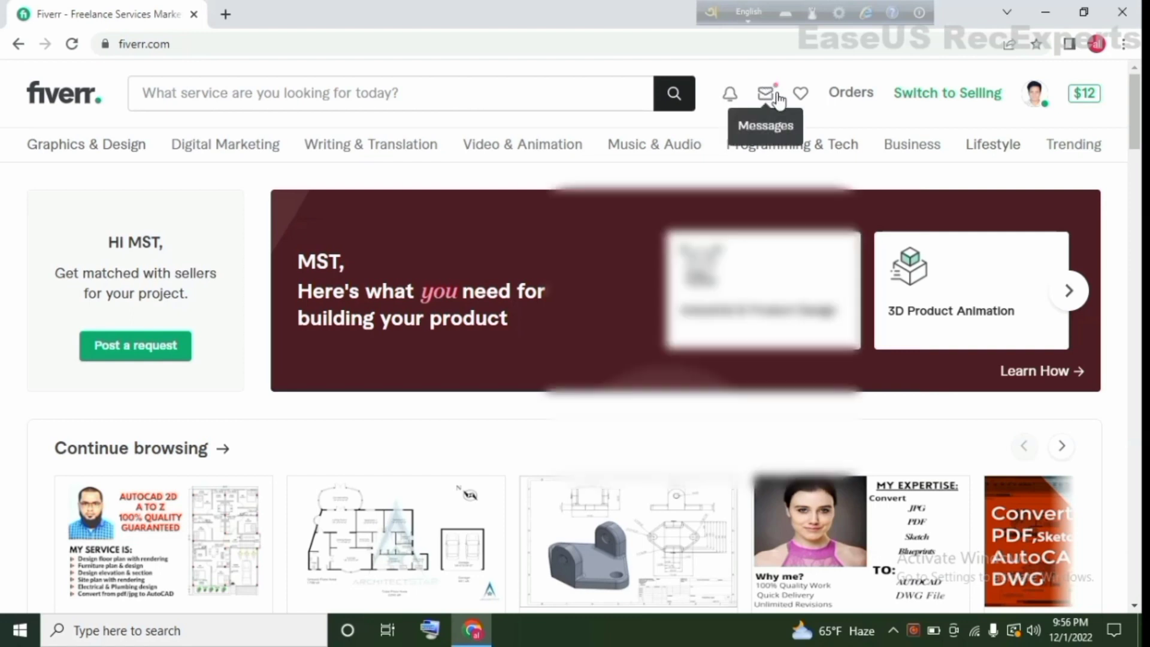
Open the buyer's unread conversation about converting an image drawing to AutoCAD 2D
left_click(777, 101)
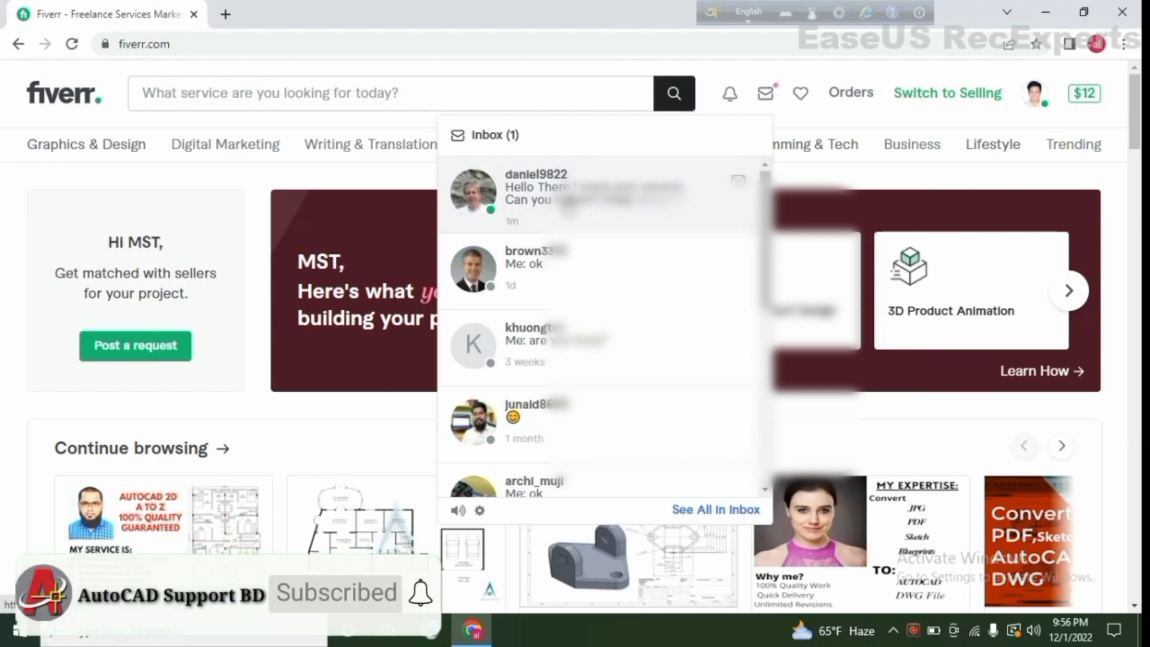
left_click(569, 203)
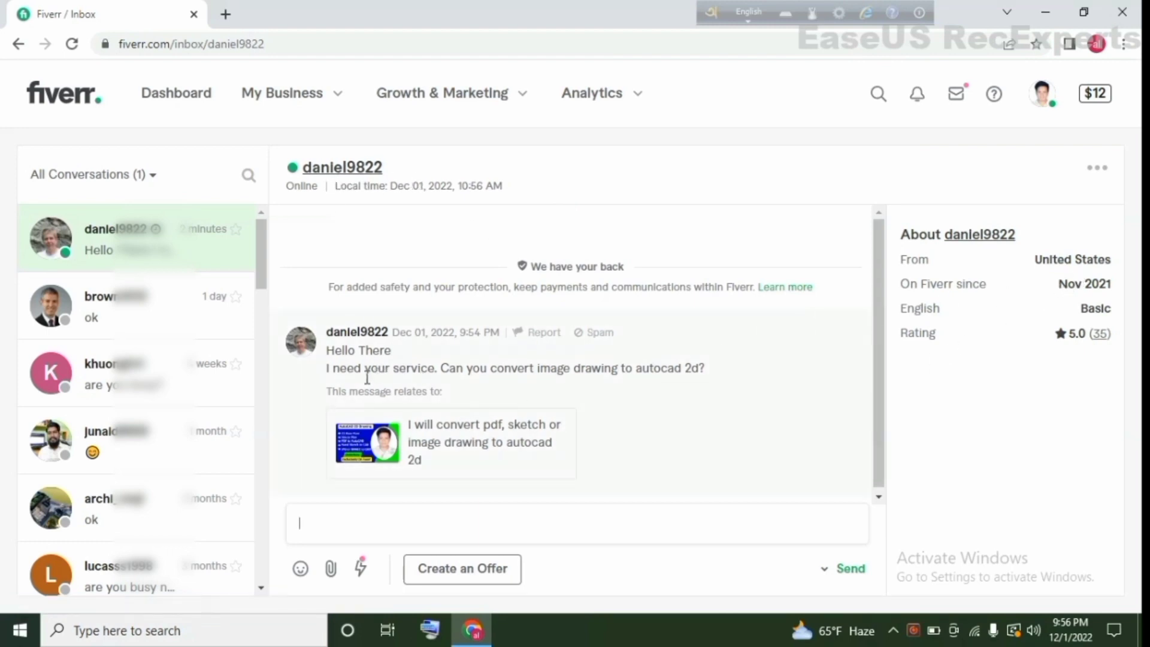
Send the buyer the reply "yes. I manage your project"
left_click_drag(326, 350, 492, 386)
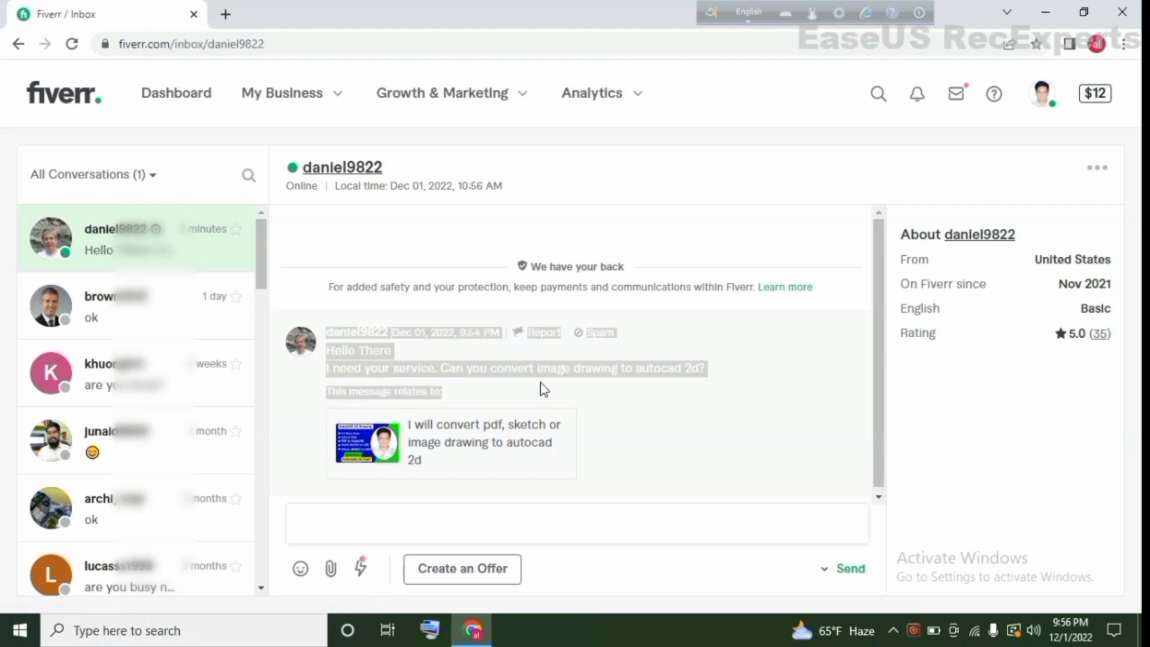
left_click(669, 416)
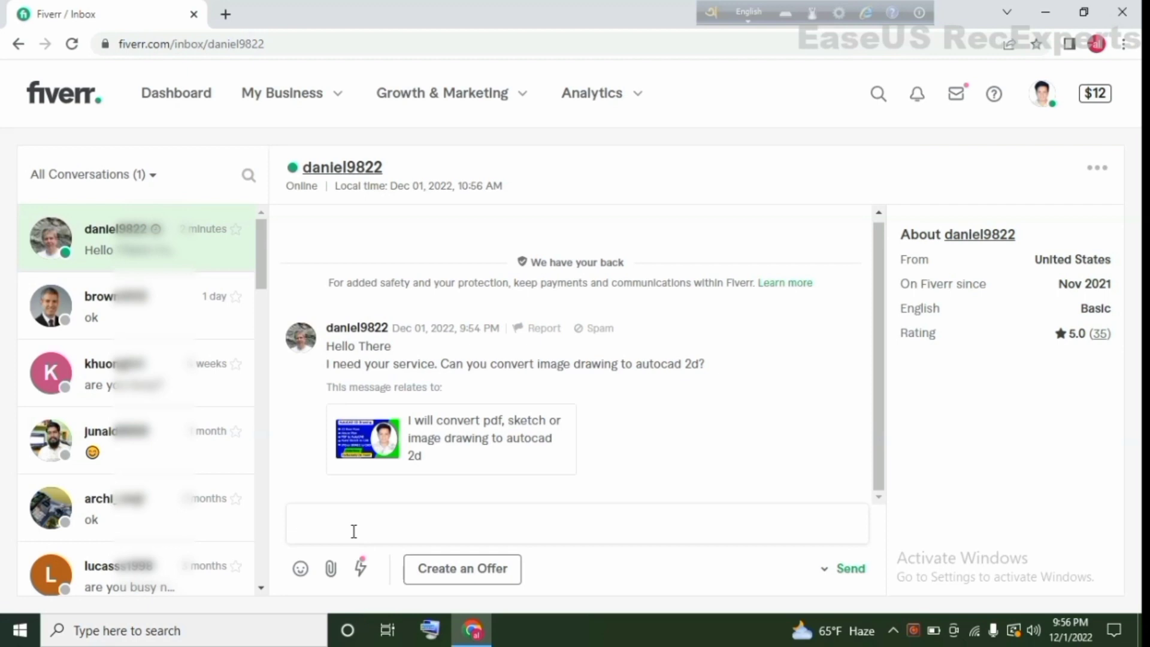
type("yes")
type(",")
key("BackSpace")
type("I")
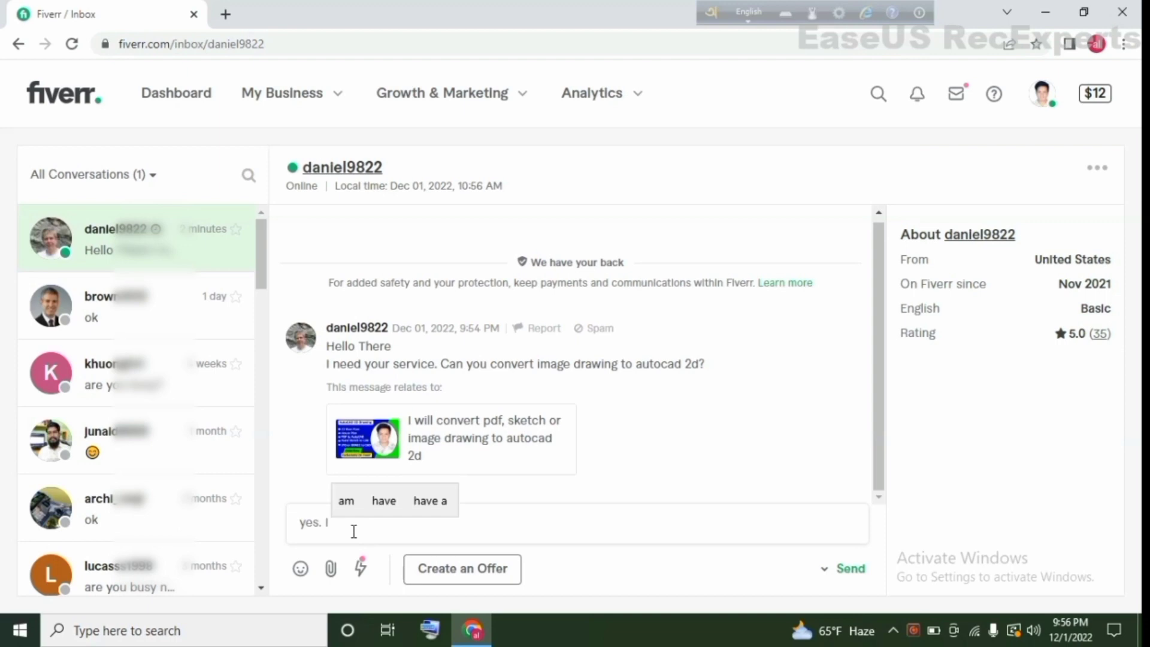
type(" ma")
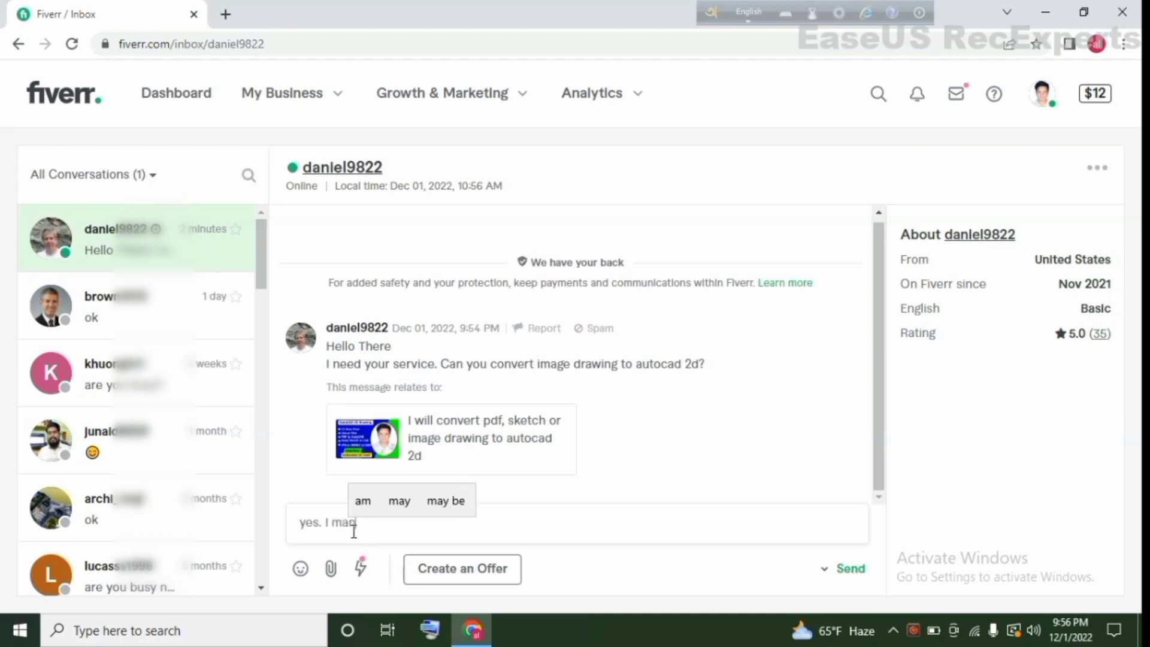
type("nage")
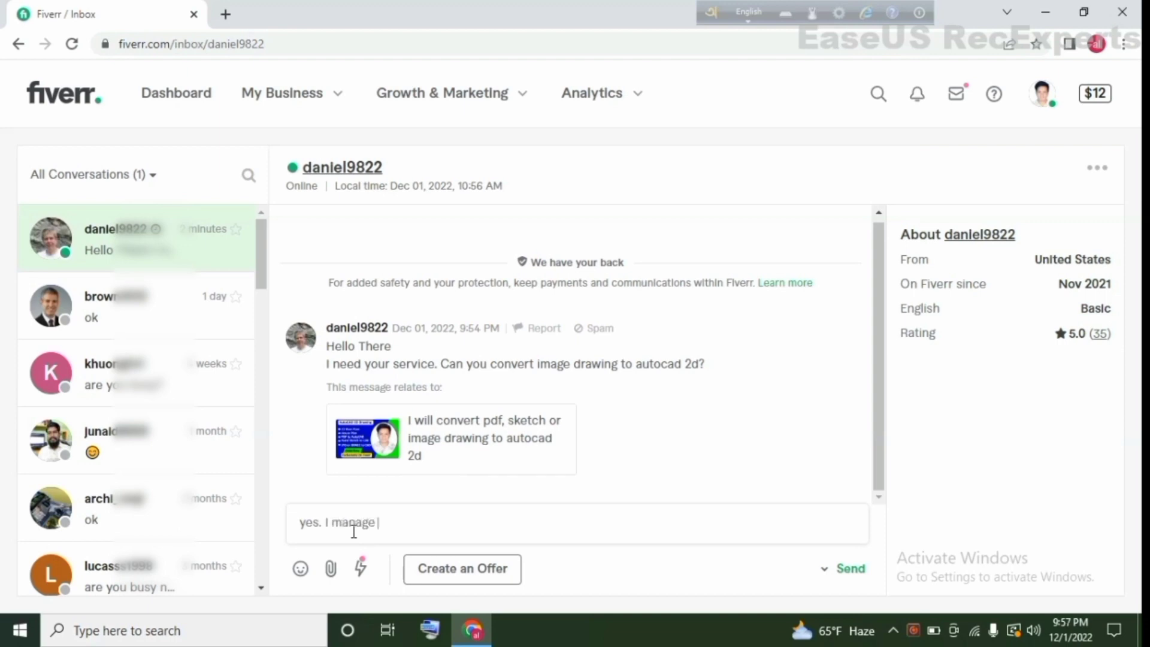
type(" you")
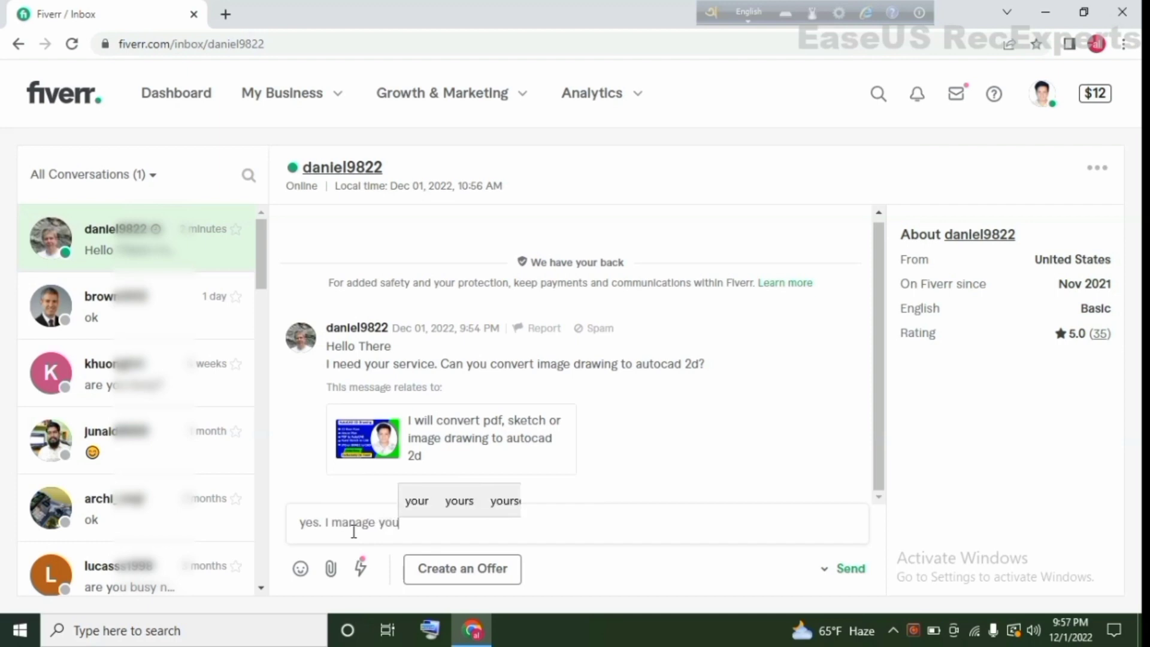
type("r project")
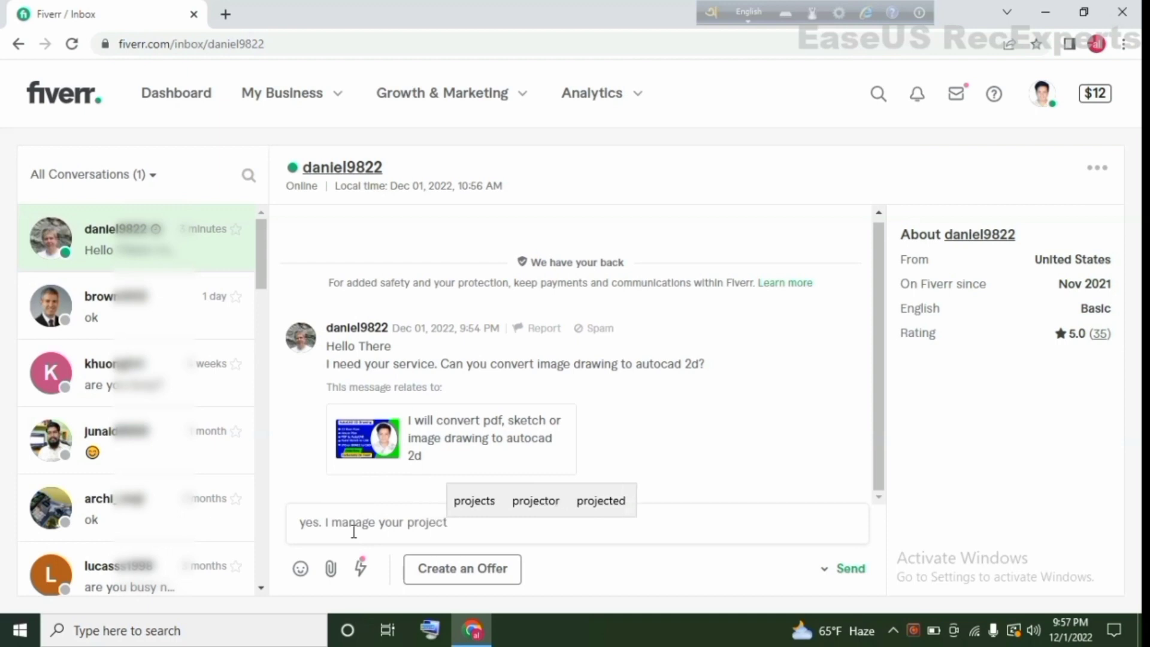
key("Return")
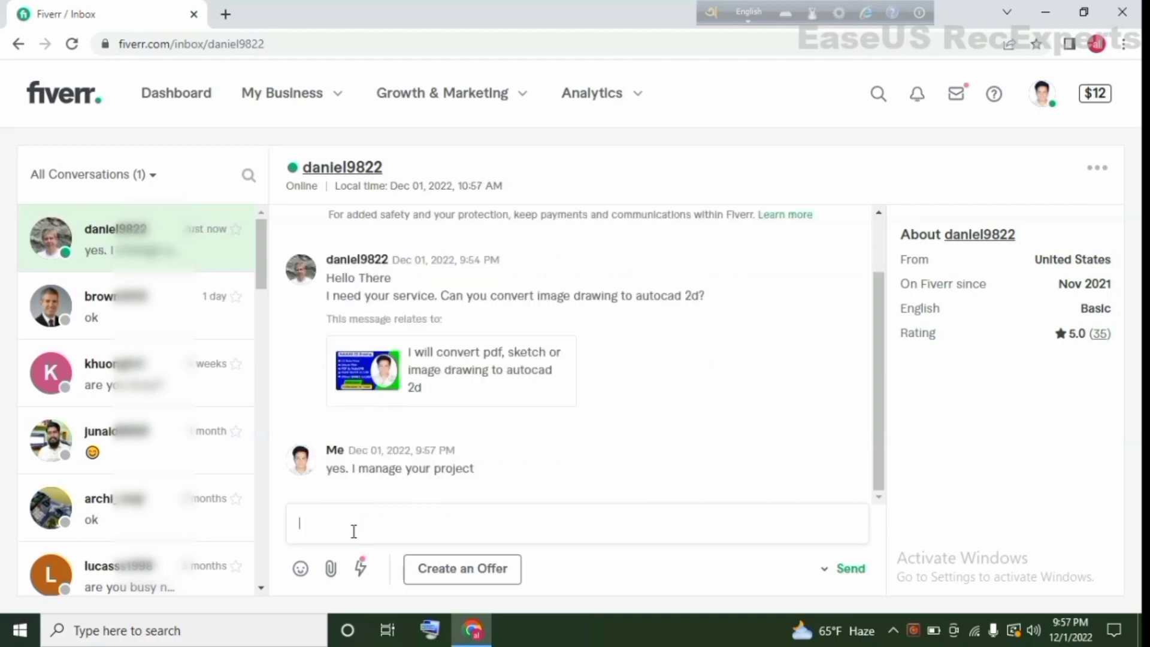
Draft the follow-up message "please details send me." using word suggestions
type("ple")
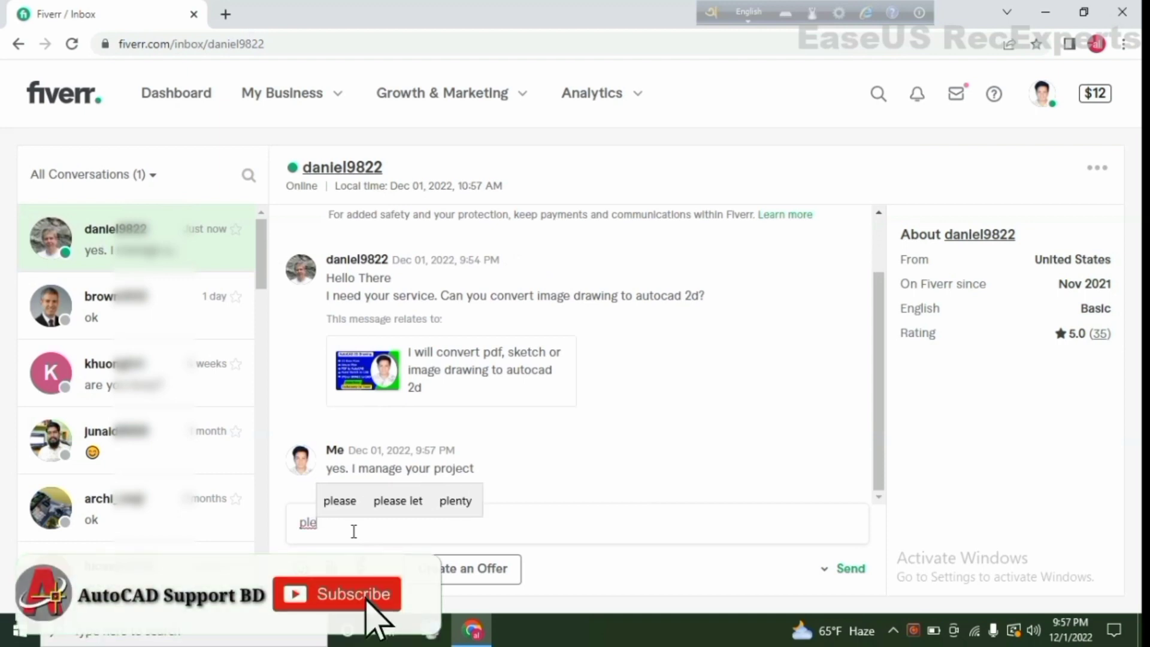
left_click(350, 503)
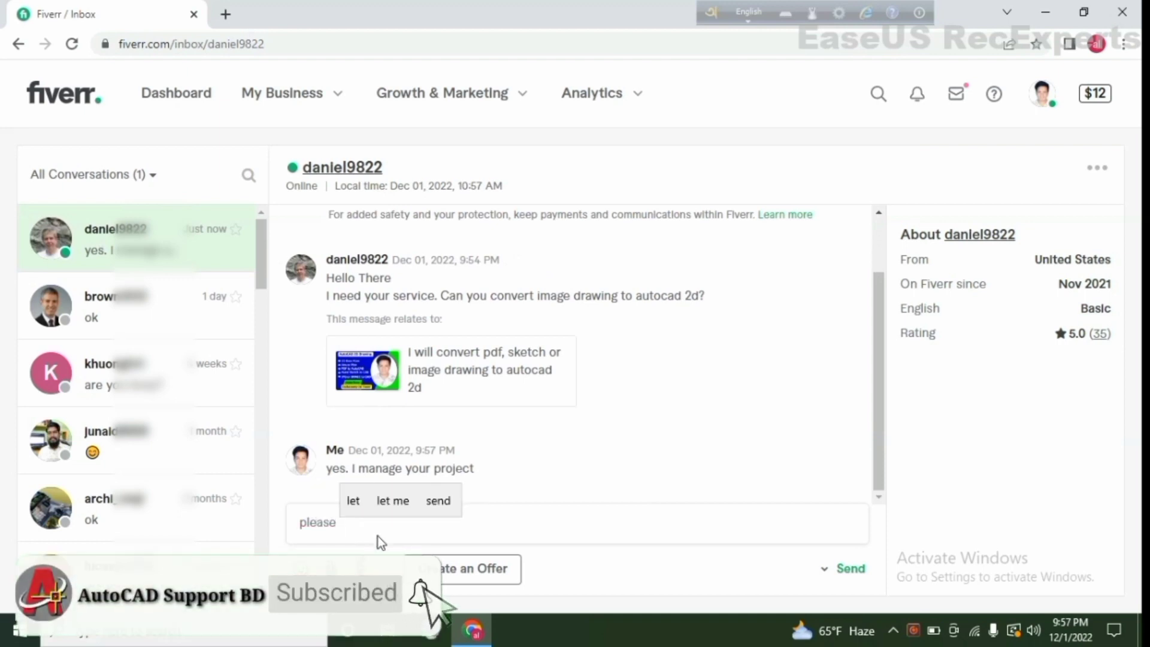
type("deta")
key("BackSpace")
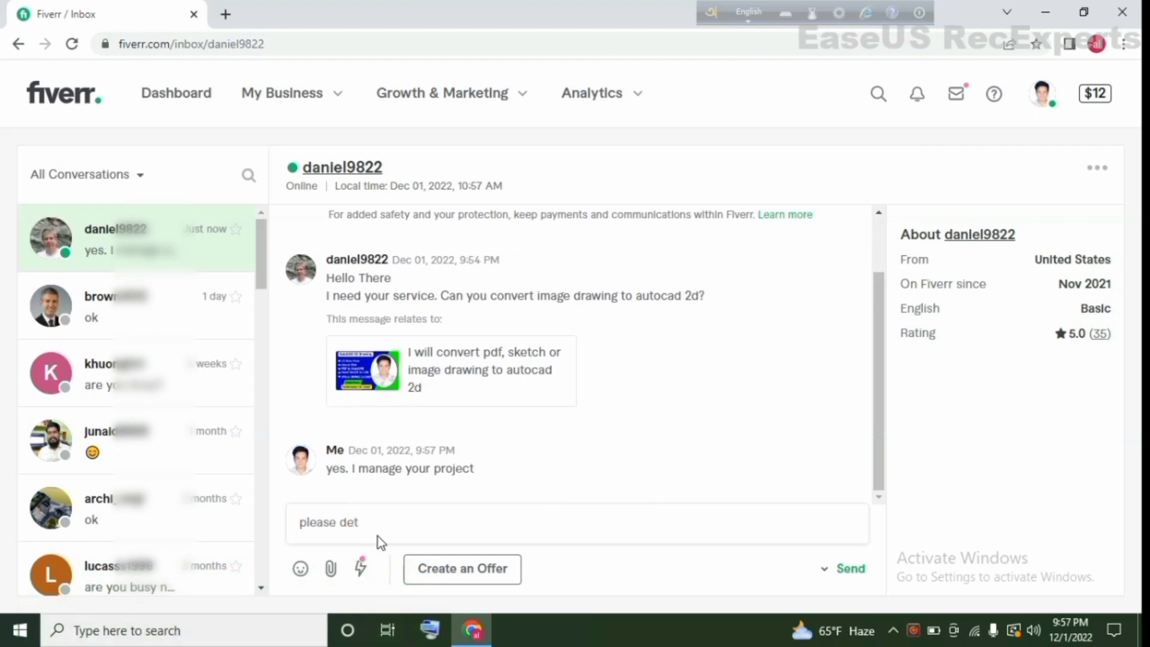
key("BackSpace")
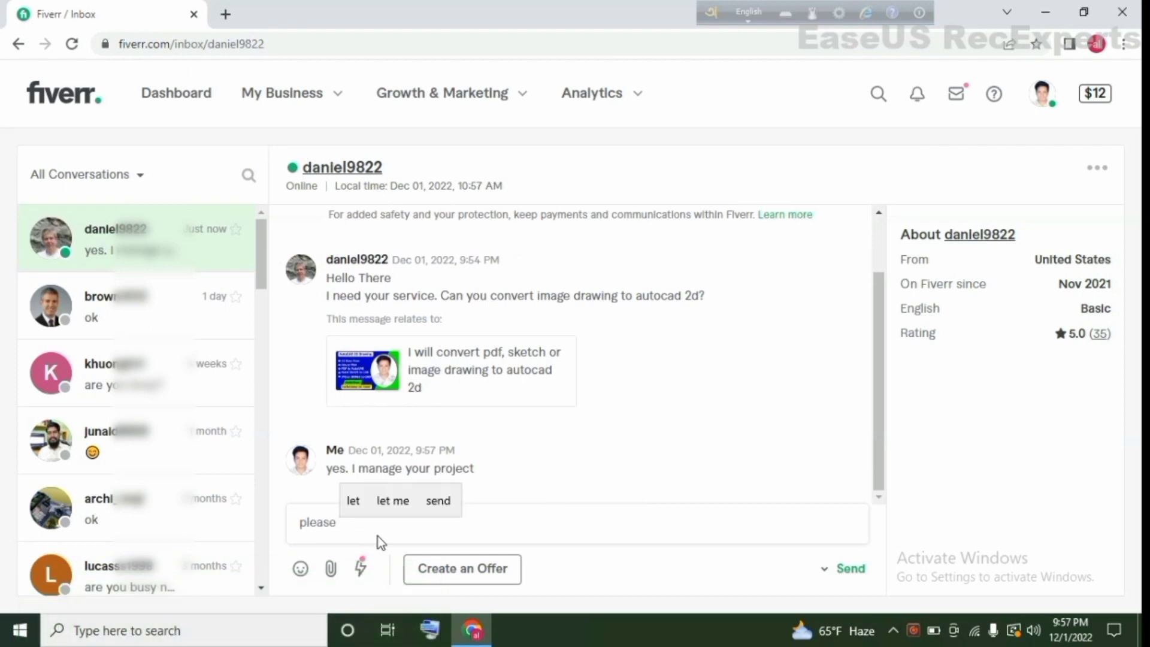
type("de")
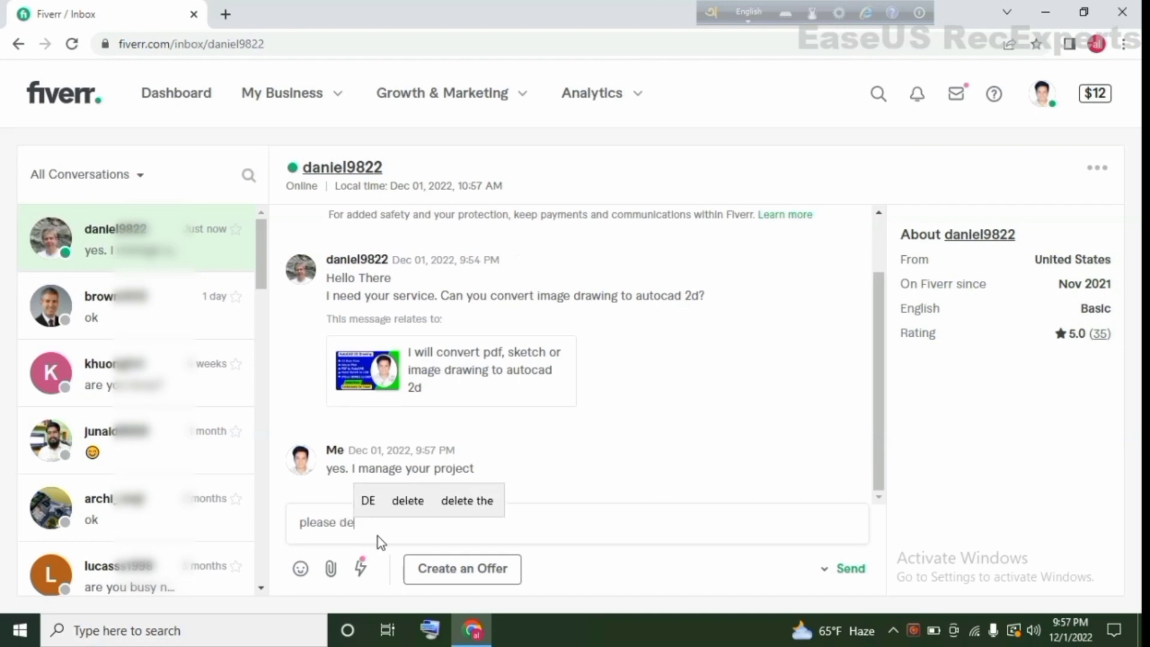
type("ta")
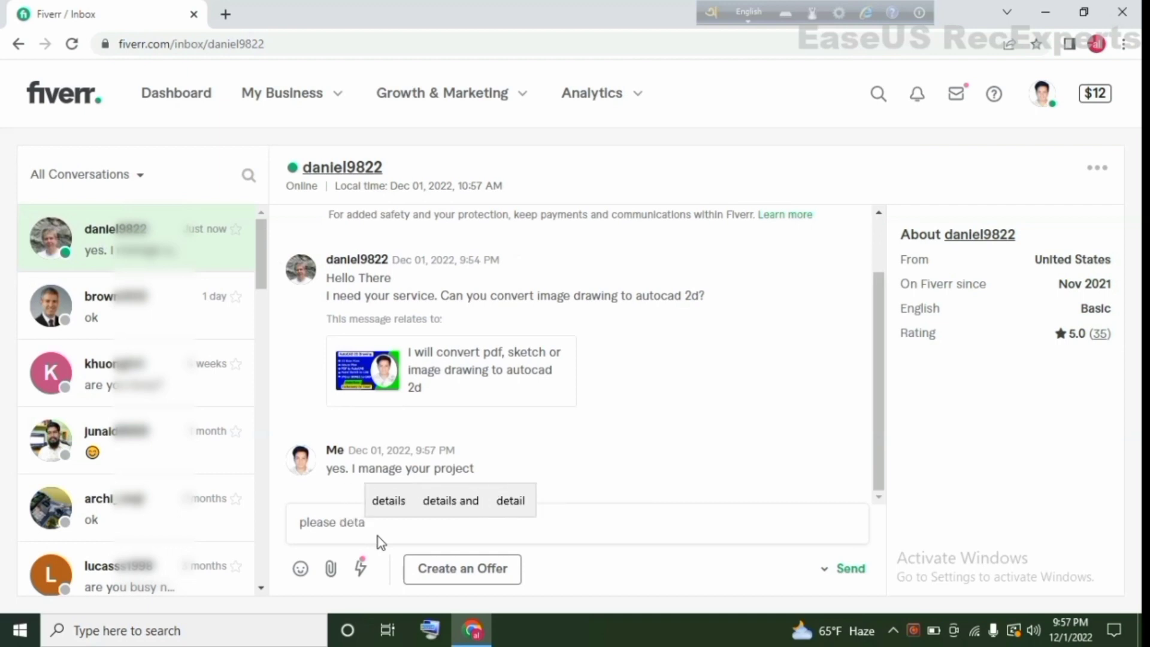
left_click(394, 498)
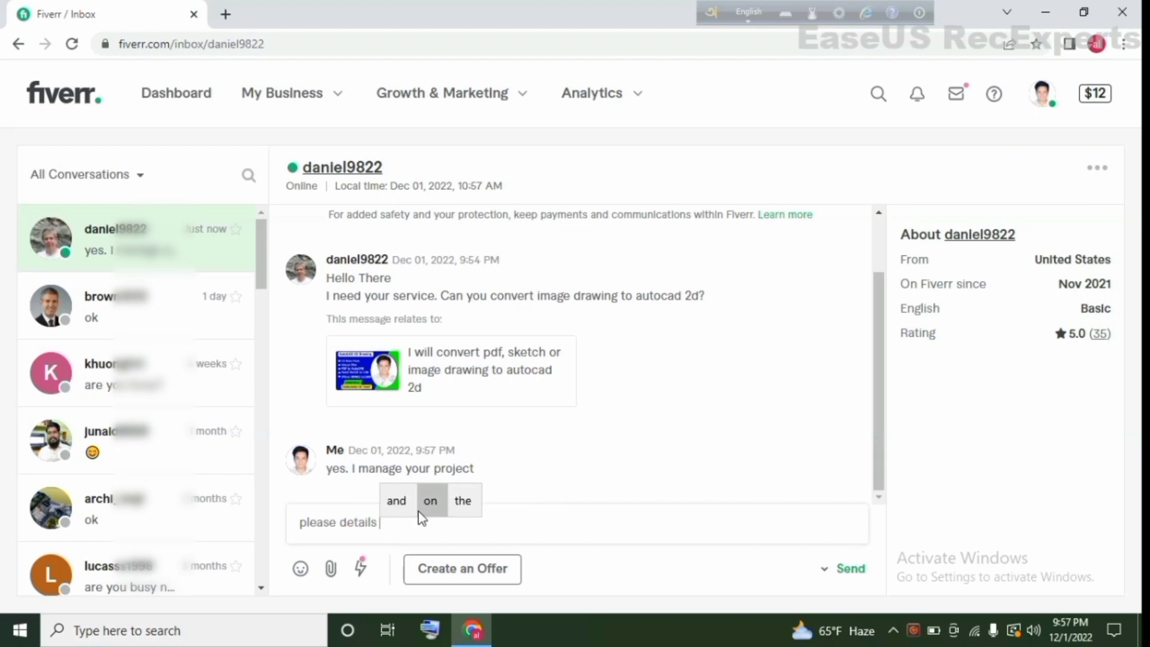
type("send me.")
Send "please details send me." followed by "your image drawing."
key("Return")
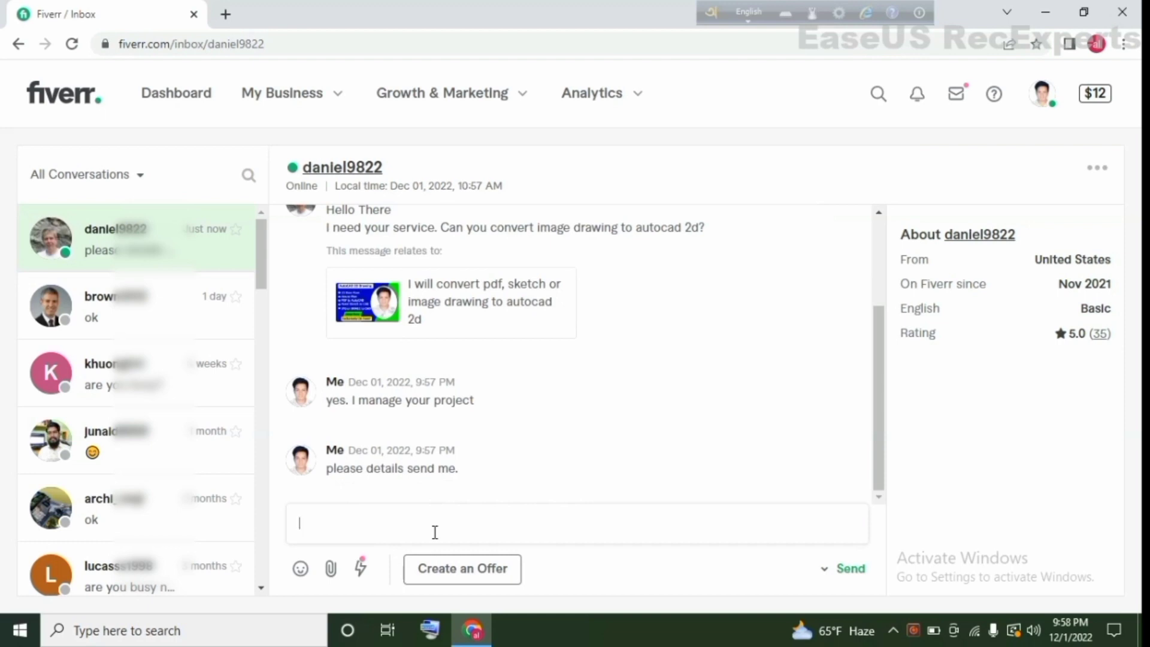
type("your ")
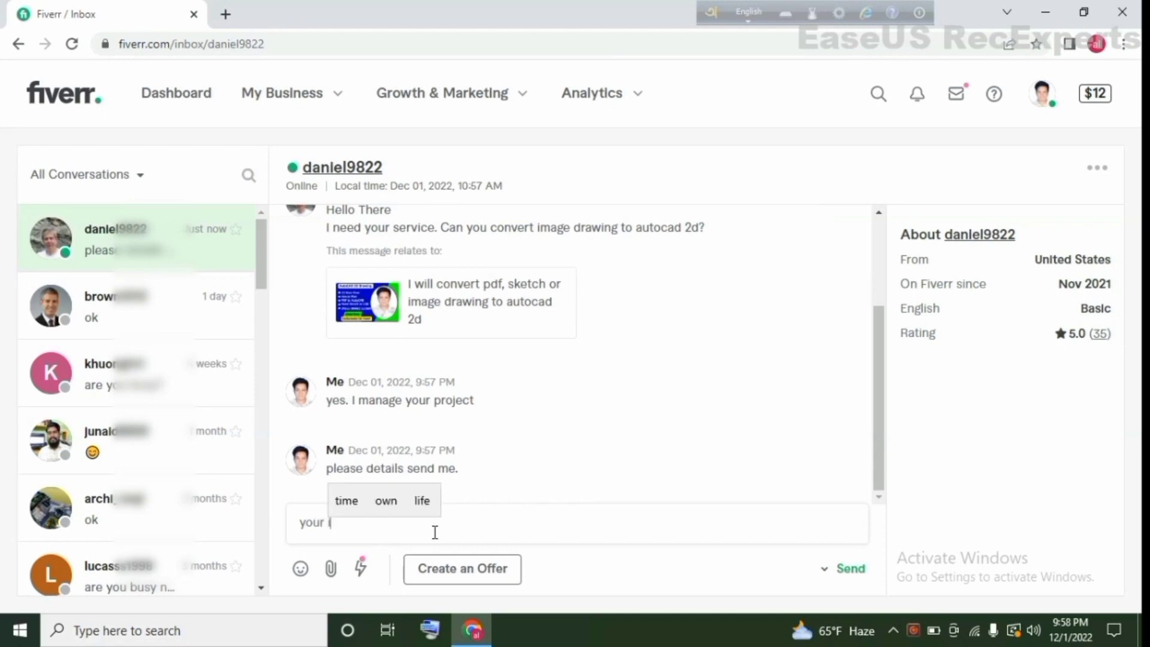
type("image ")
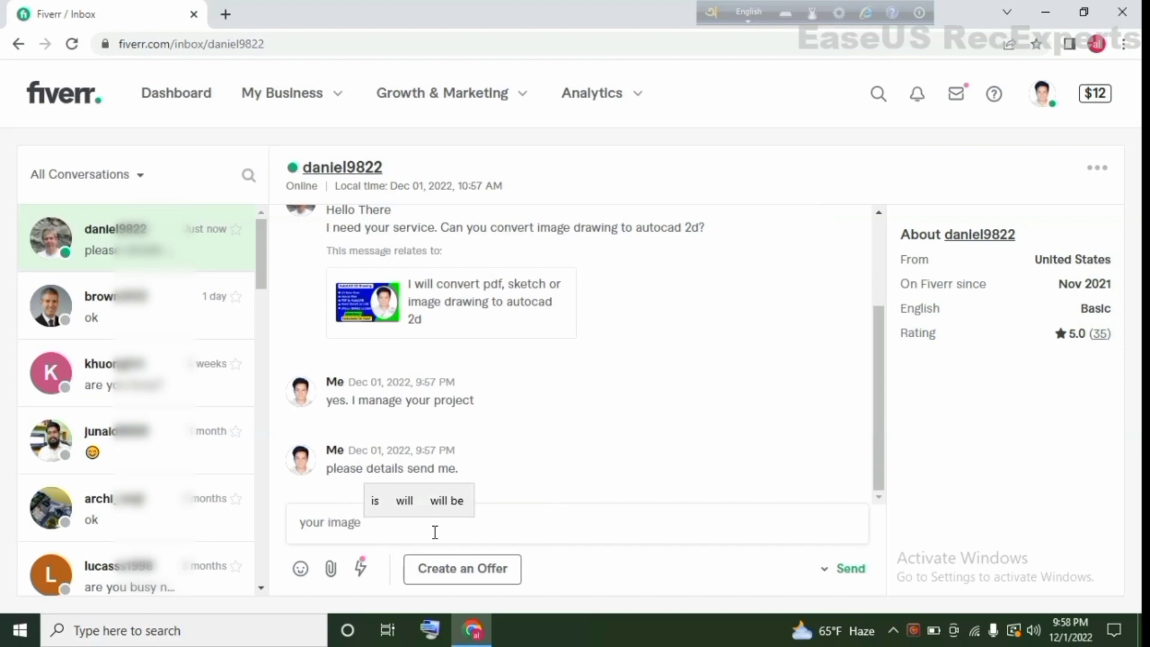
type("draw")
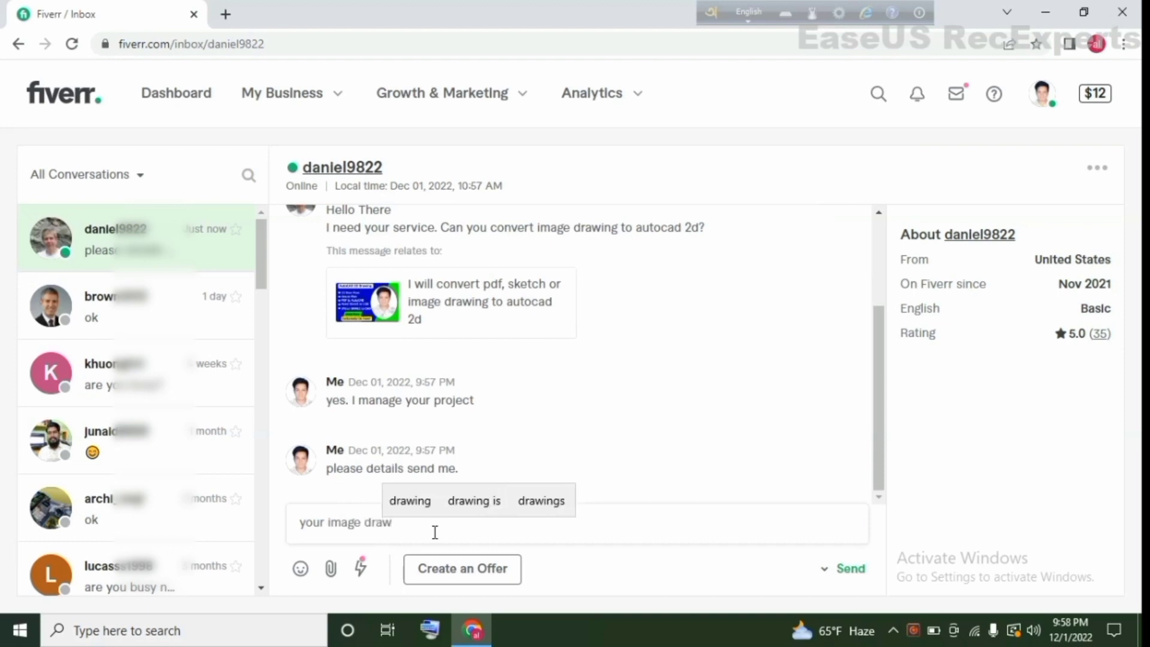
type("ing")
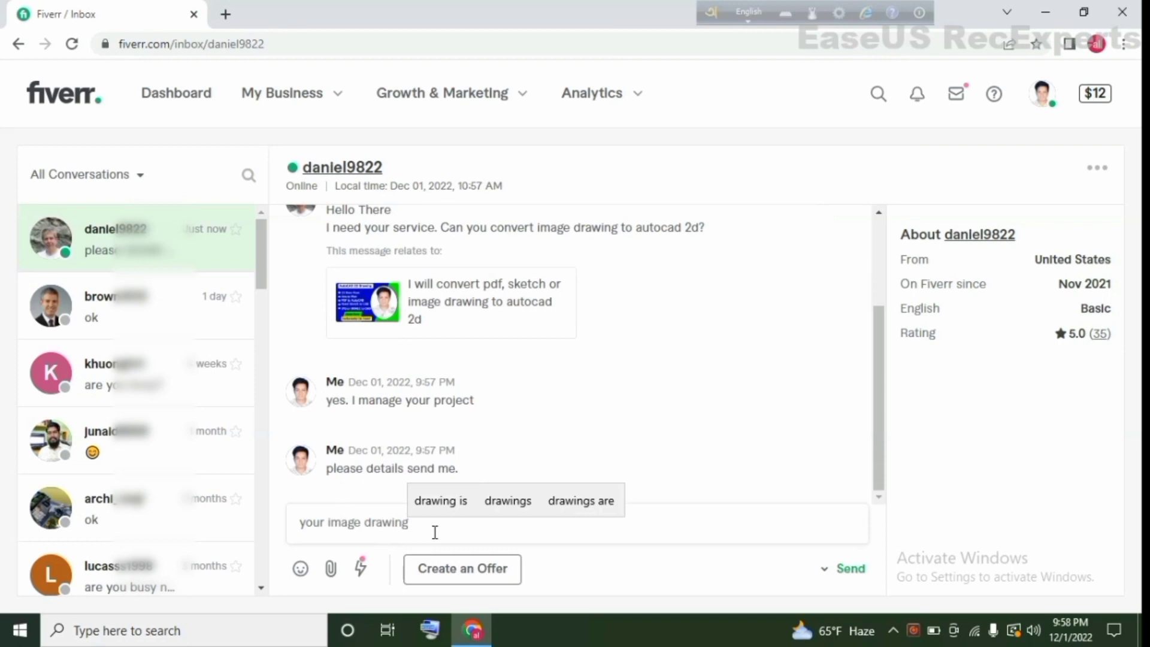
type(".")
key("Return")
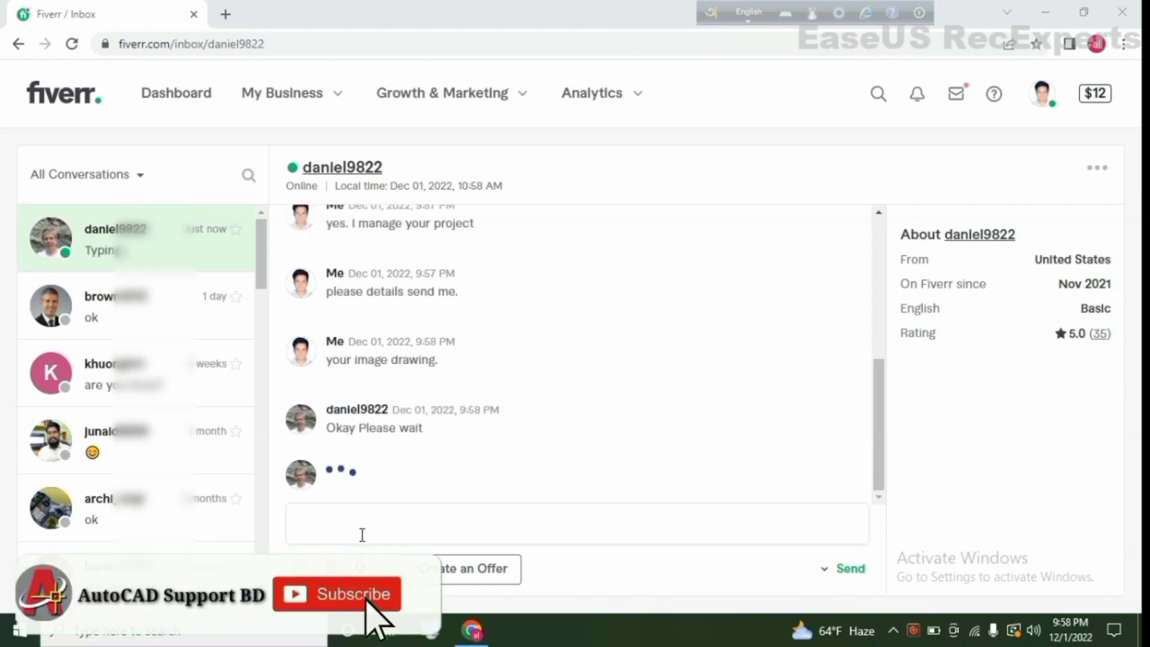
Dismiss the new-message notification and reply "ok" to the buyer
type("ok")
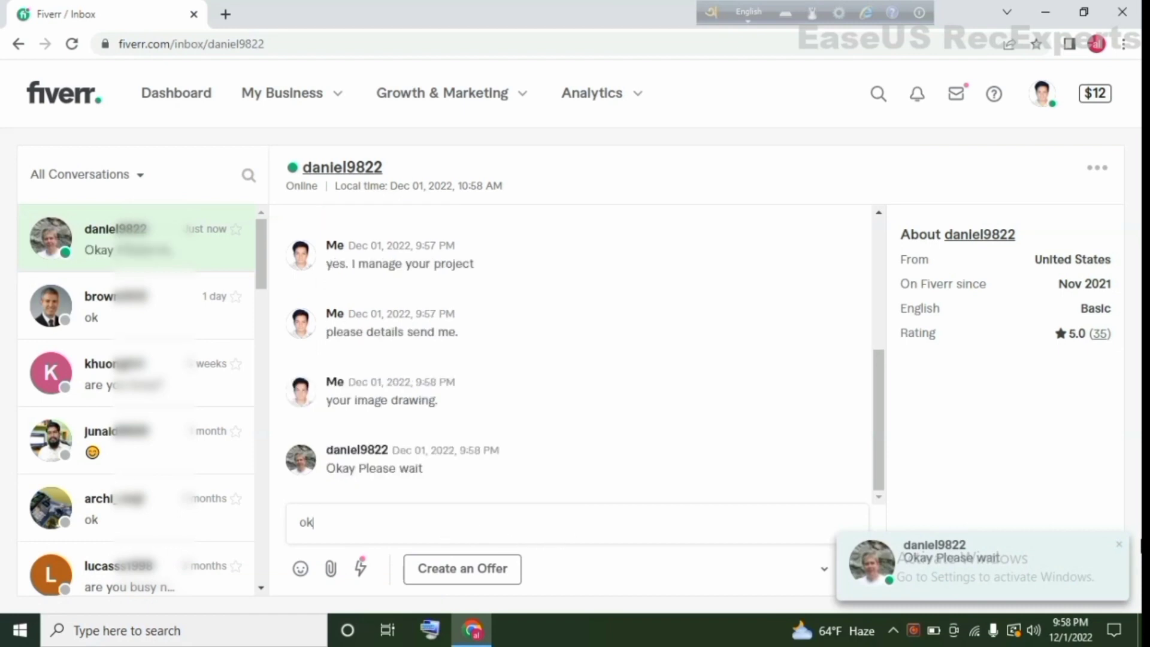
left_click(1119, 545)
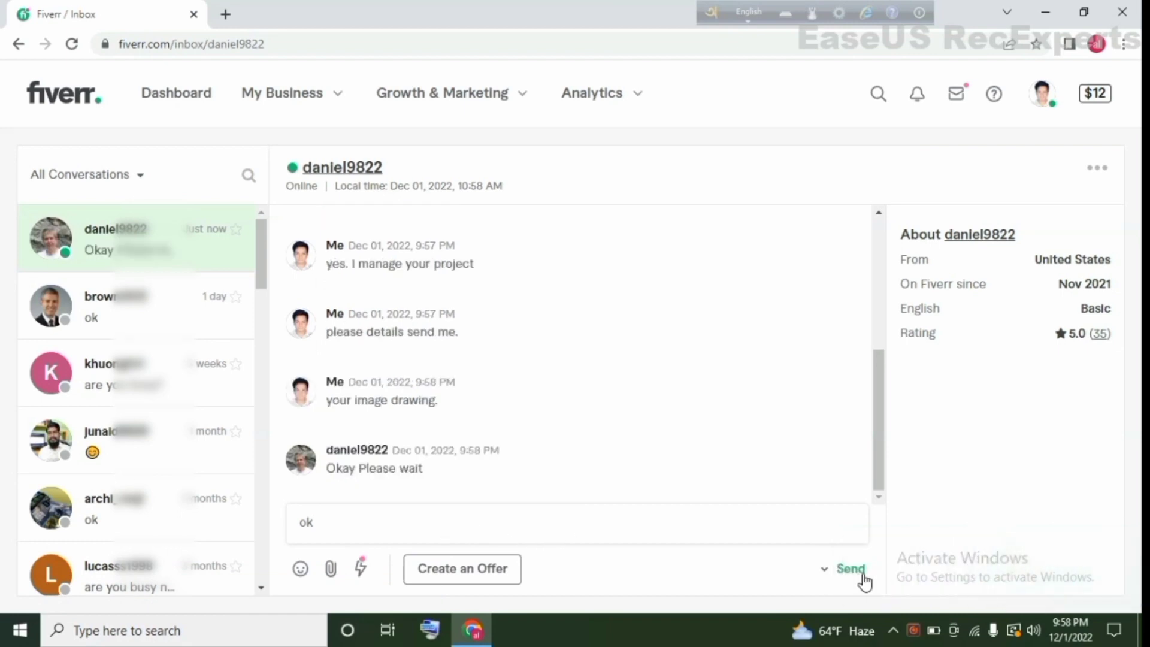
left_click(848, 568)
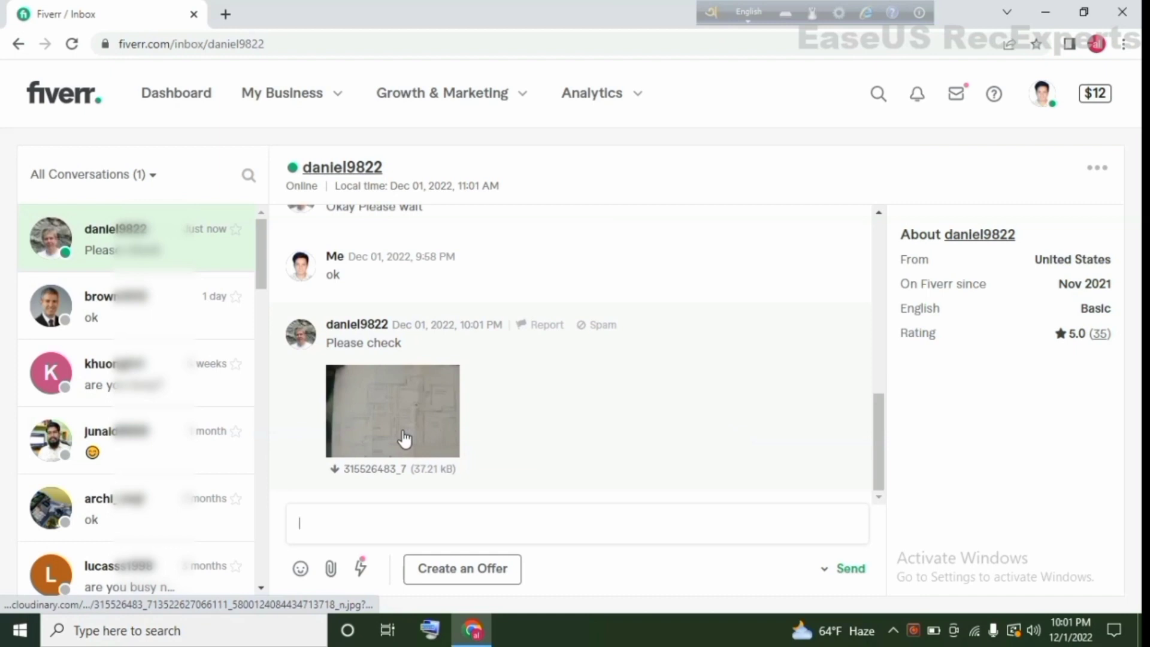
View the buyer's floor-plan image, then send "ok. I manage your project."
left_click(401, 431)
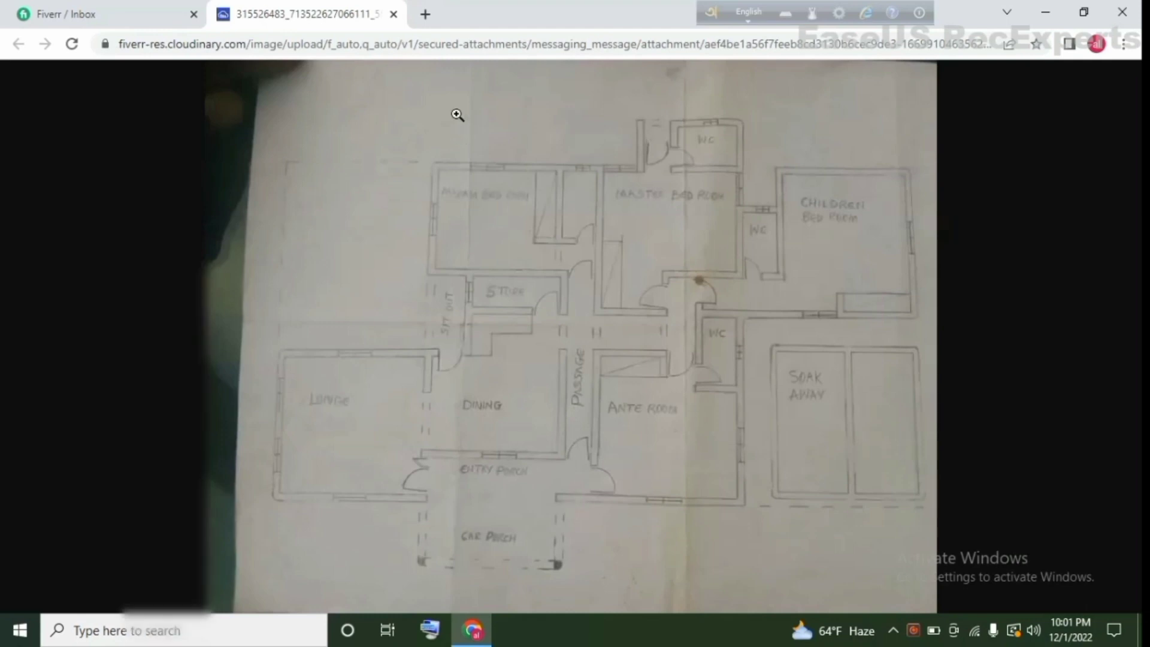
left_click(106, 9)
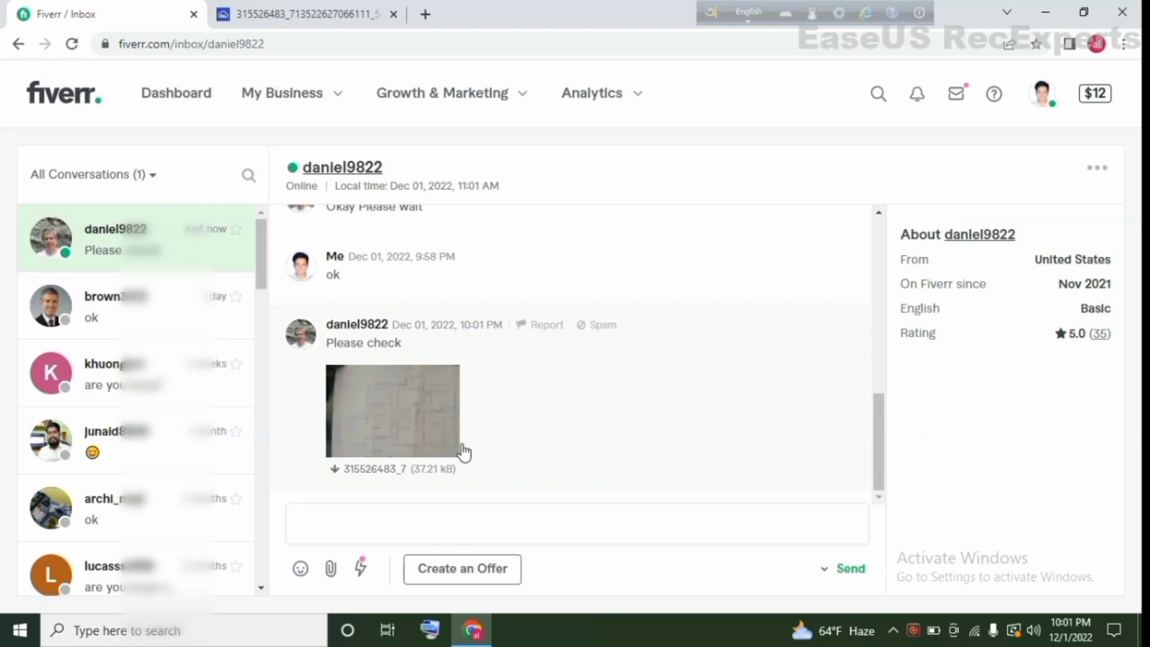
left_click(371, 530)
type("ok")
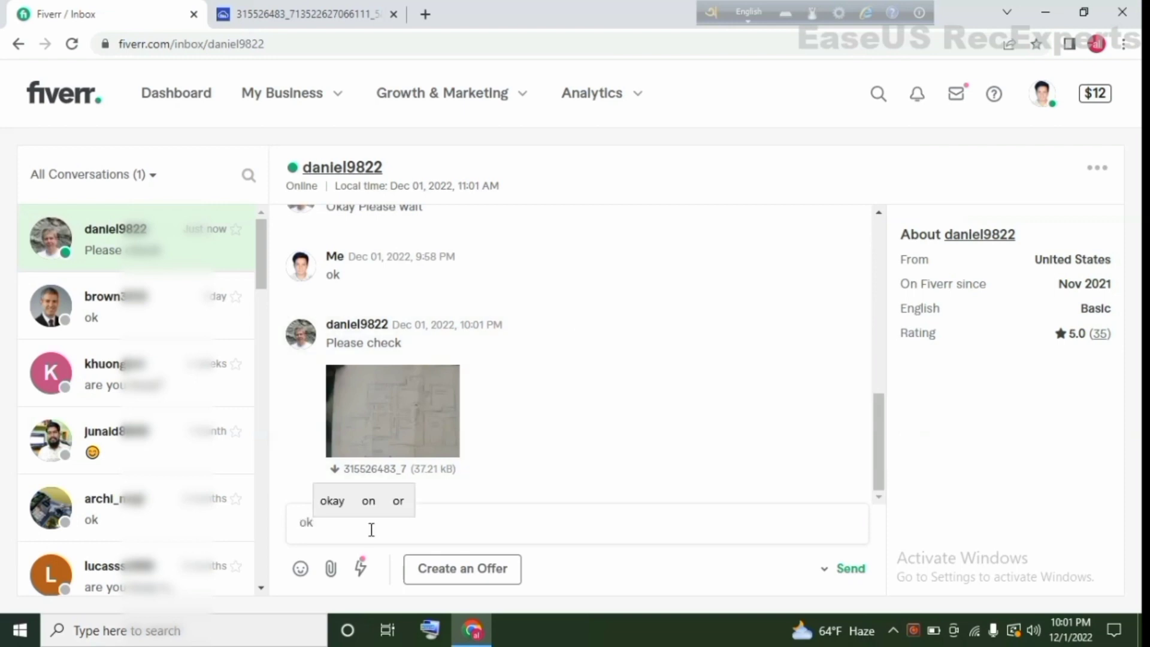
type(",")
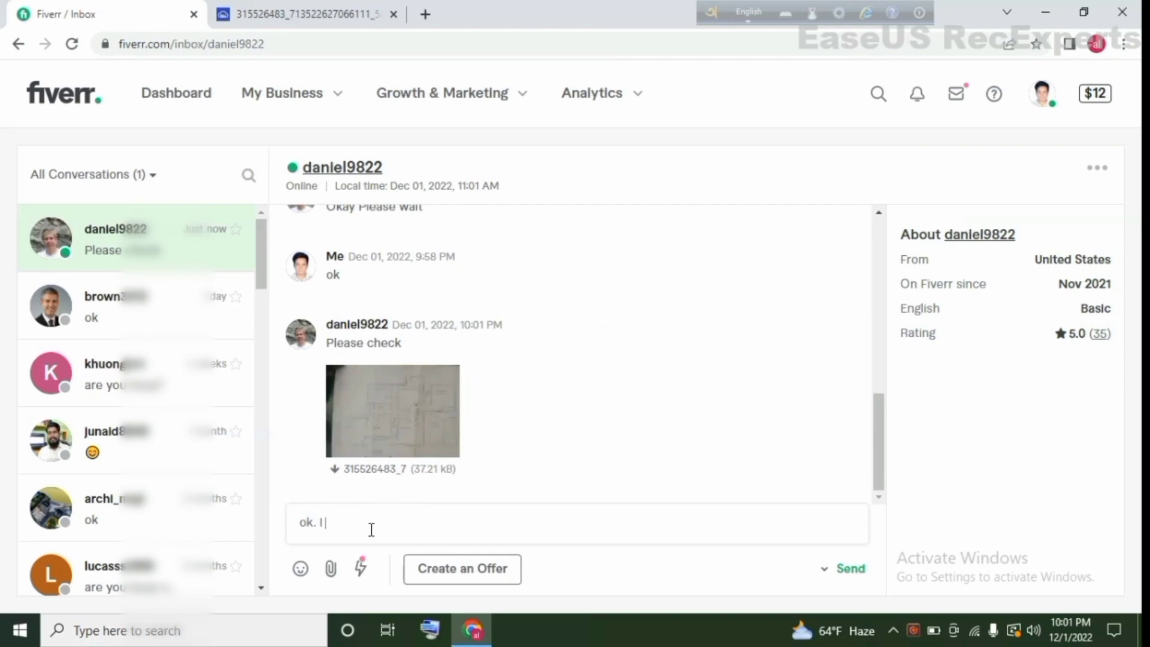
type("an")
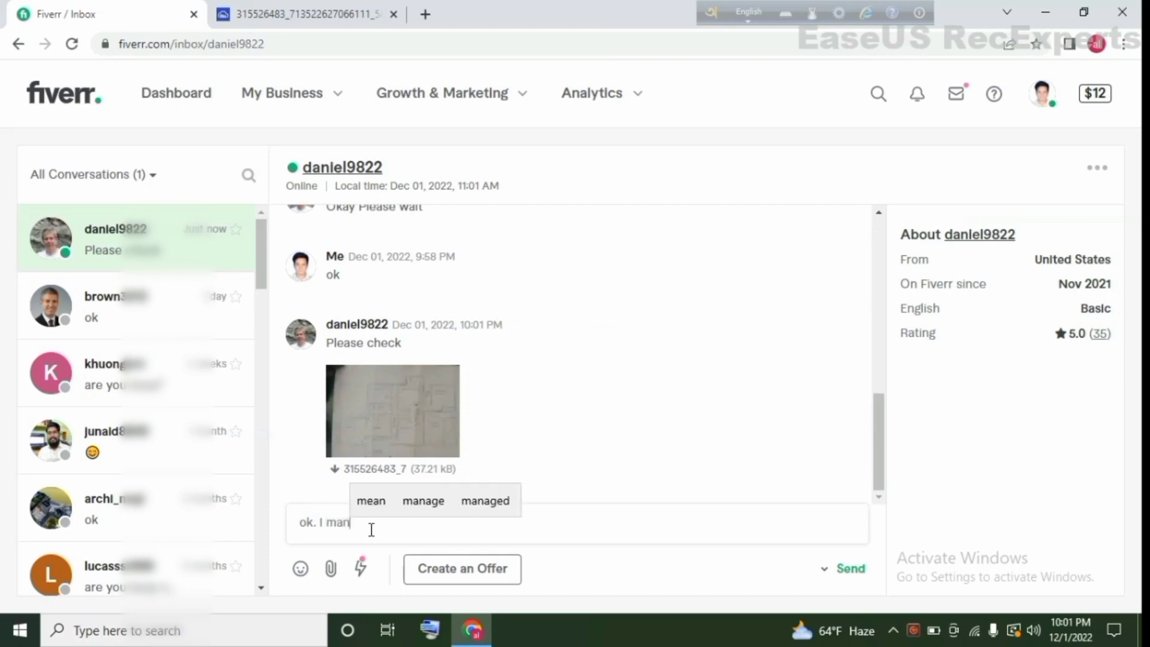
type("ag")
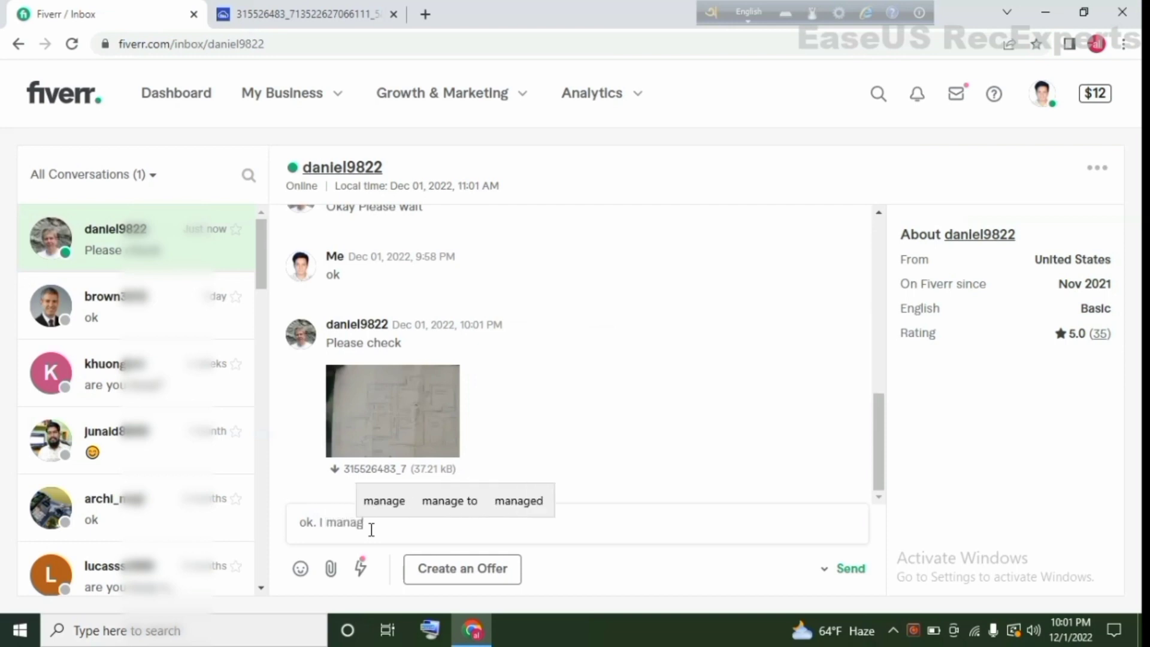
type("e your project.")
key("Return")
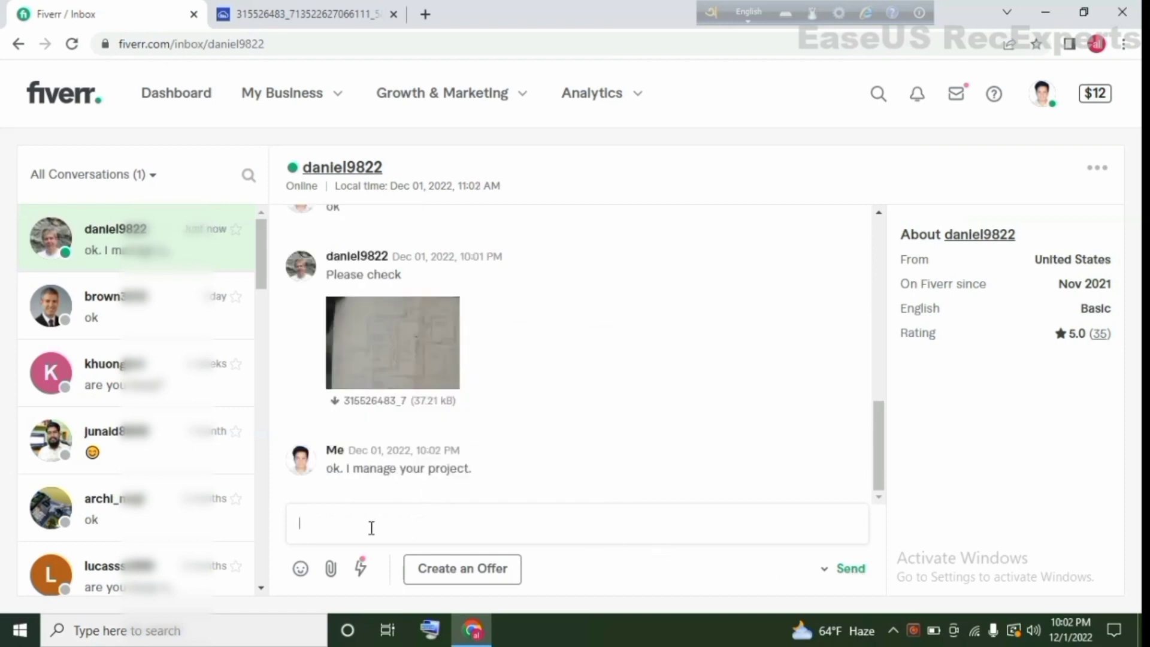
Discard the misspelled drafts and send the price "5 dollar"
type("pl")
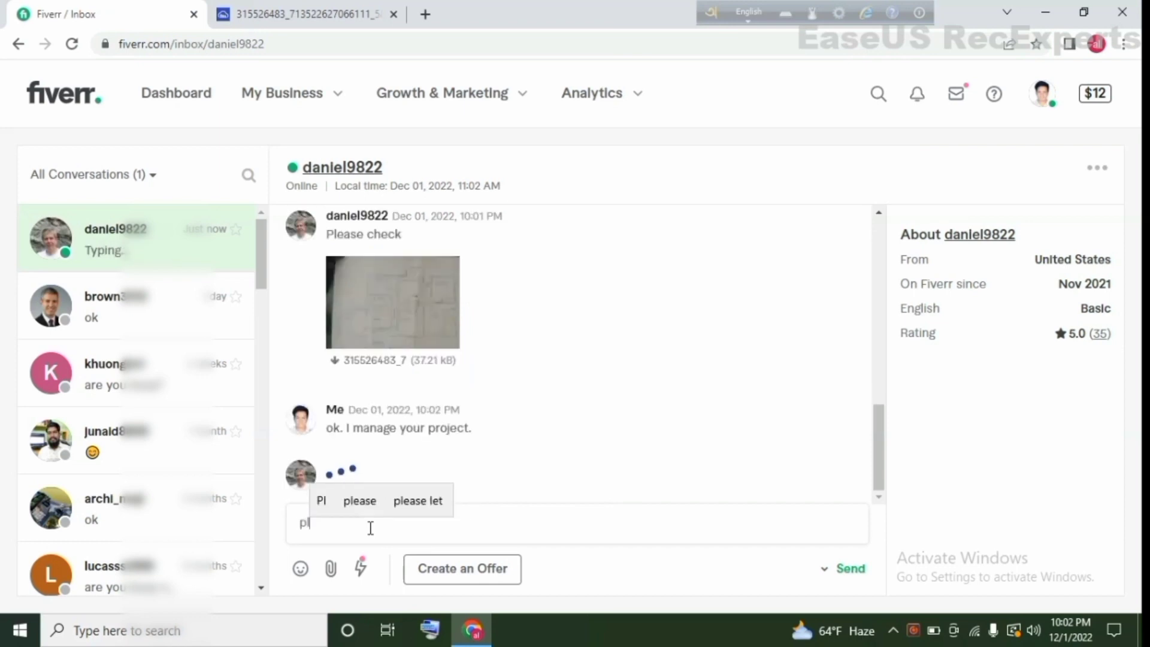
type("a")
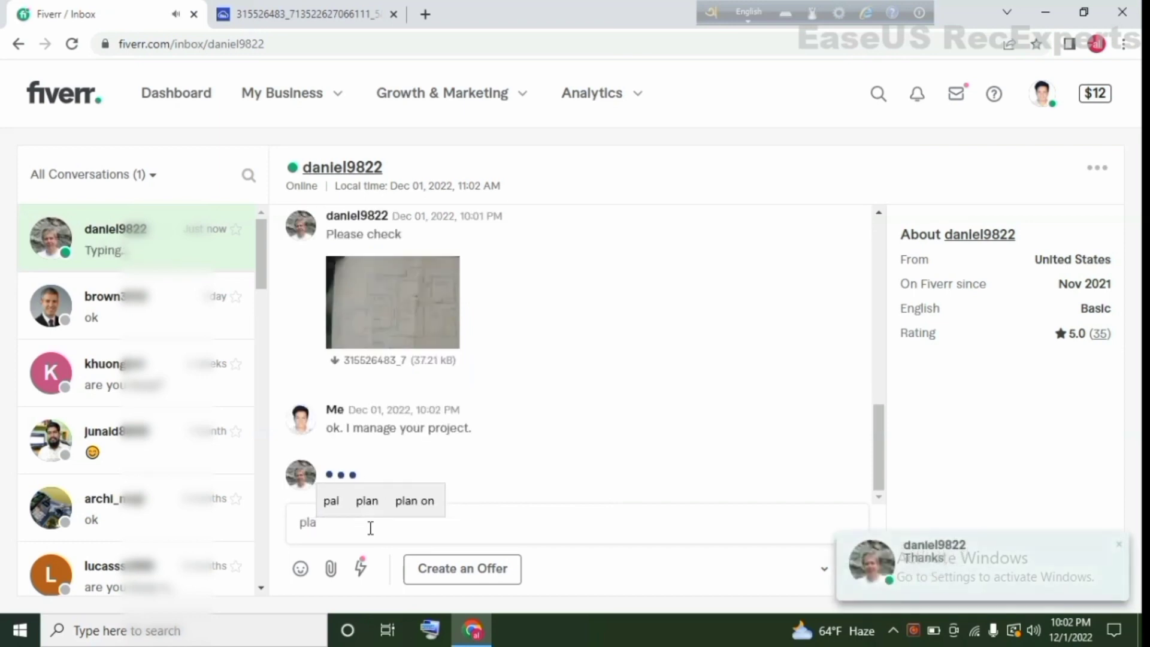
type("se")
key("BackSpace")
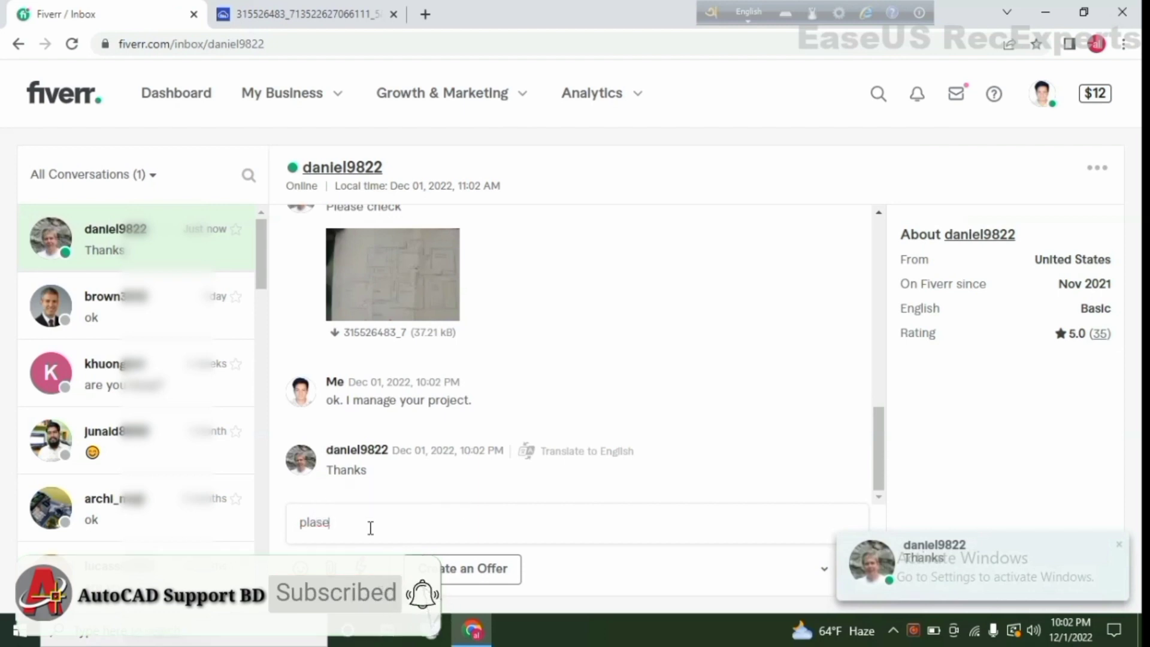
key("BackSpace")
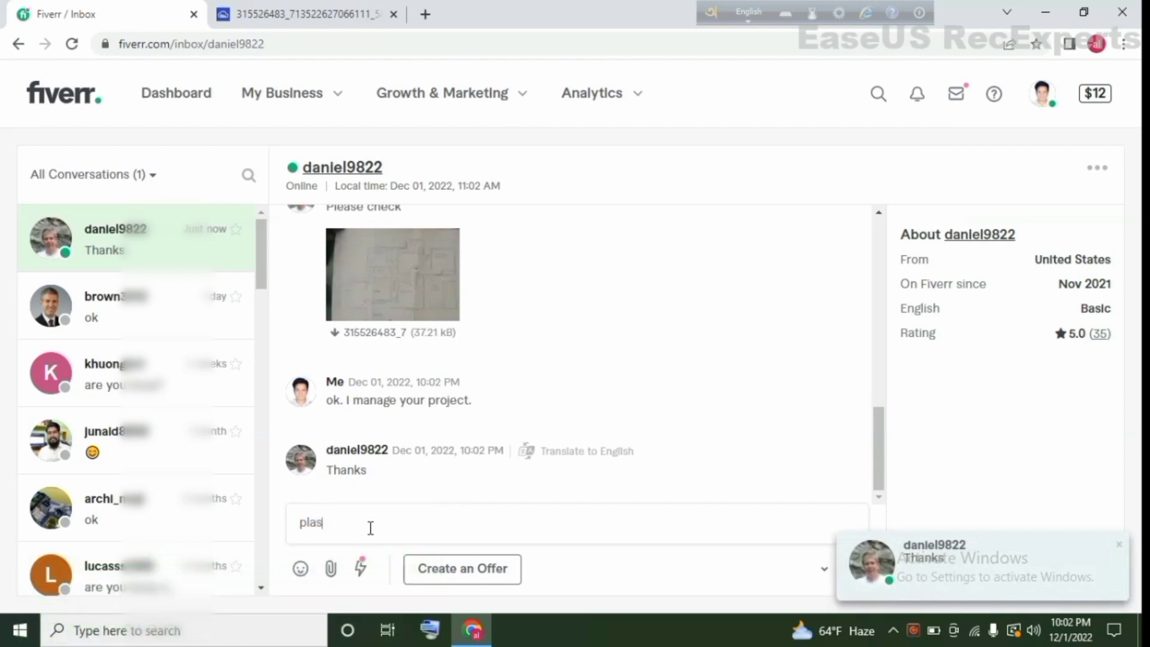
key("BackSpace")
key("BackSpace")
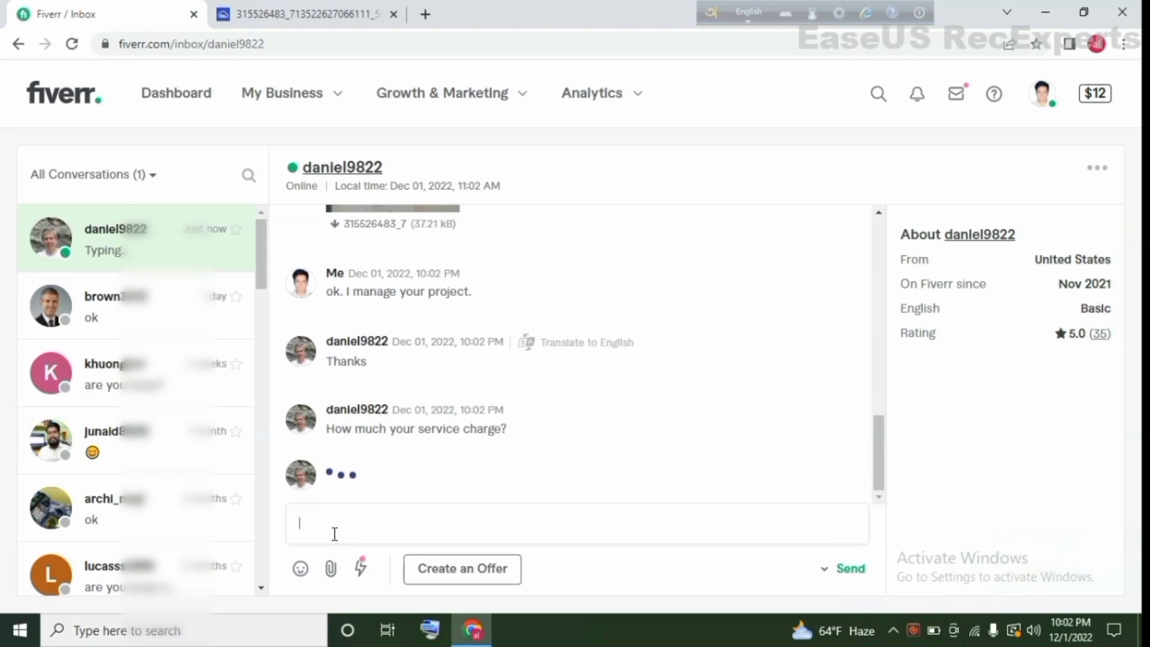
type("p")
type("lase")
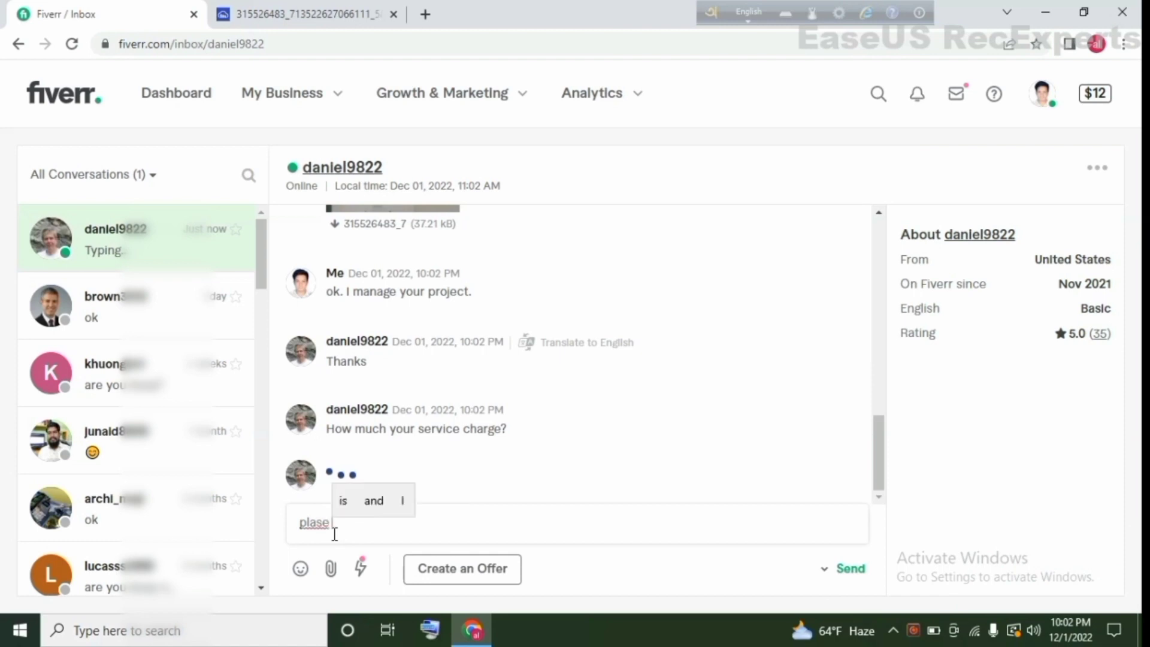
key("BackSpace")
key("BackSpace")
key("BackSpace")
key("BackSpace")
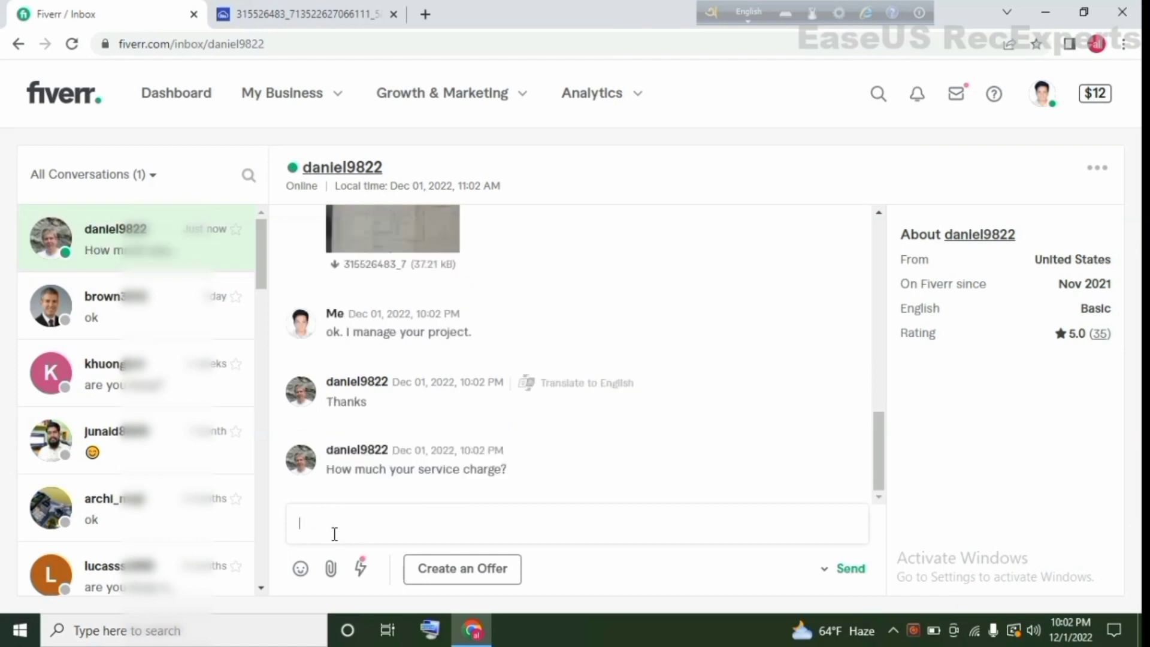
type("pl")
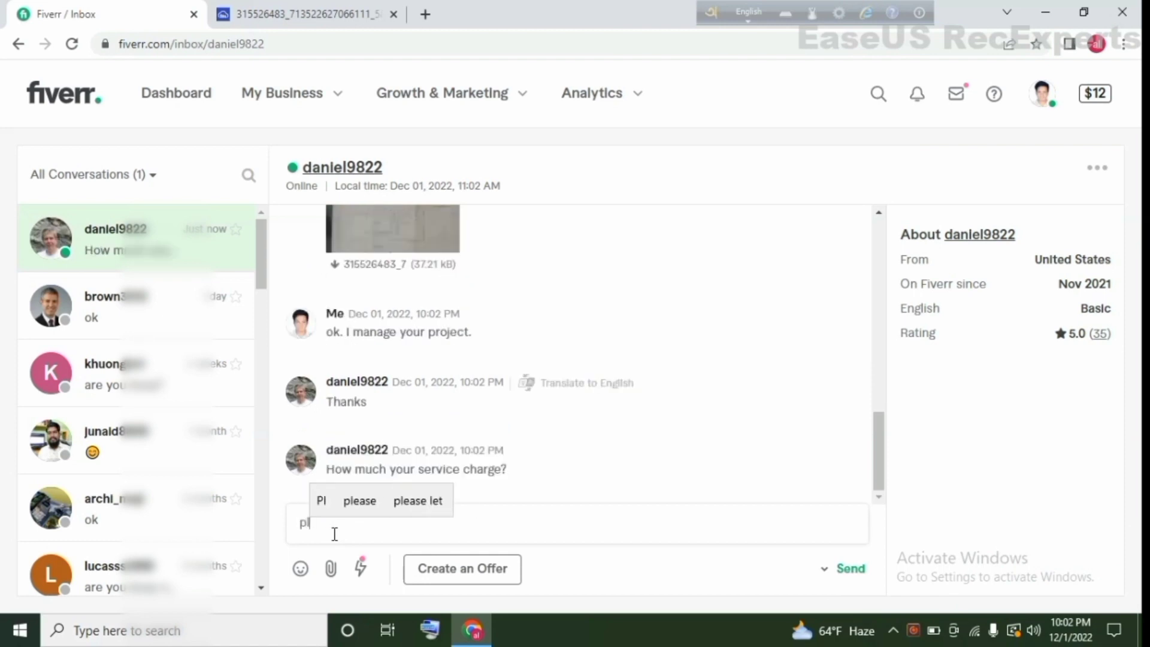
key("BackSpace")
key("BackSpace")
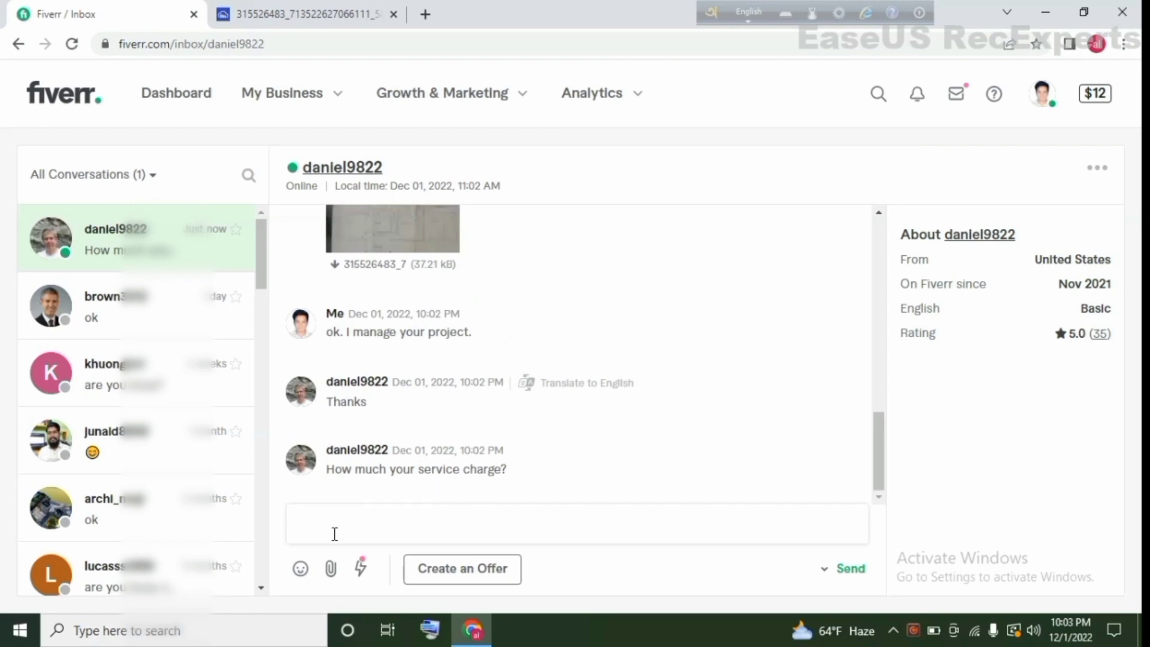
type("5d")
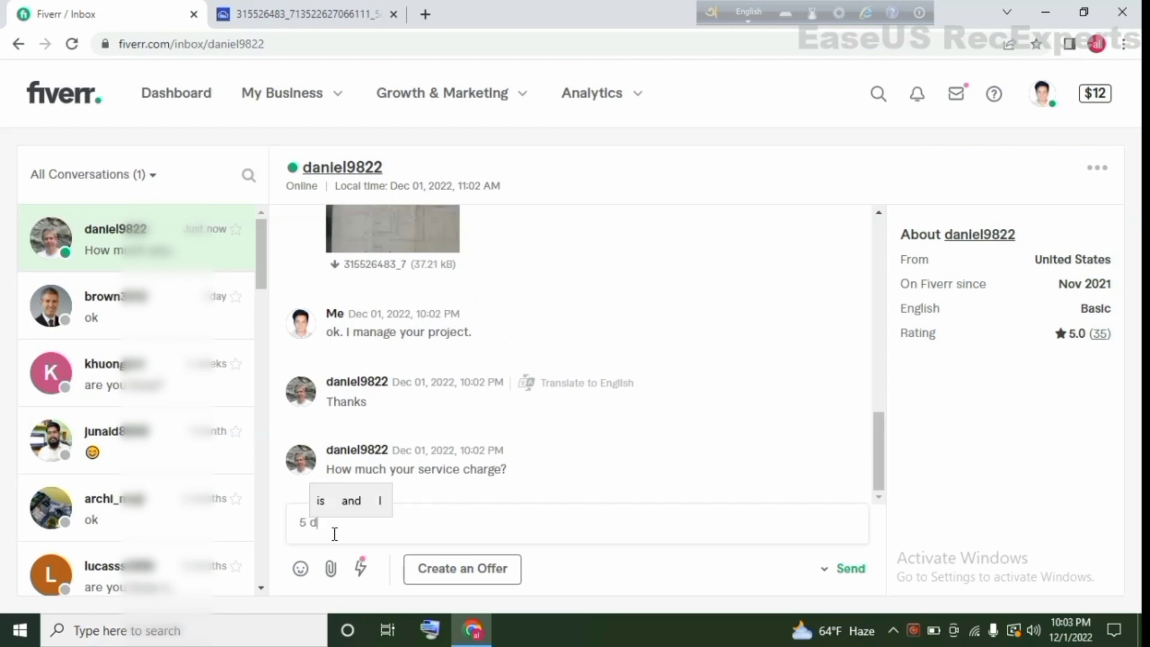
type("olla")
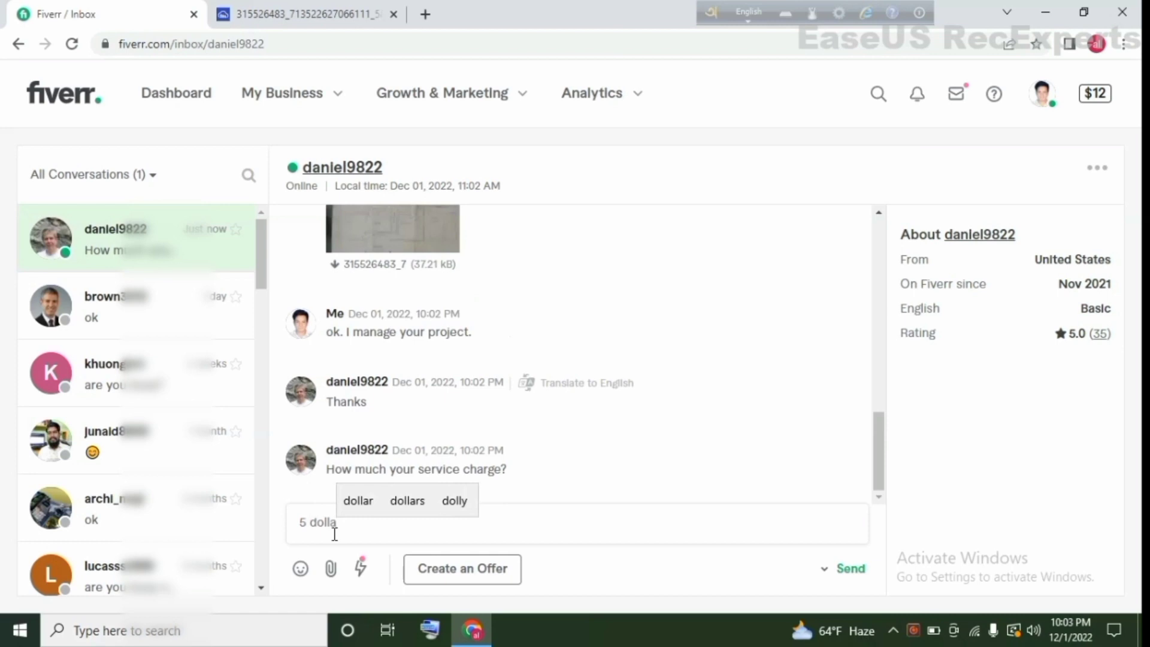
type("r")
key("Return")
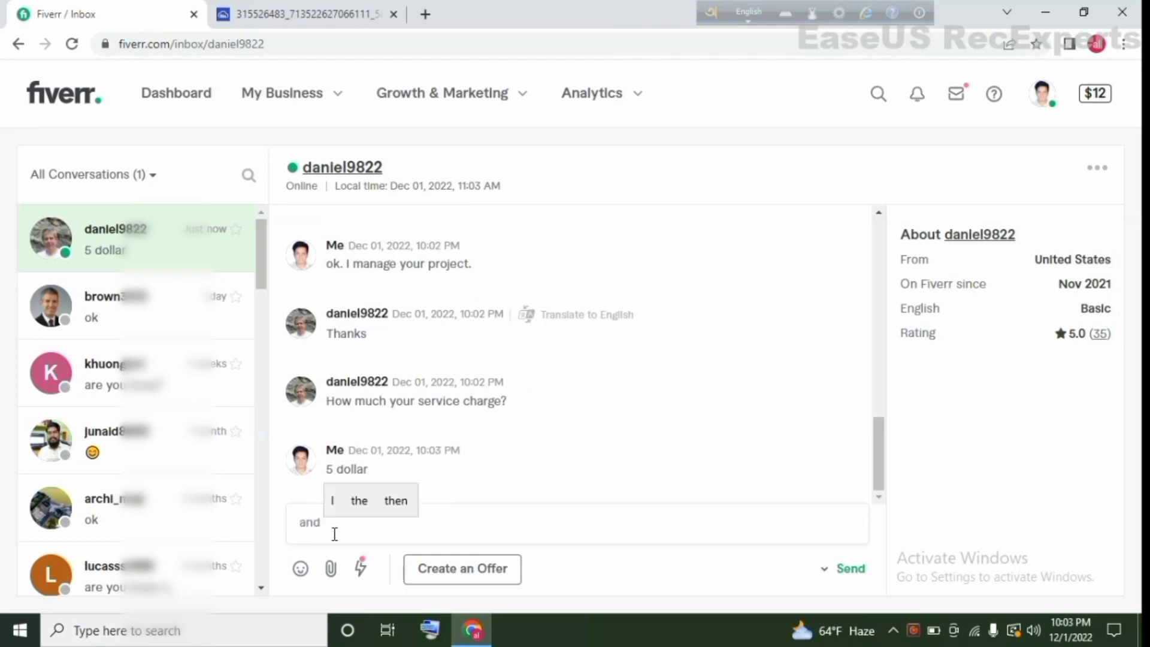
Send "and days" and "2", then reply "ok" to the custom offer request
type("days")
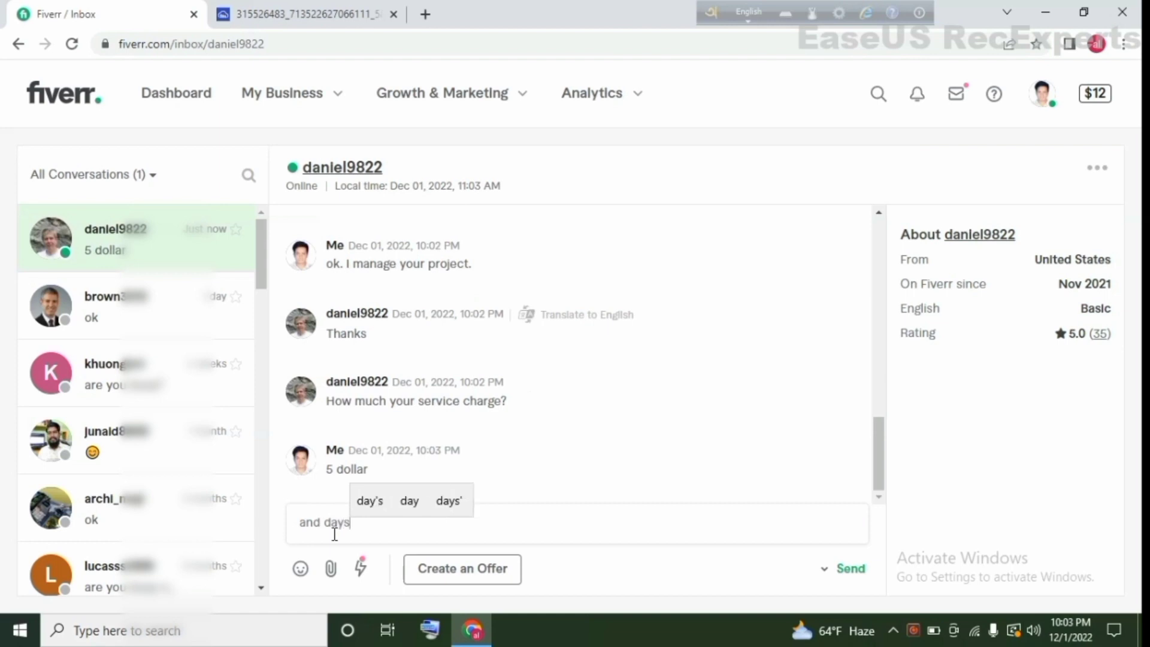
left_click(842, 578)
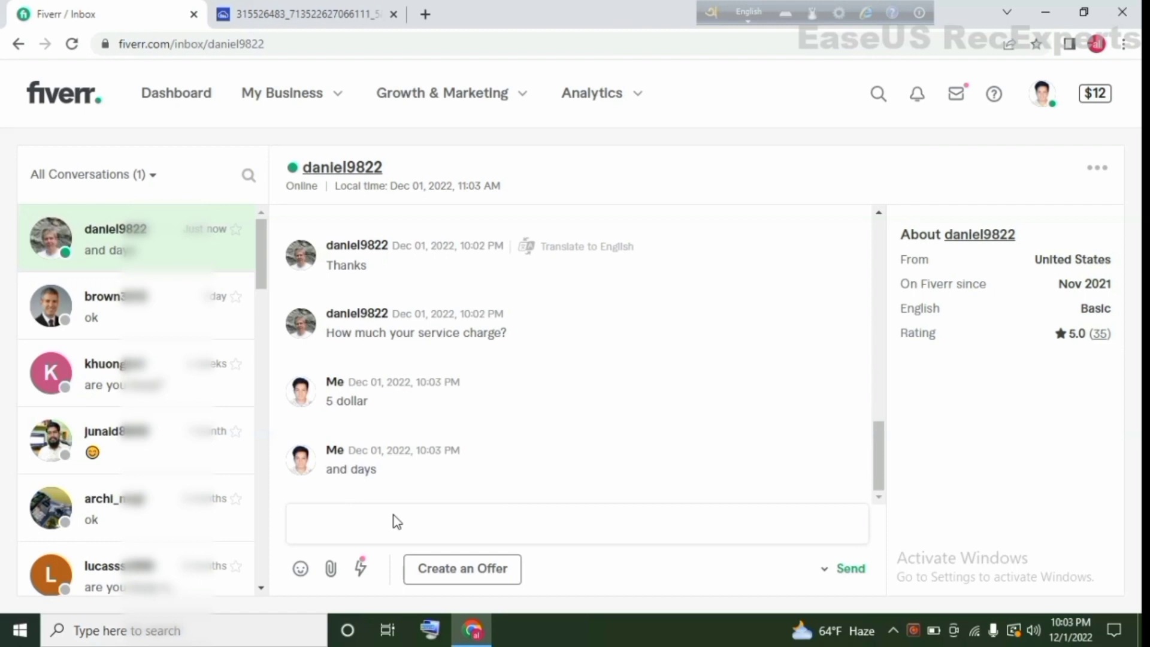
type("2")
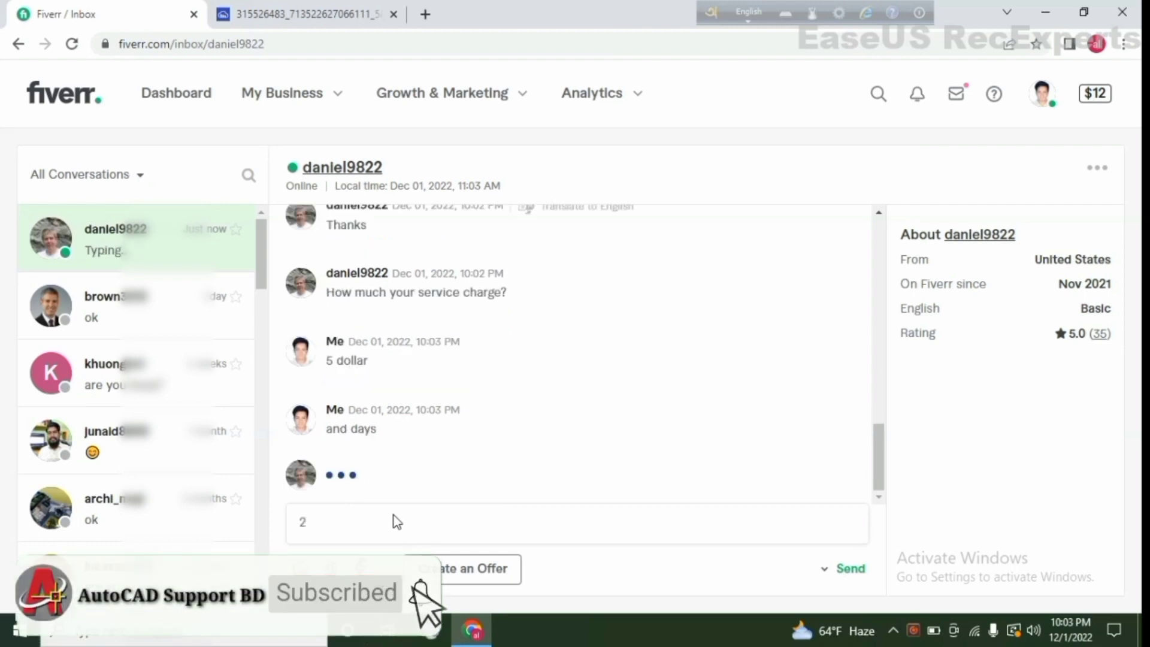
key("Return")
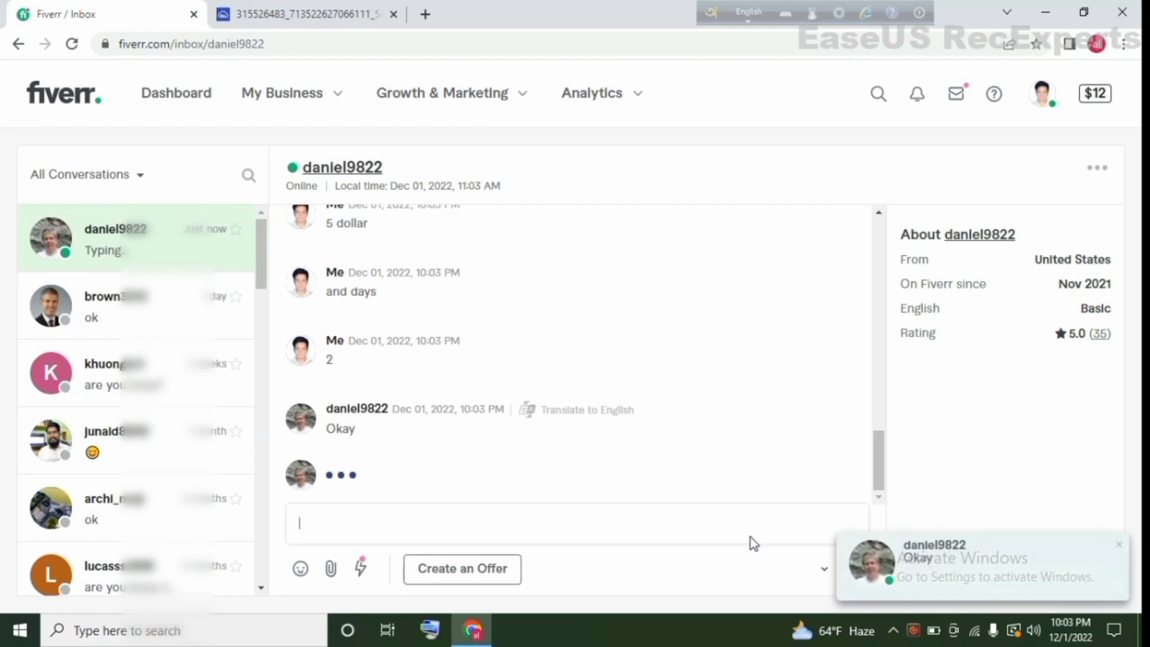
type("ok")
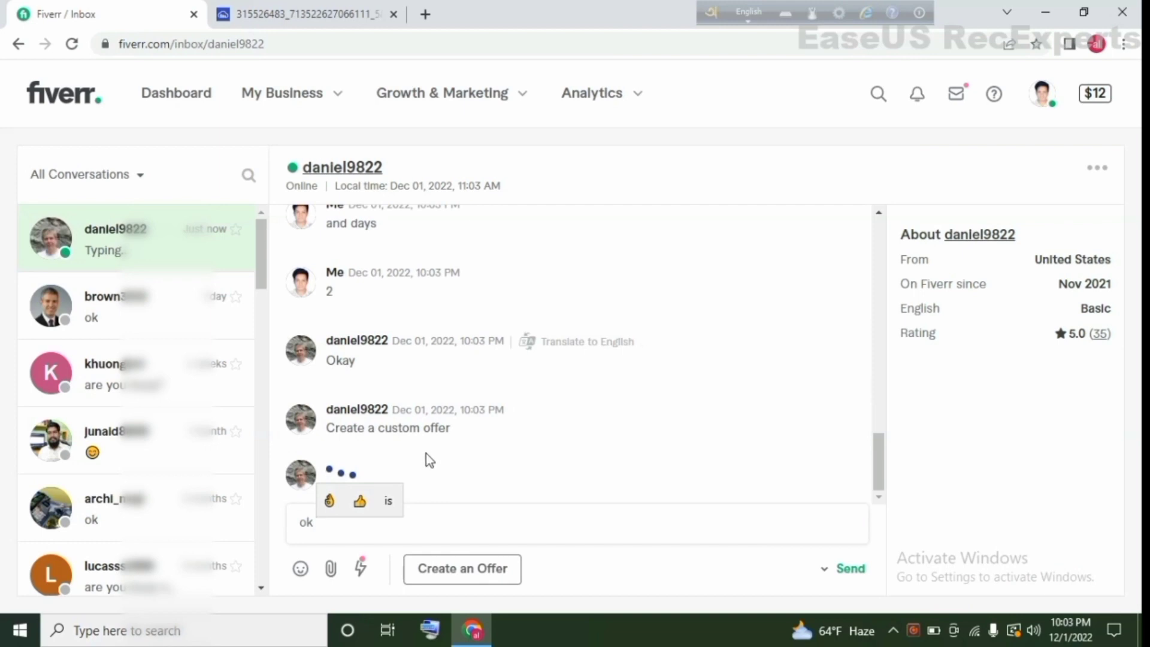
left_click(853, 572)
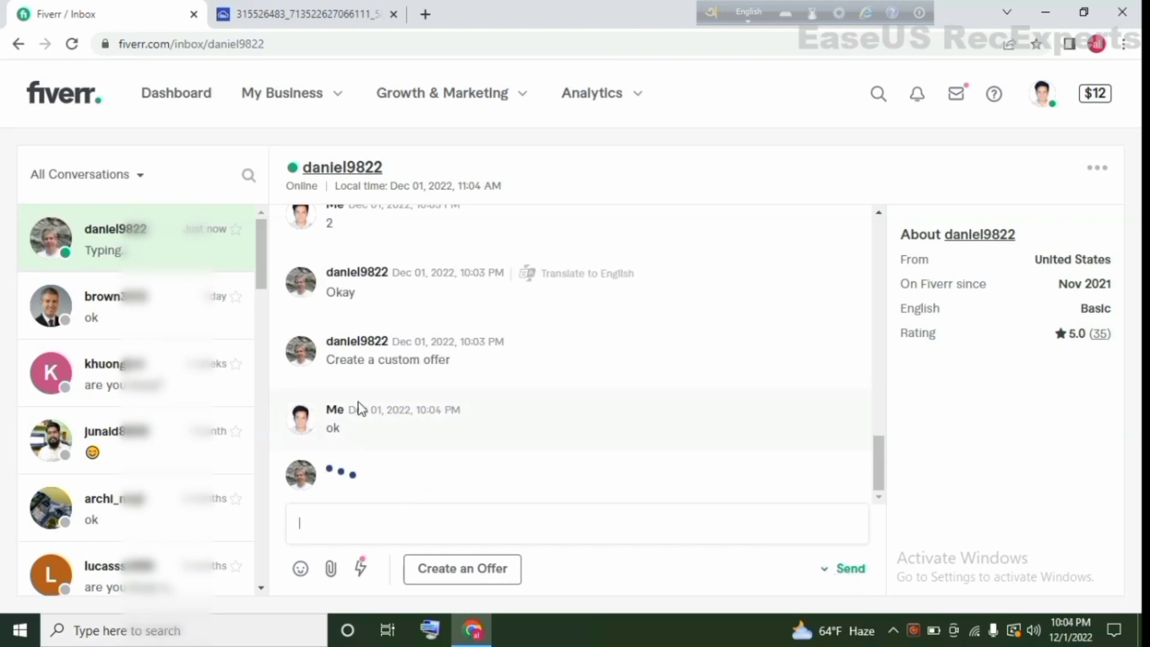
mouse_move(360, 568)
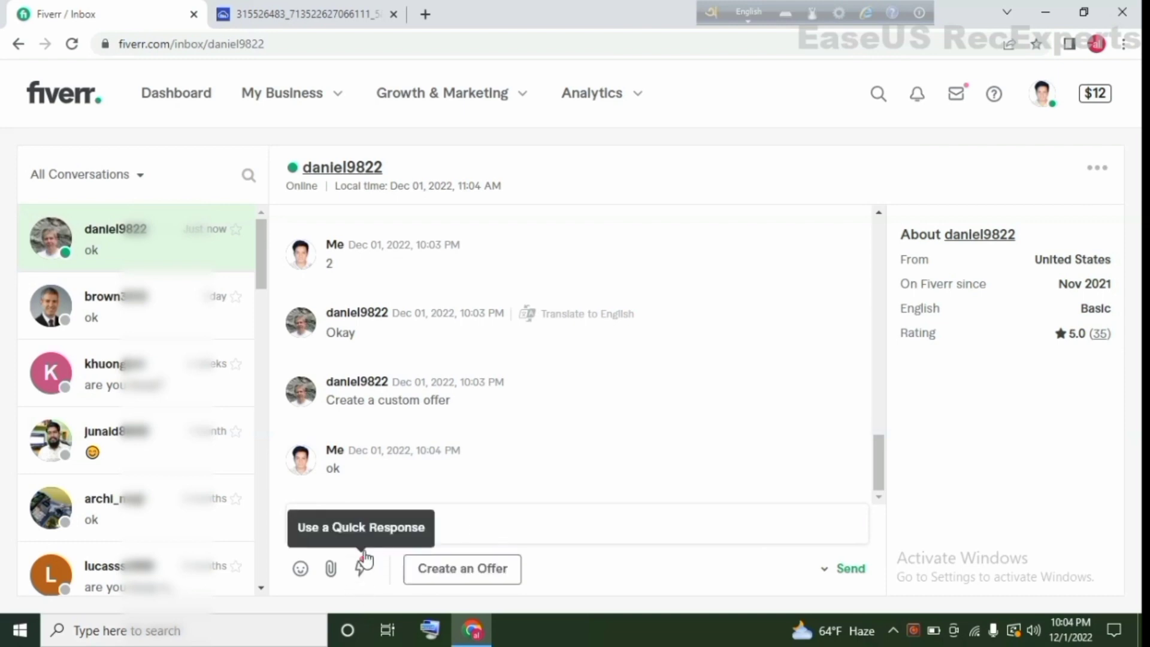
Start a single-payment custom offer for the sketch-to-AutoCAD 2D gig
left_click(453, 575)
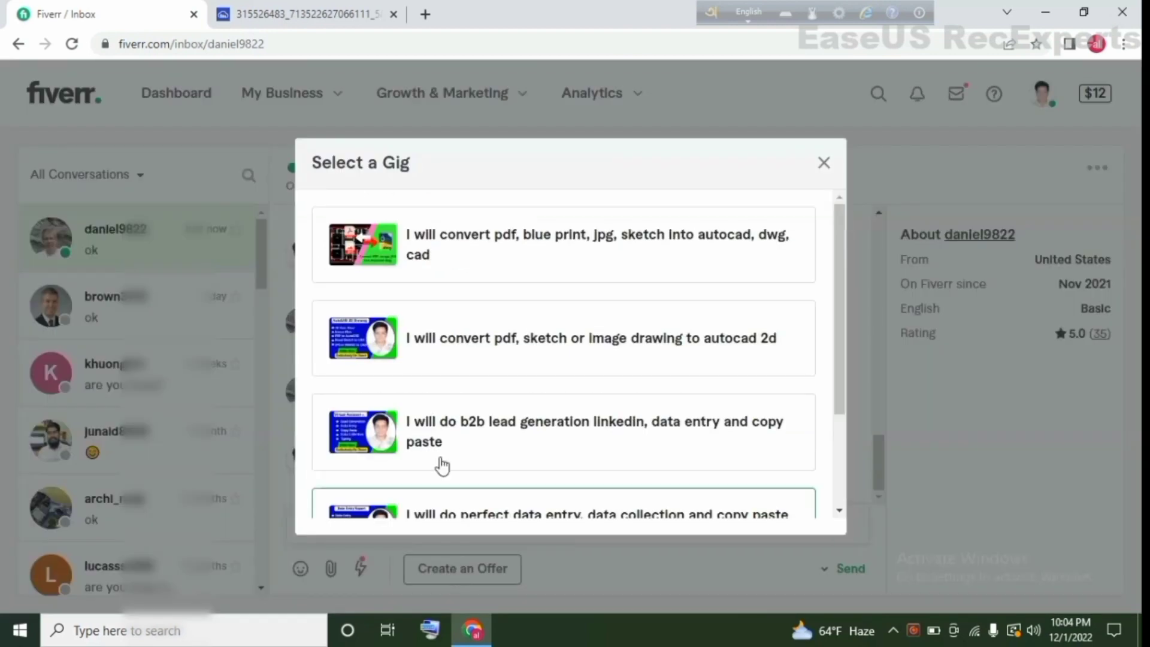
left_click(494, 348)
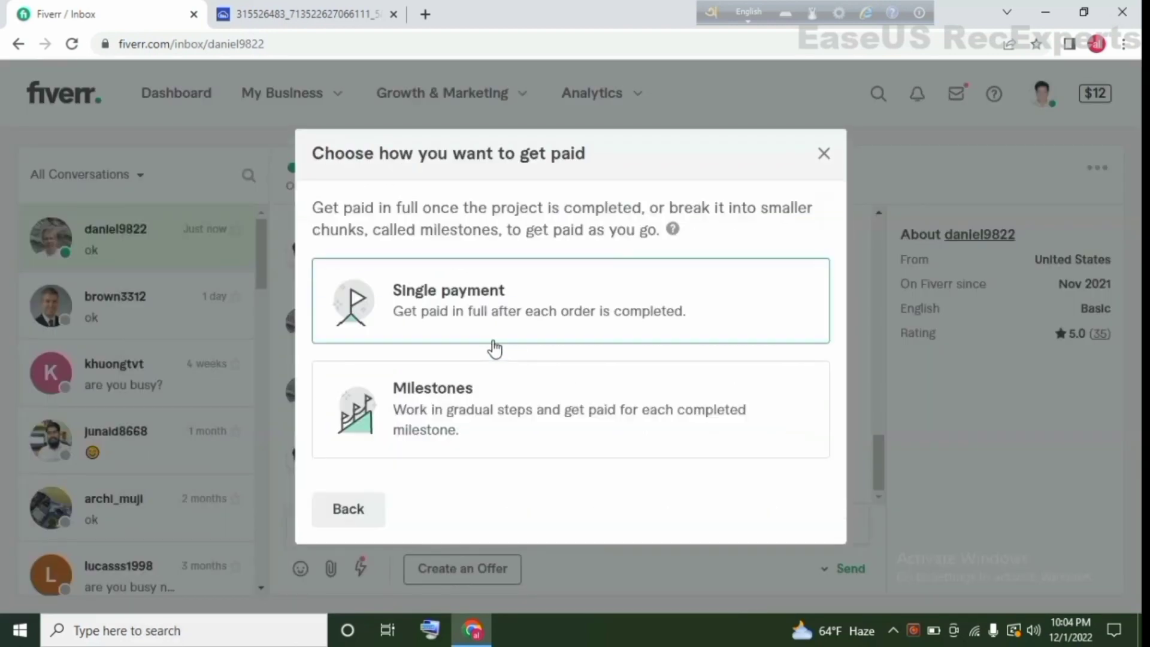
left_click(469, 314)
Write the offer description "please accept. i can manage your project"
left_click(583, 260)
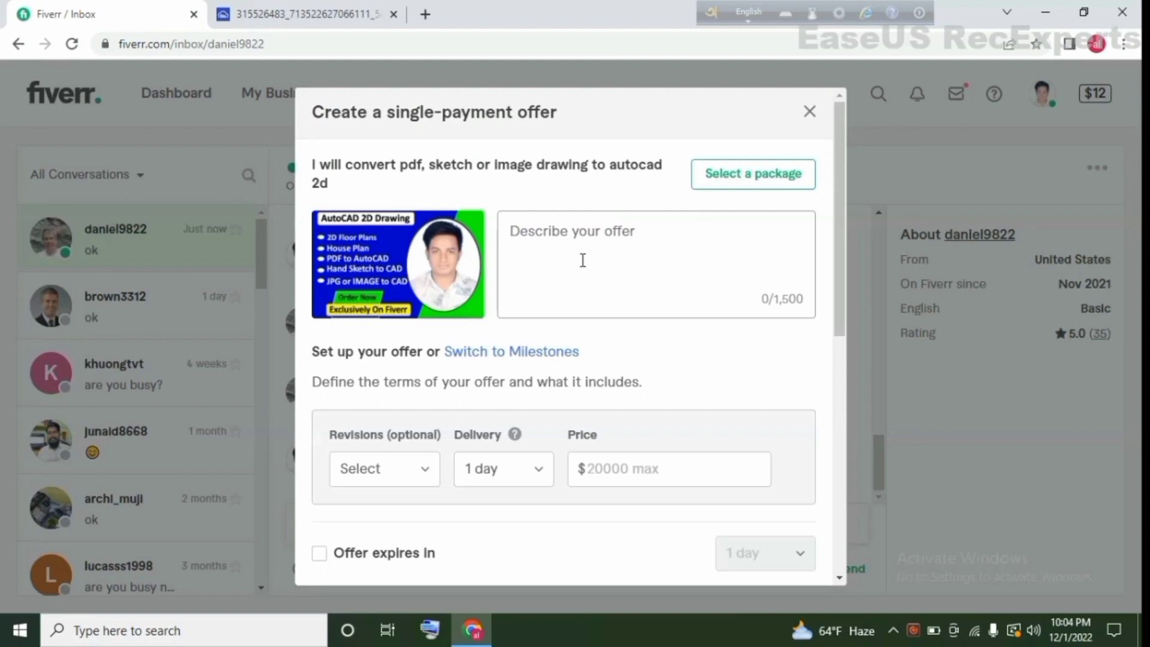
type("pla")
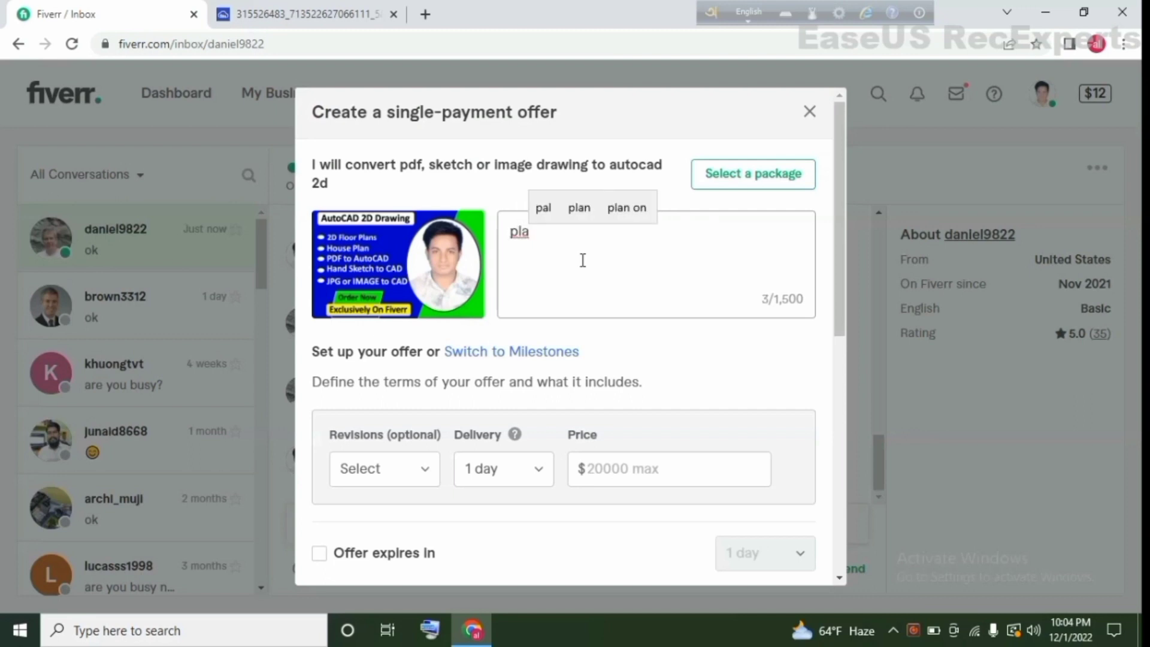
key("BackSpace")
type("ease acc")
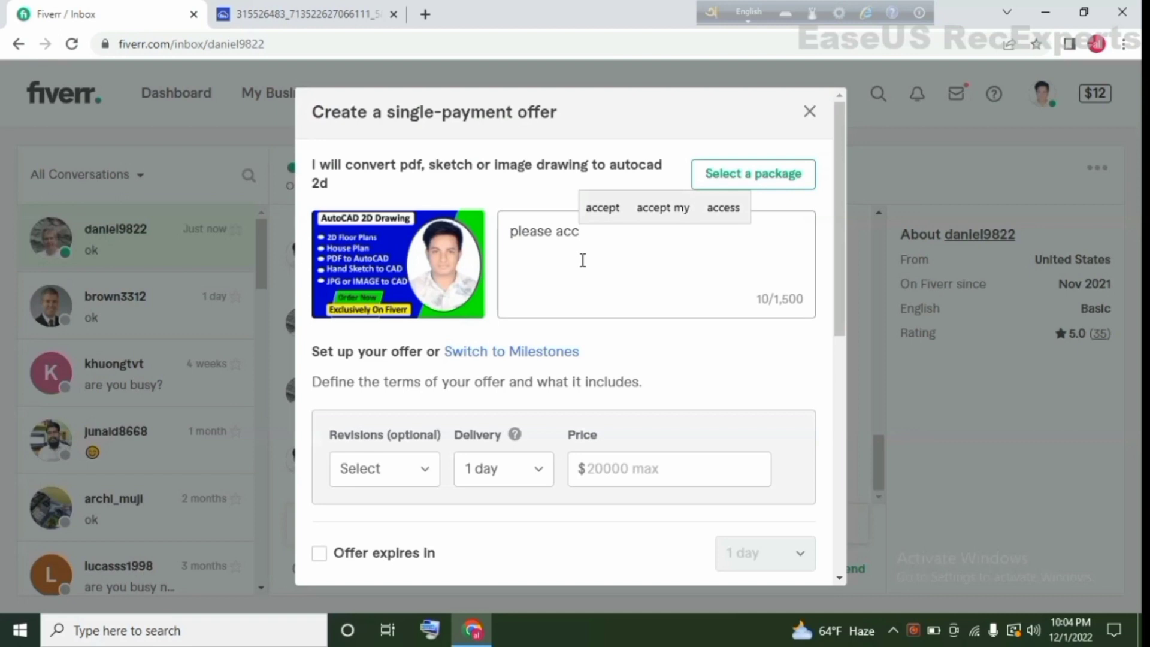
left_click(590, 214)
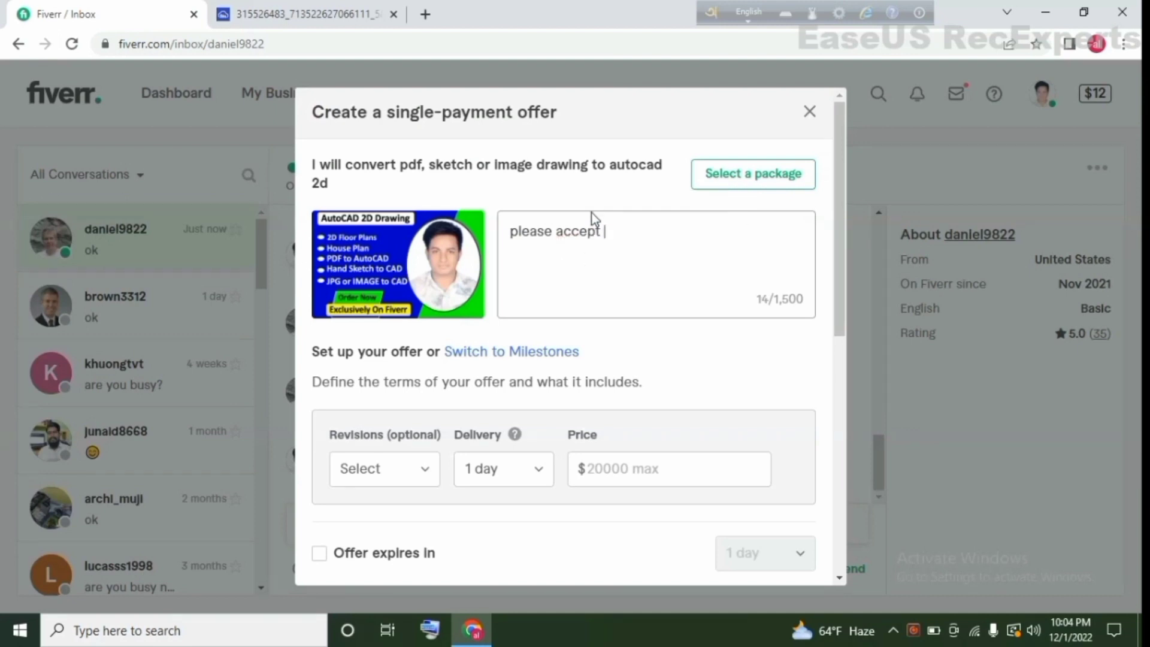
type(".")
type(" i ")
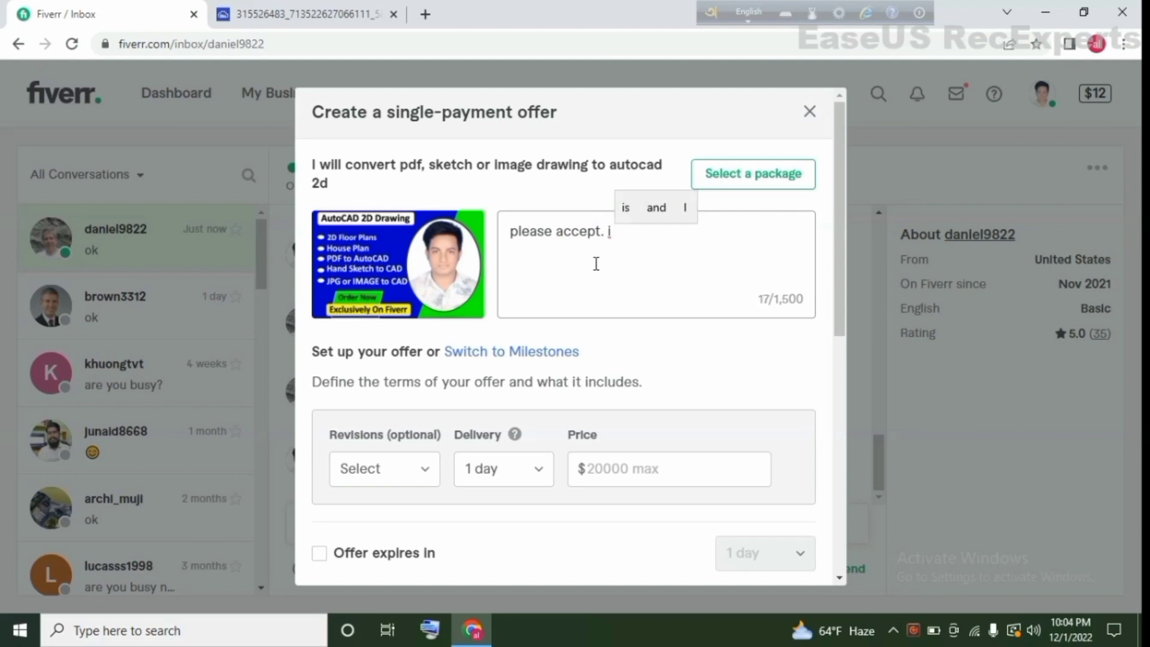
type("can m")
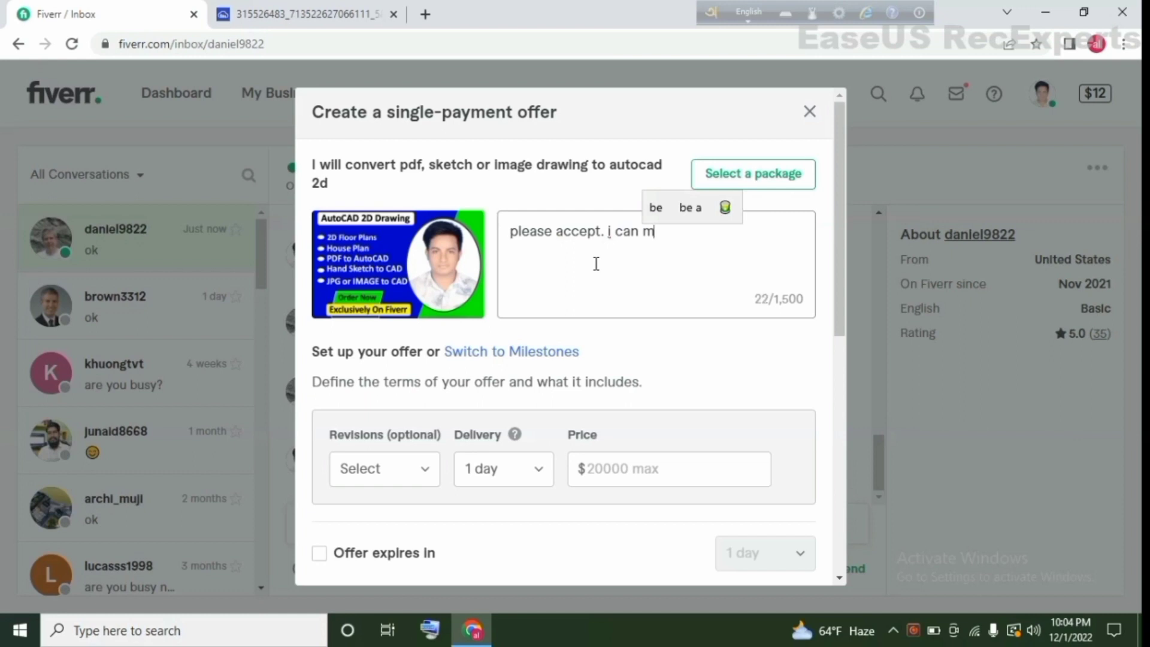
type("anage")
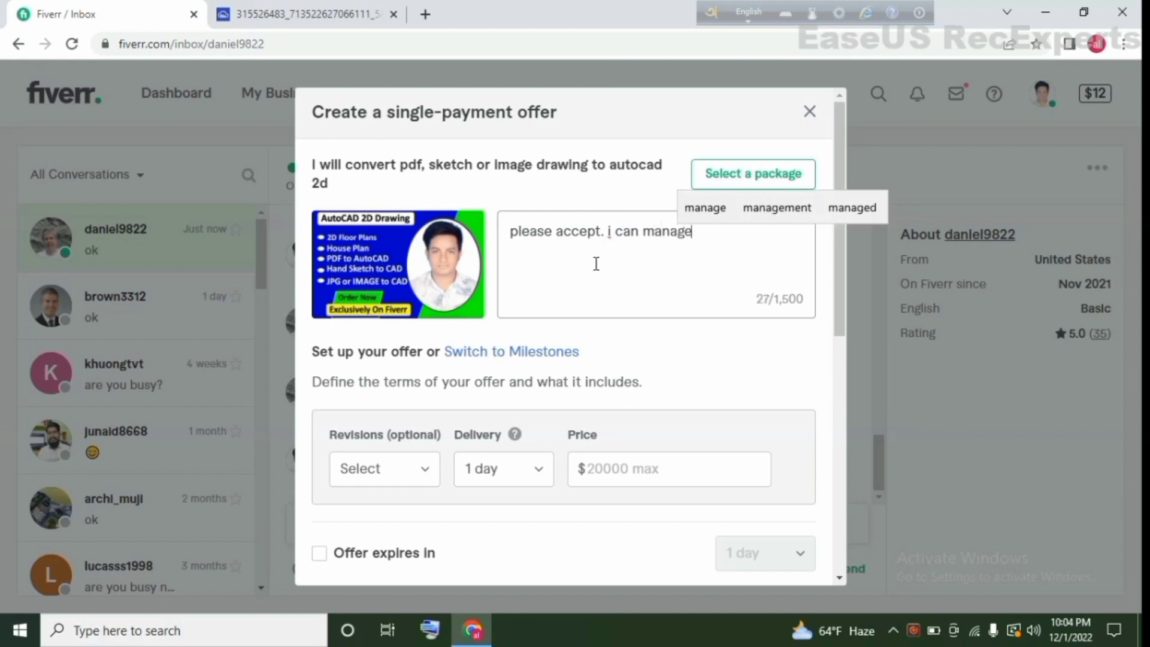
type(" yo")
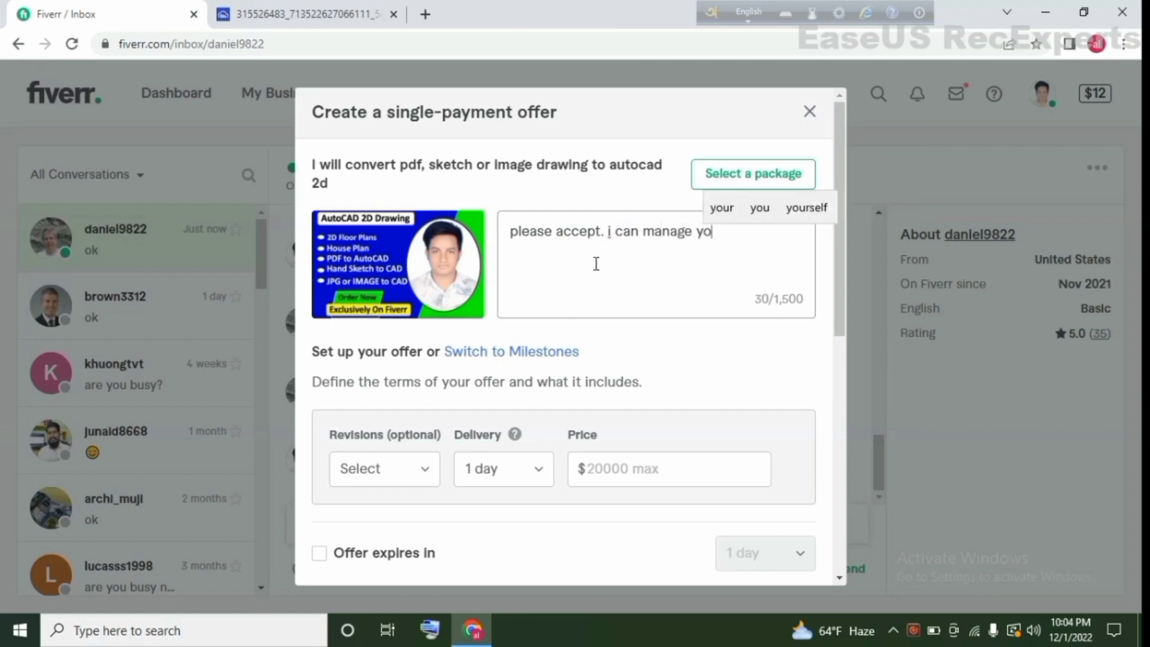
type("ur pr")
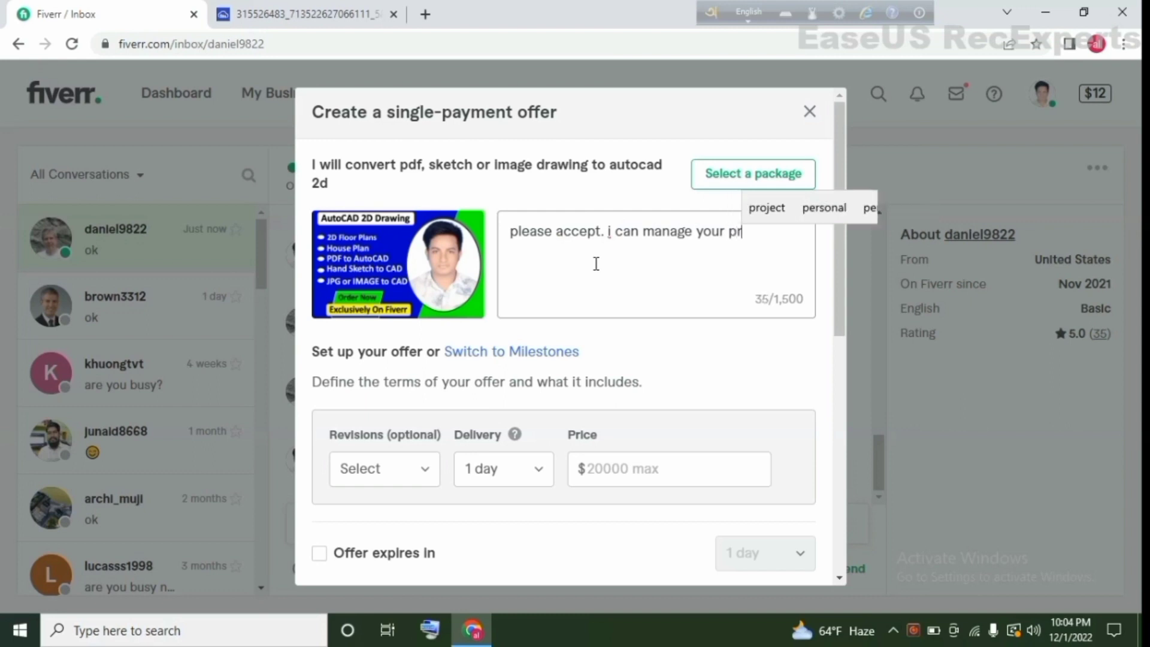
type("o")
type("je")
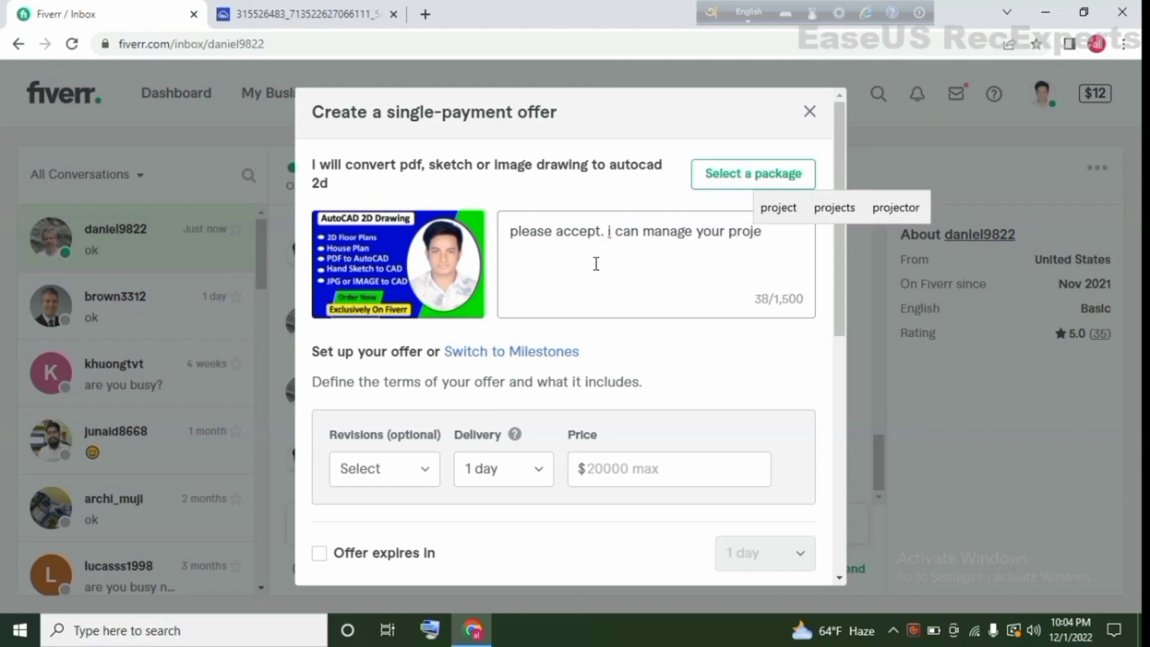
type("ct")
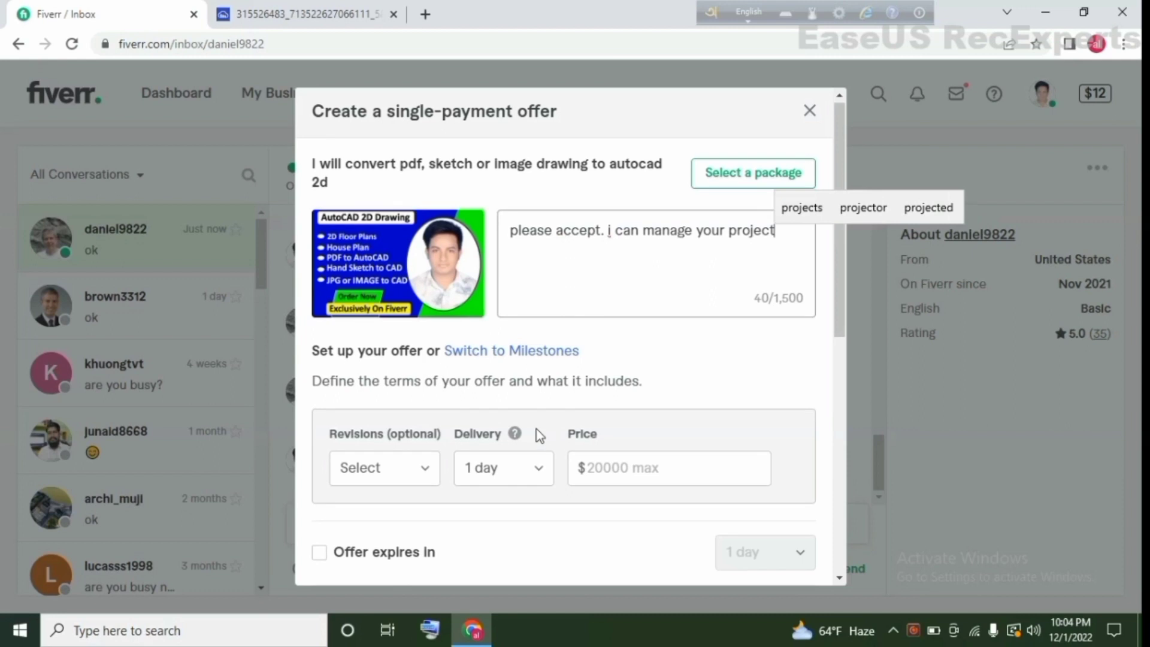
Set the offer to 3 days delivery, 0 revisions and a price of 5
scroll(535, 419, "down", 1)
left_click(535, 389)
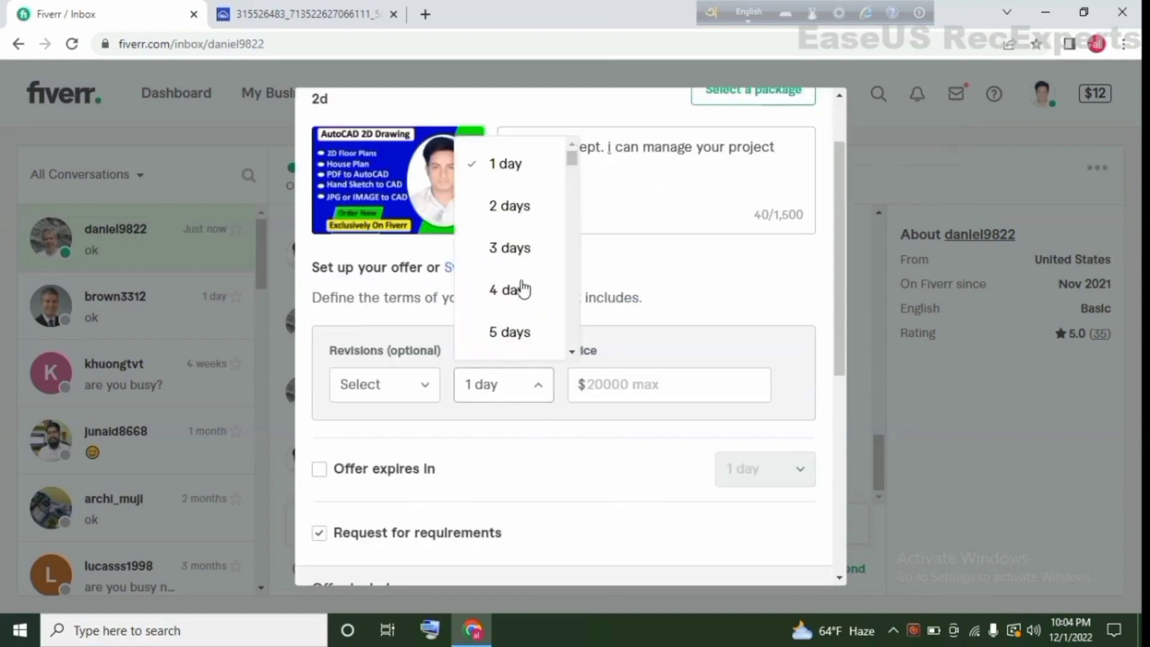
left_click(514, 248)
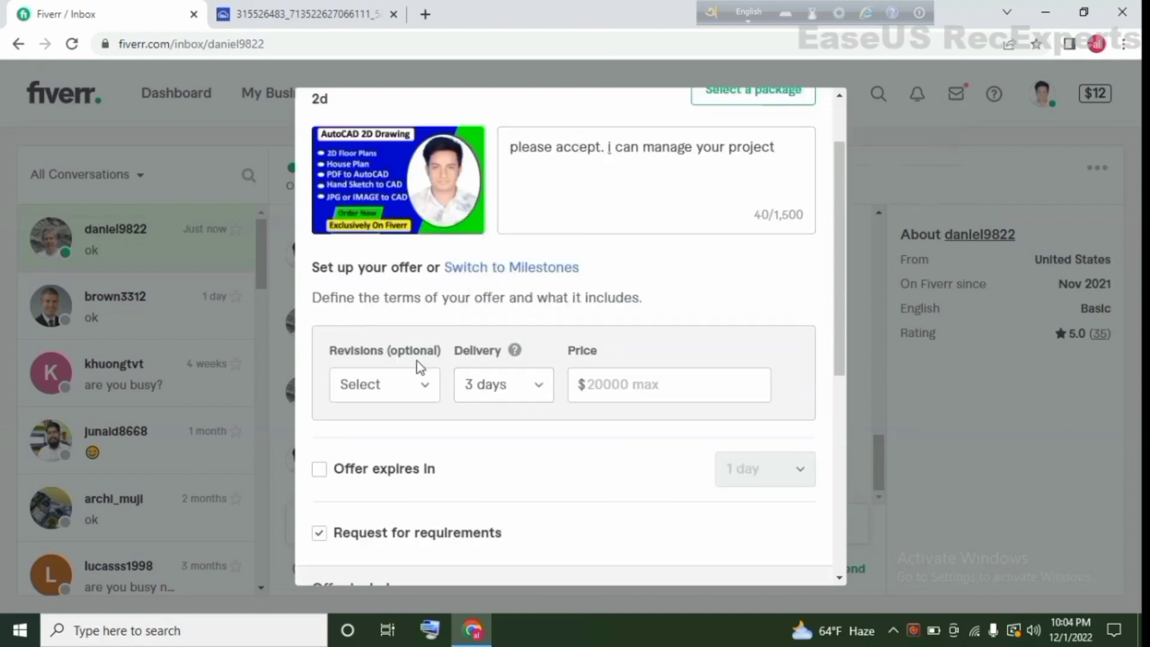
left_click(426, 392)
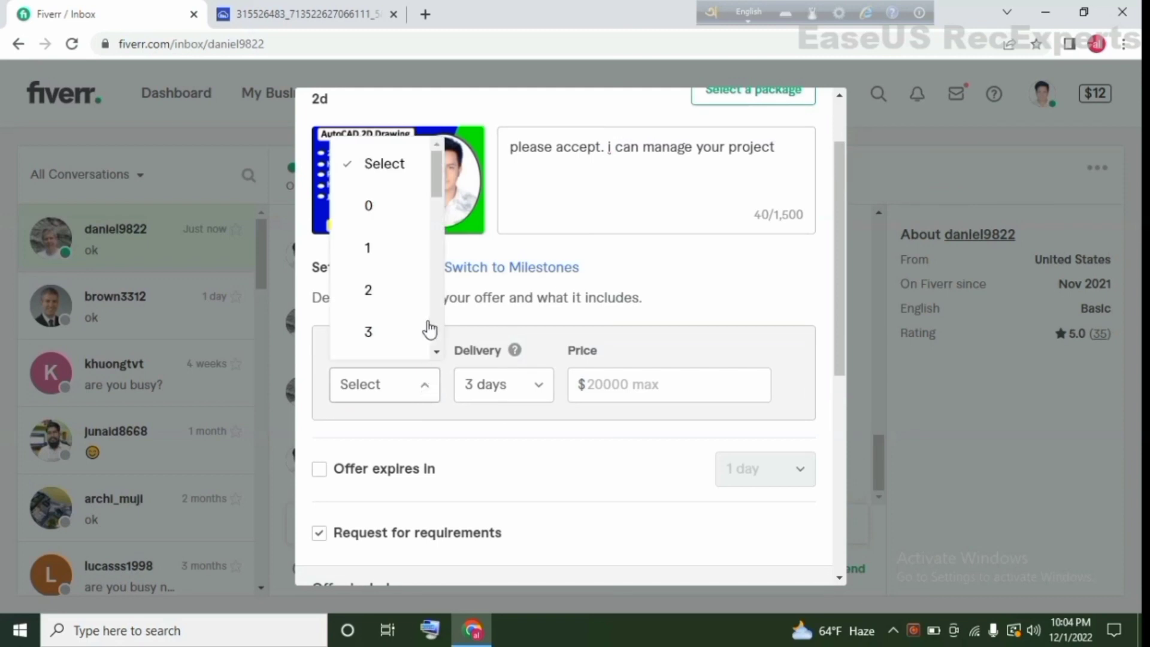
left_click(398, 221)
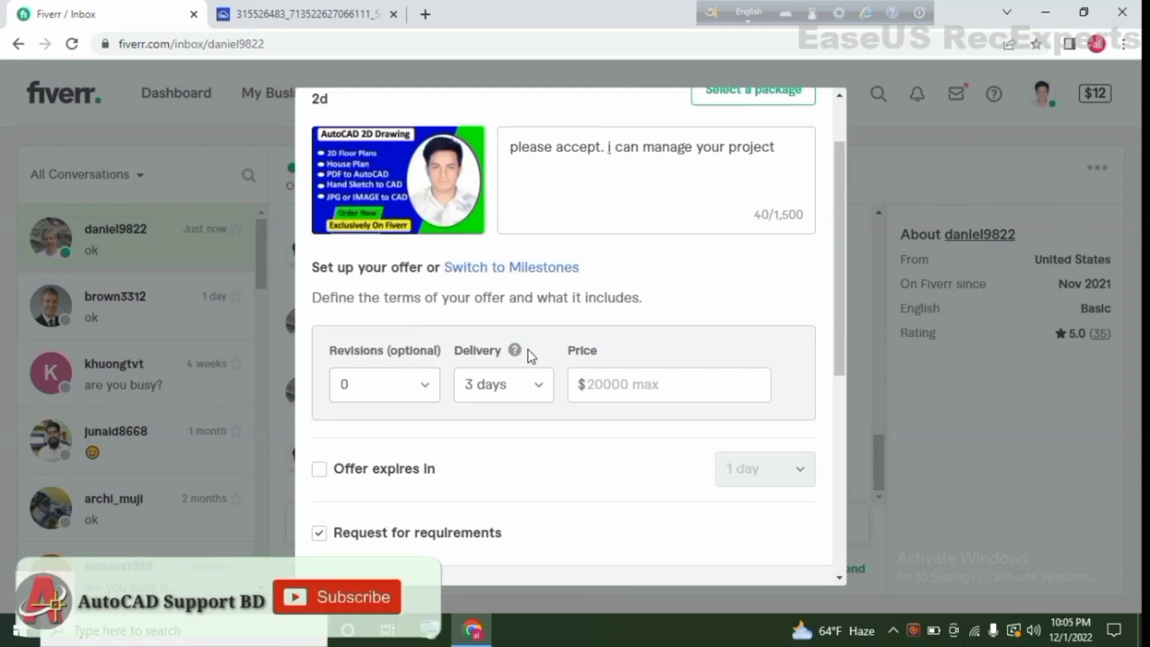
left_click(624, 397)
type("5")
Include one 2D drawing and send the offer to the buyer
scroll(617, 404, "down", 3)
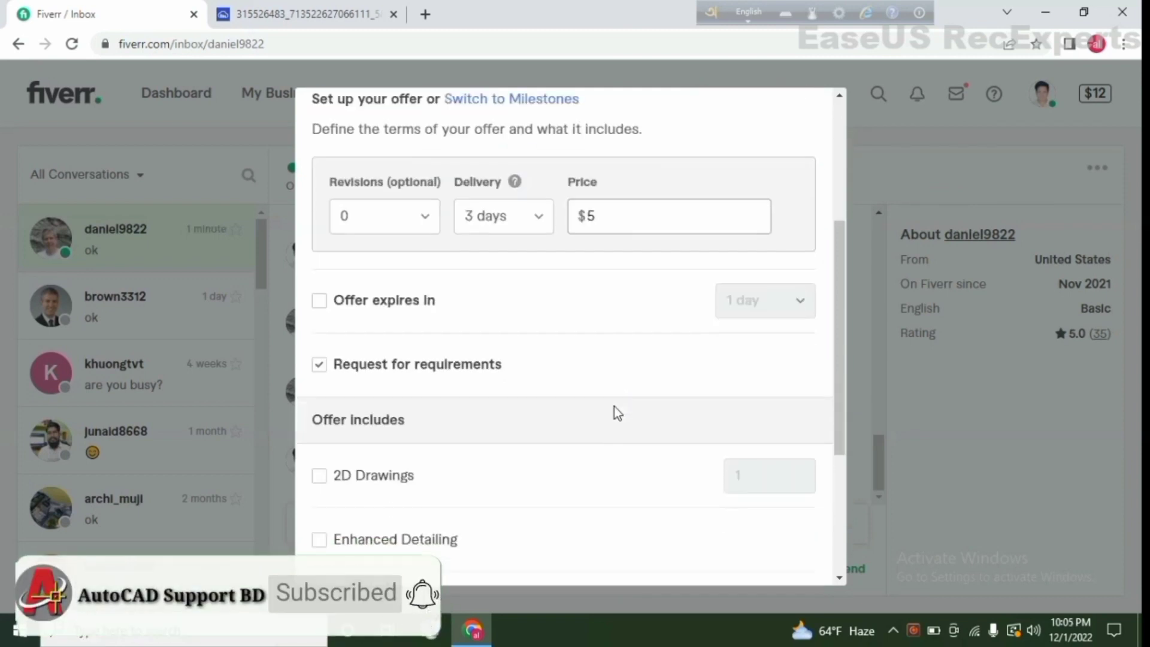
scroll(575, 426, "down", 3)
scroll(461, 365, "down", 1)
left_click(363, 232)
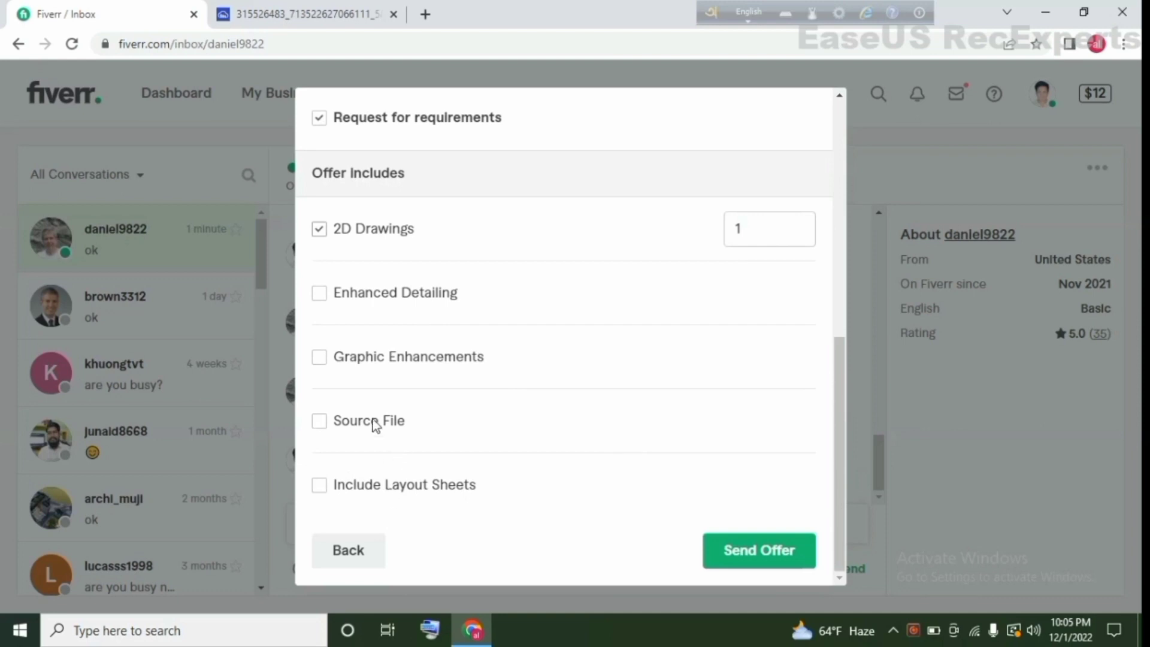
left_click(744, 548)
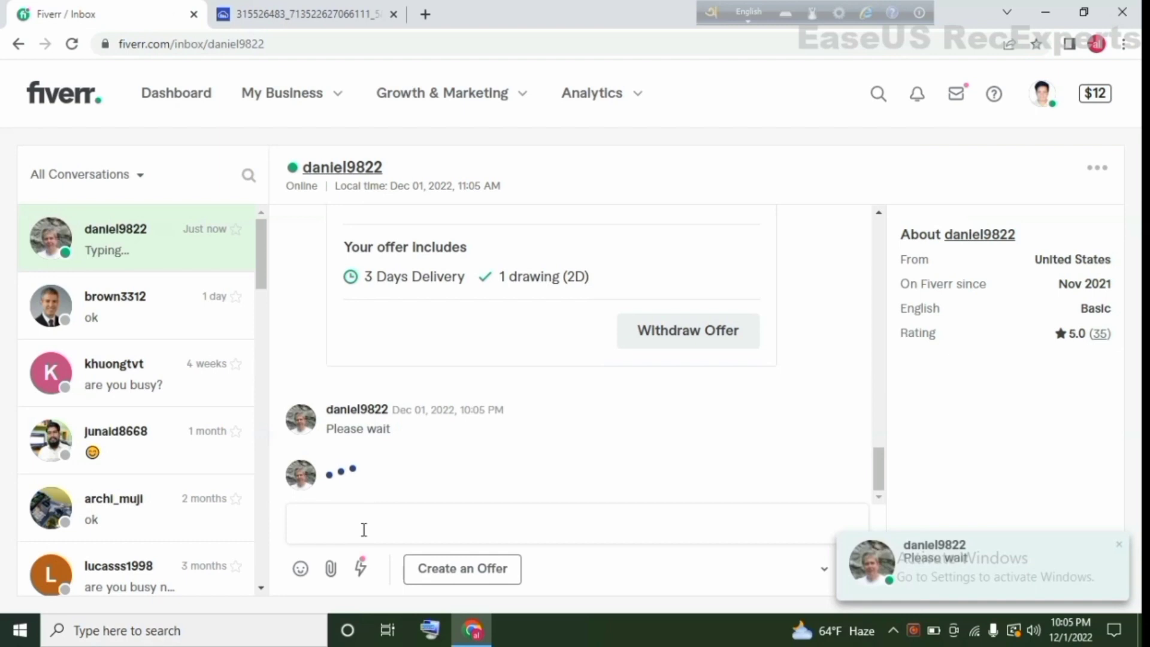
Type "ok" in the chat and wait for the offer to show Offer Accepted
type("ok")
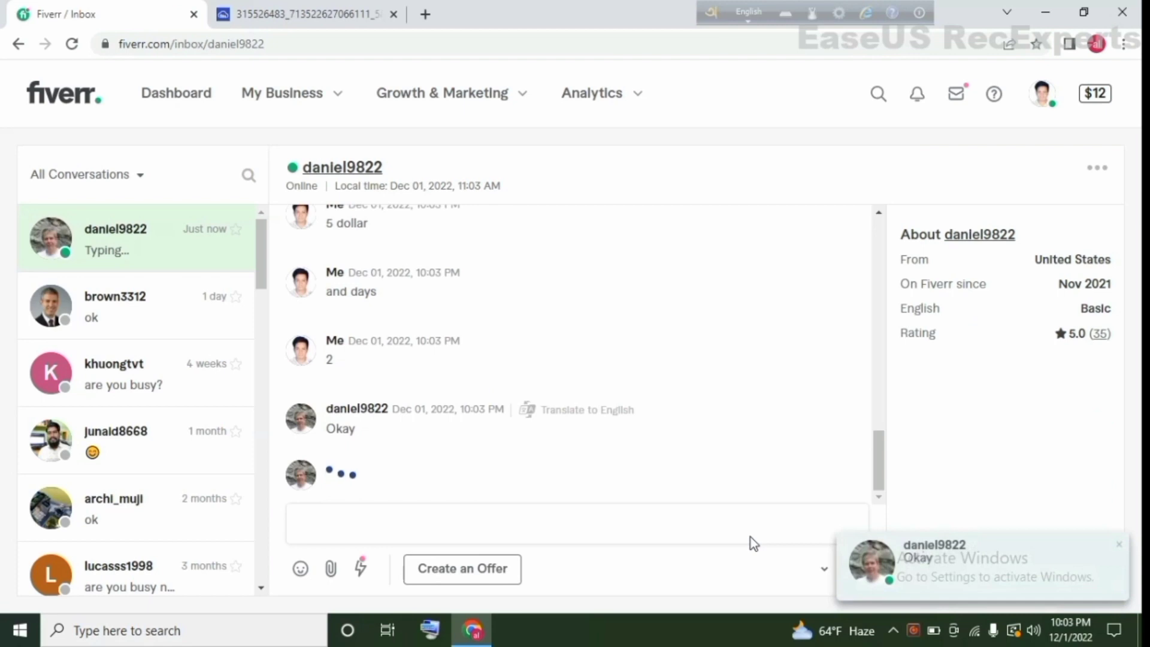
type("o")
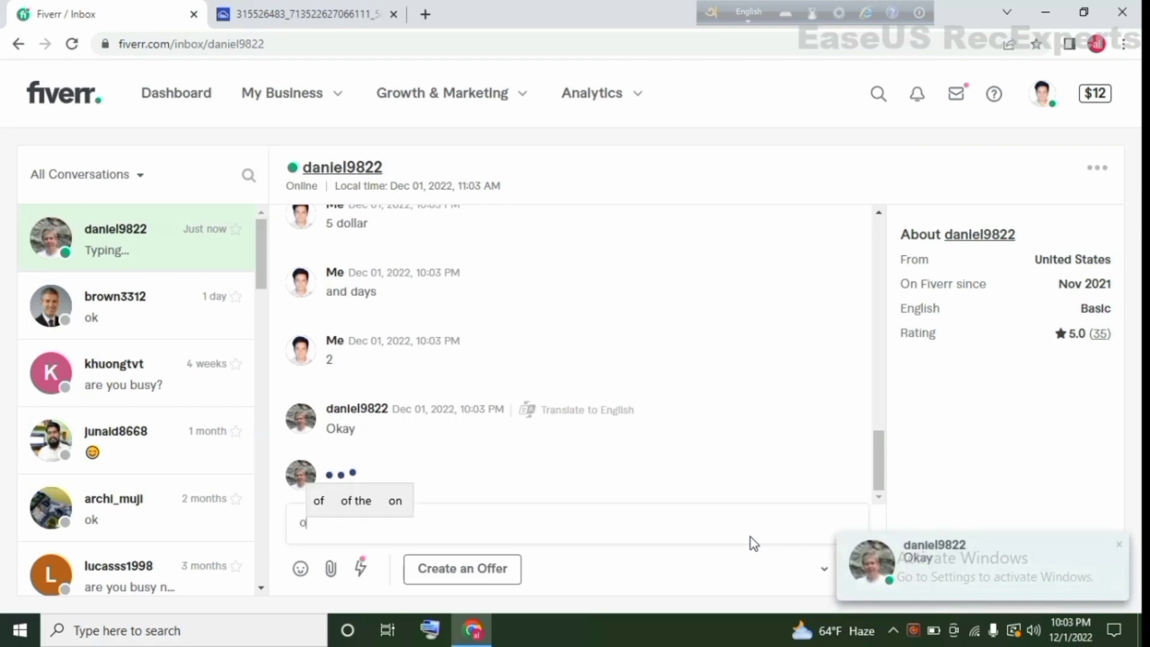
type("k")
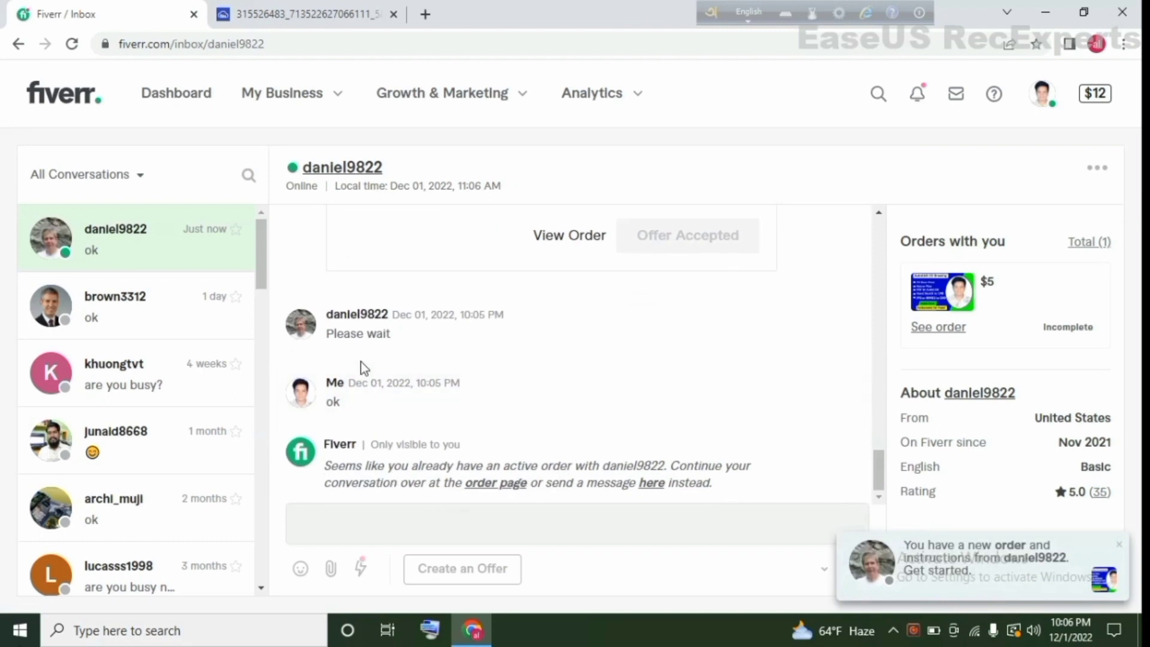
mouse_move(575, 325)
scroll(642, 332, "up", 3)
scroll(582, 390, "down", 3)
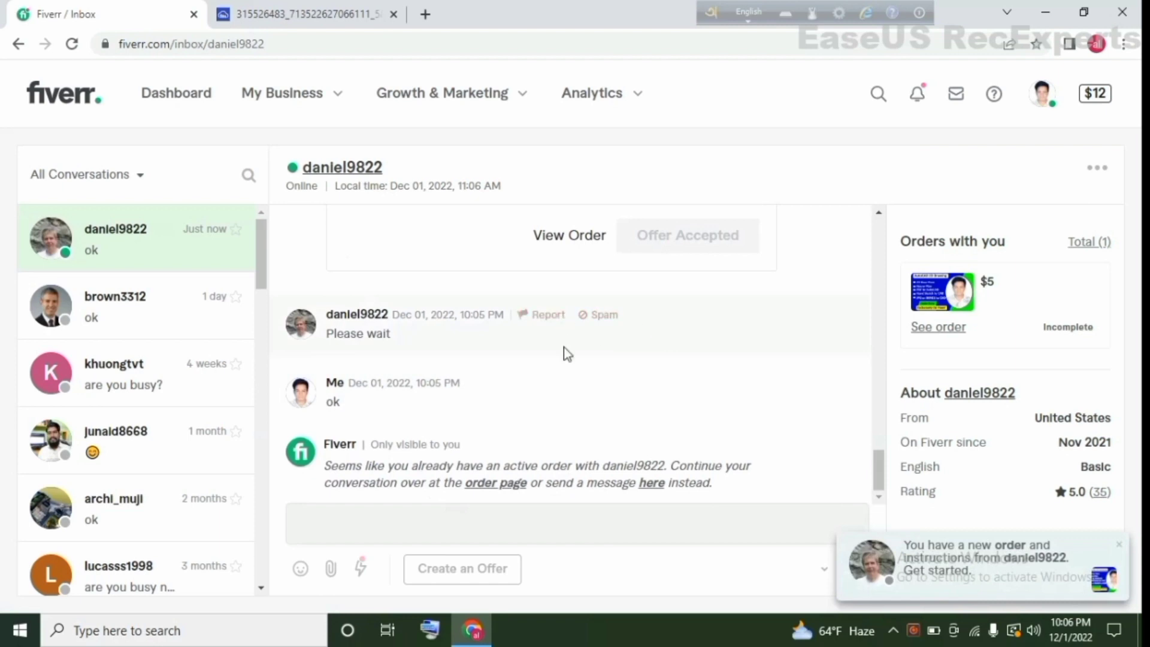
scroll(581, 388, "up", 3)
scroll(653, 439, "down", 3)
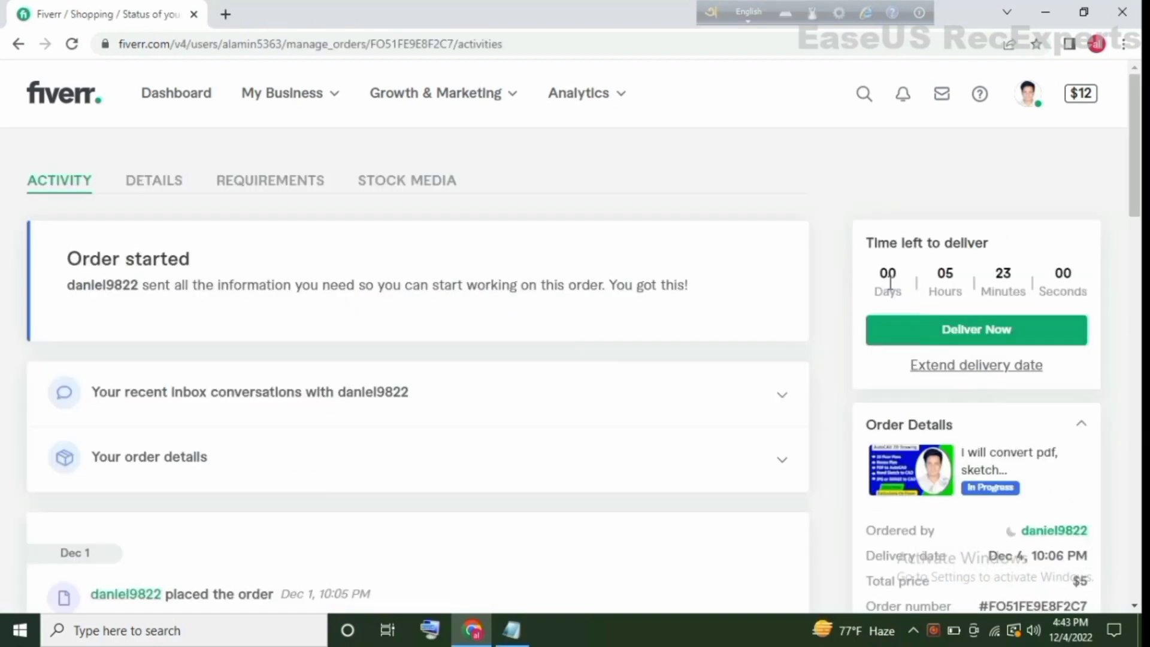
Choose Deliver Now and describe the delivery as "your valuable project"
left_click_drag(872, 264, 1069, 311)
left_click(1079, 377)
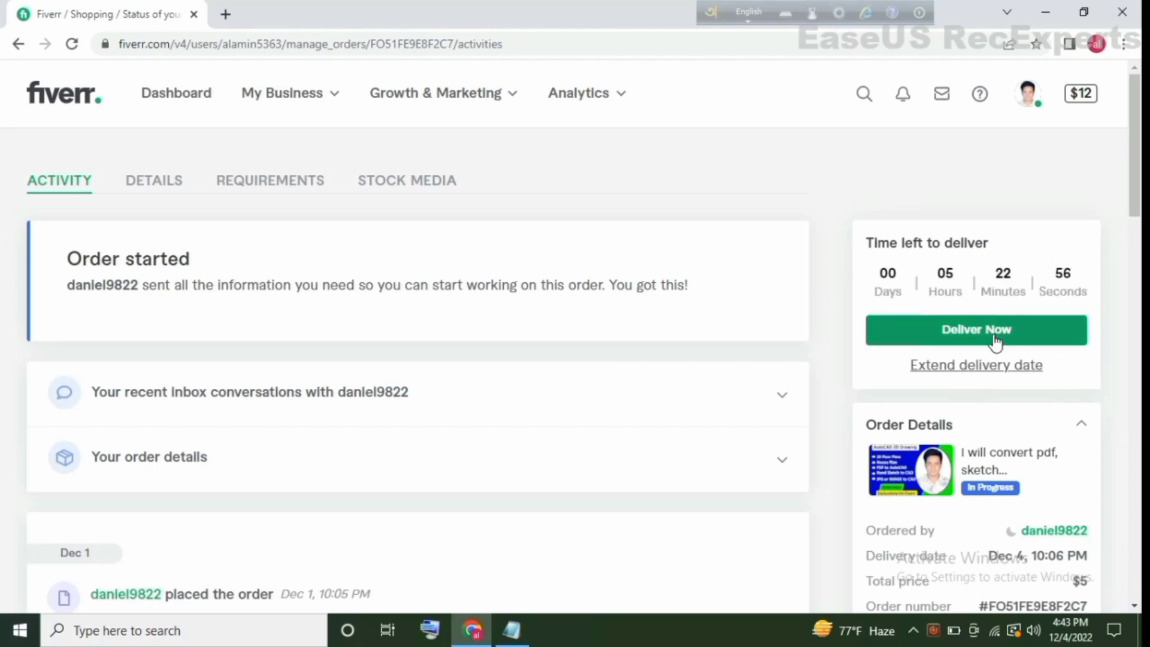
left_click(965, 327)
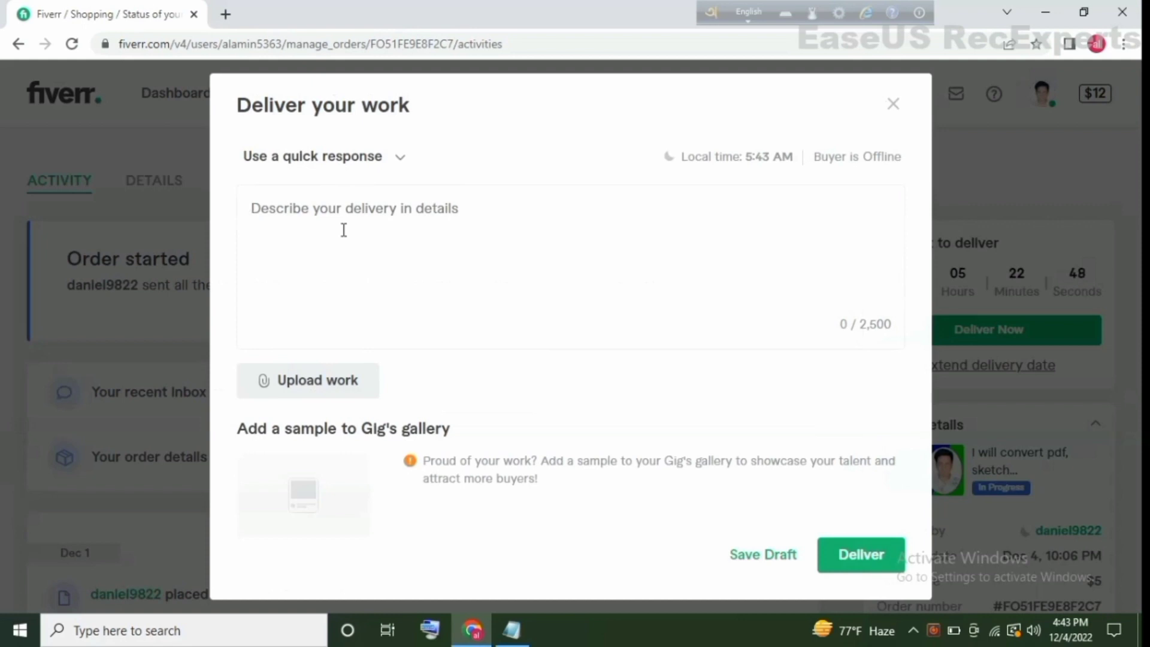
type("your")
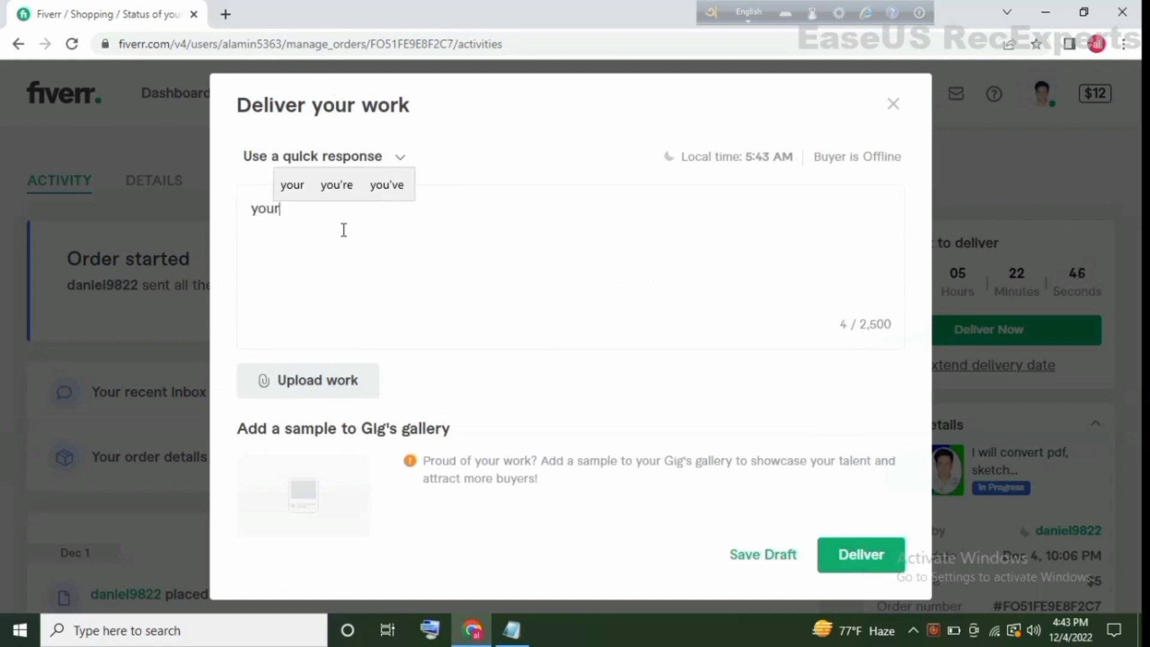
type(" va")
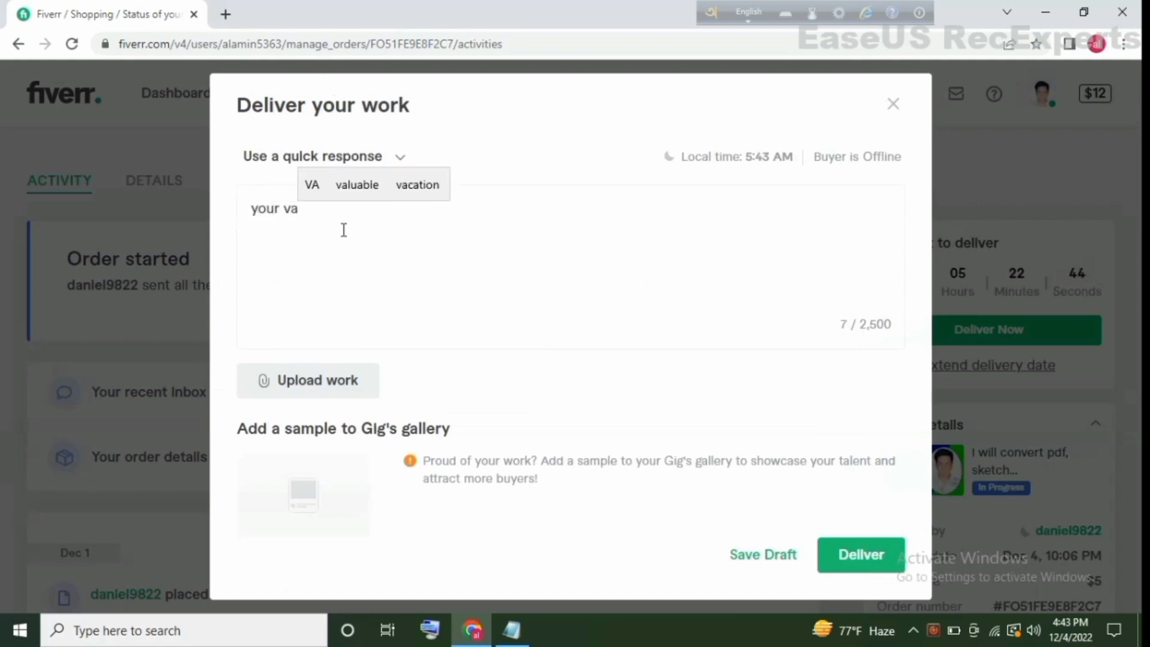
type("luable project done.")
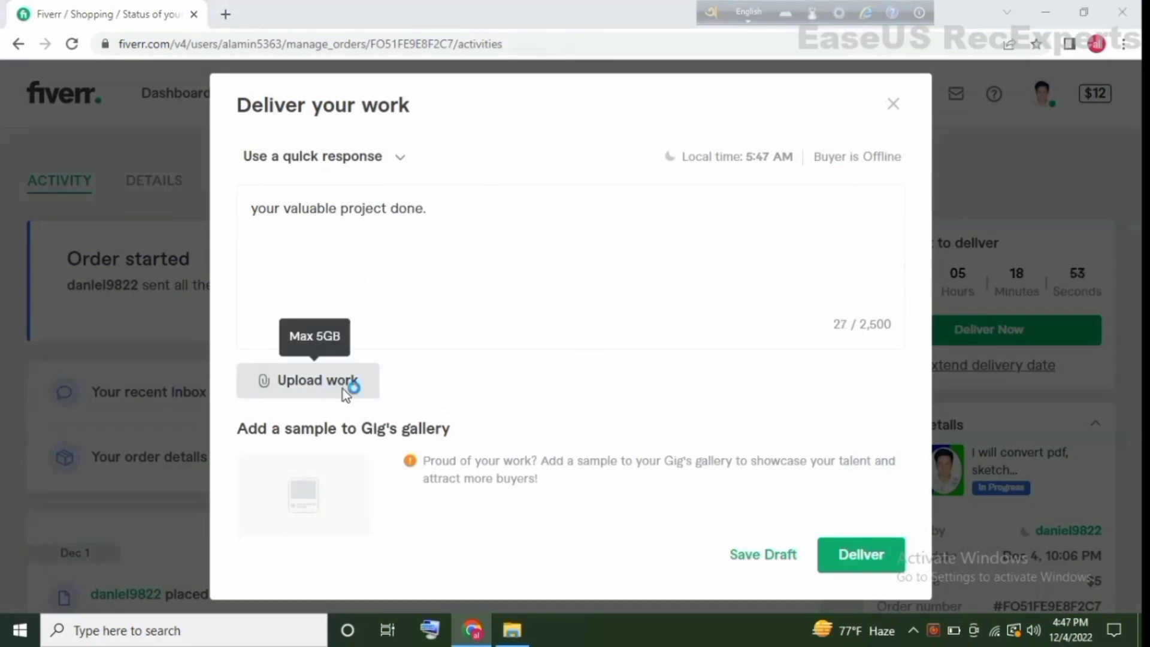
Attach daniel.JPG from song (G:) > sample and submit the delivery
left_click(344, 384)
scroll(90, 240, "down", 1)
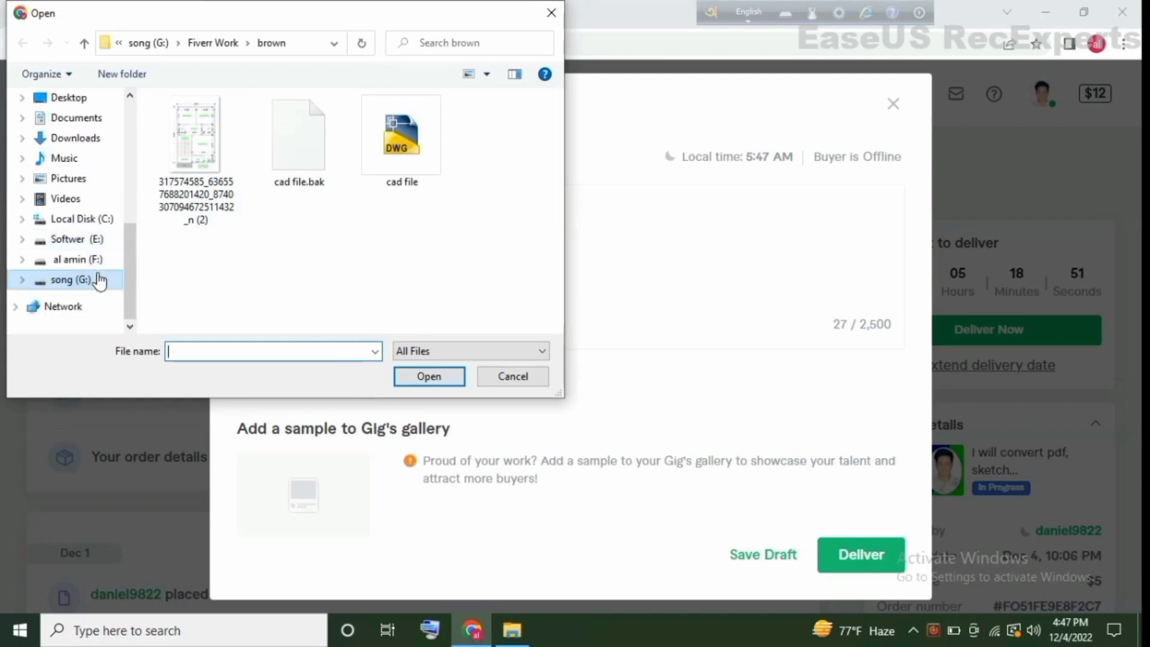
left_click(84, 286)
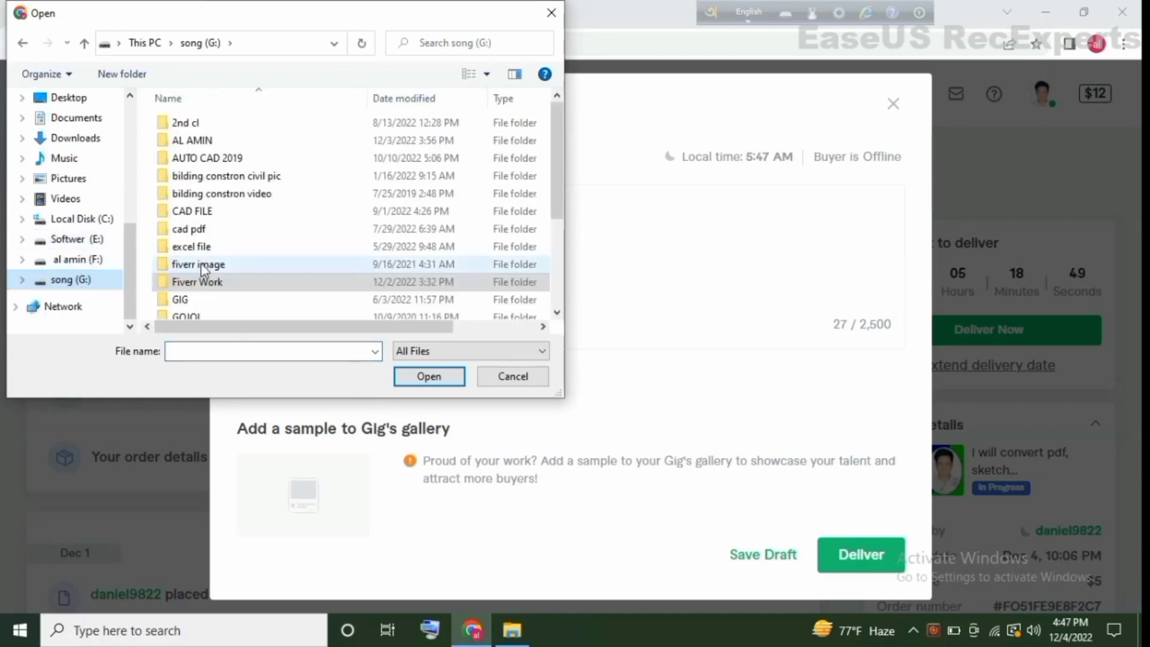
scroll(277, 263, "down", 2)
scroll(210, 287, "down", 1)
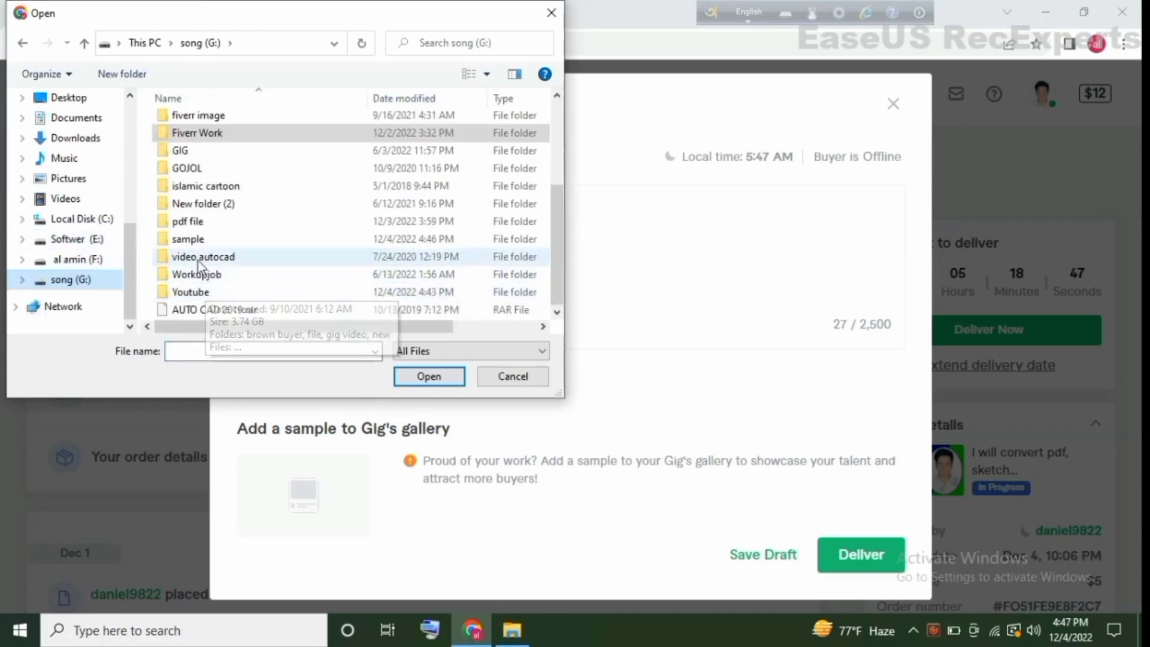
double_click(265, 239)
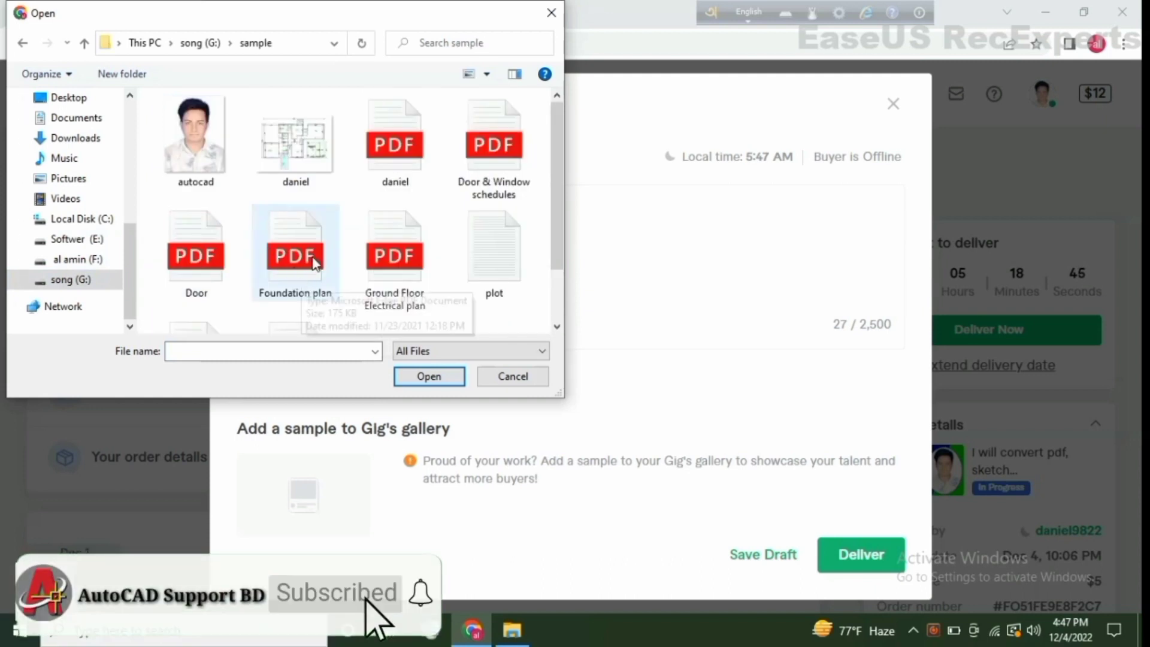
left_click(279, 147)
left_click(422, 377)
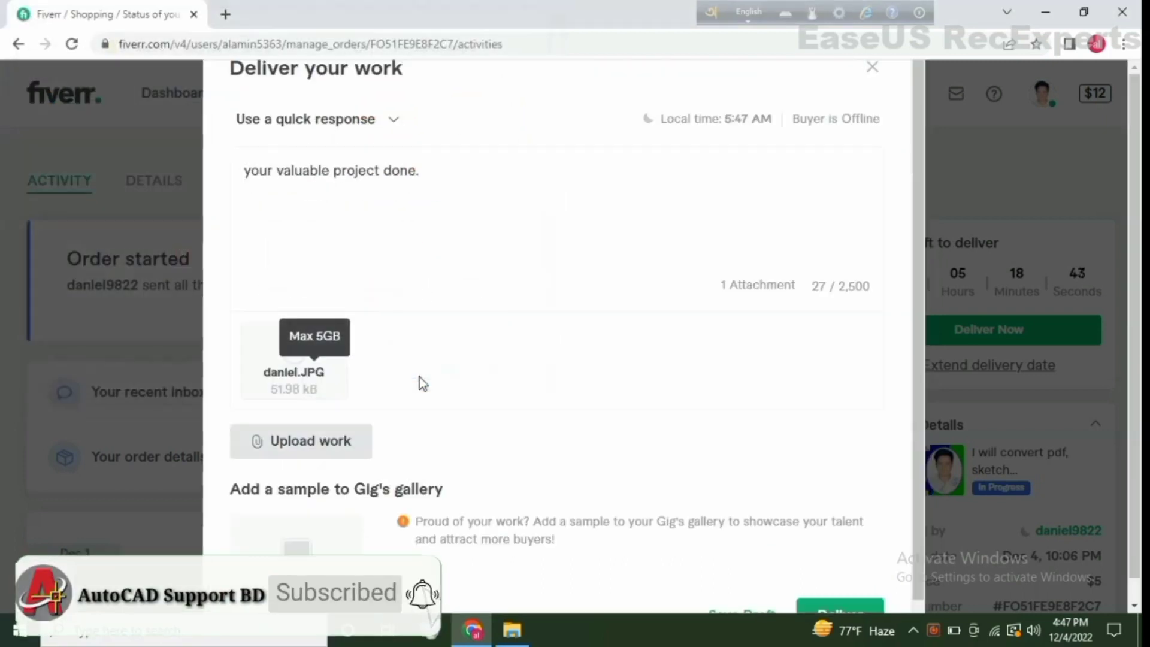
scroll(359, 377, "down", 1)
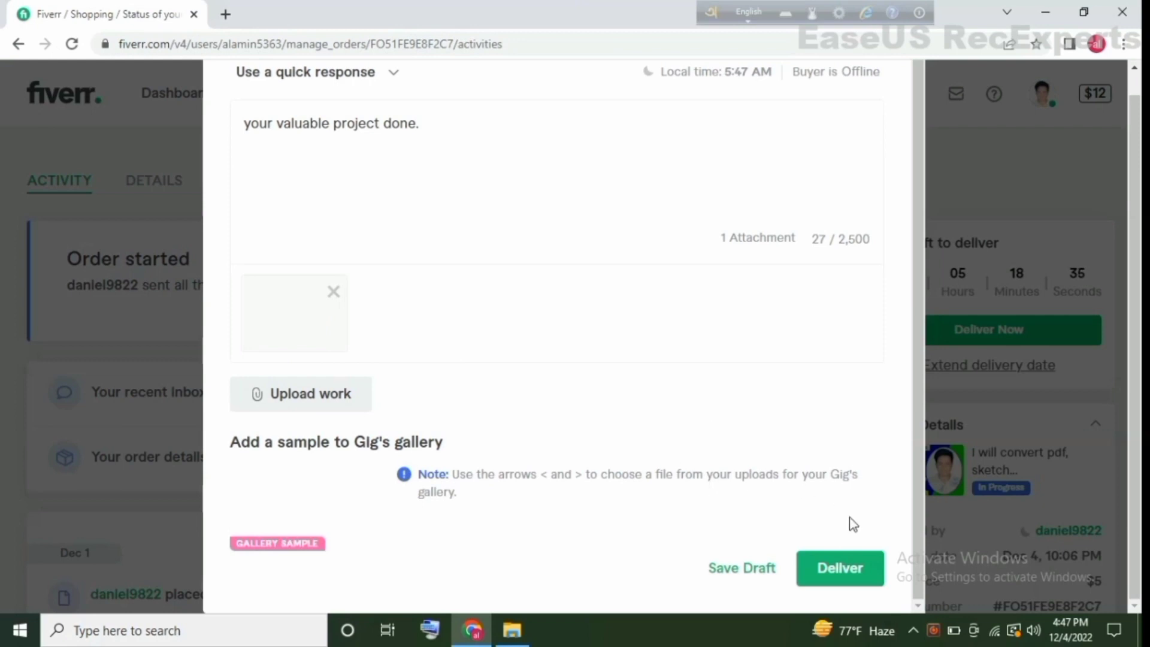
left_click(841, 570)
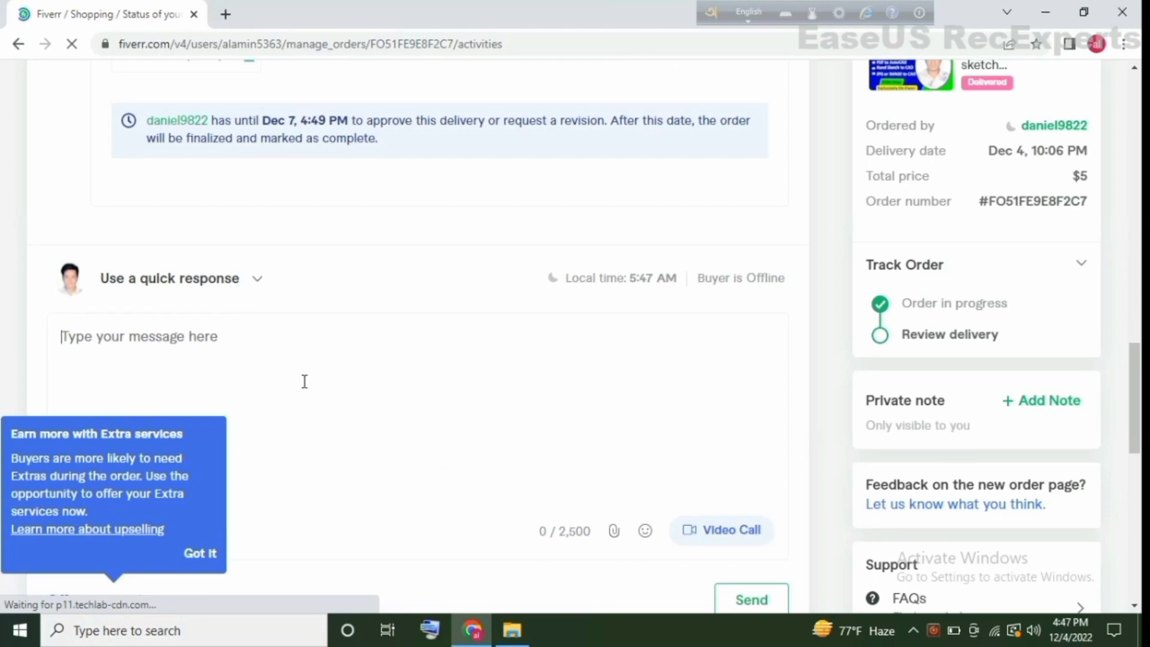
Reload the order activity page to see whether the buyer has accepted the delivery
scroll(298, 410, "up", 3)
scroll(293, 406, "up", 3)
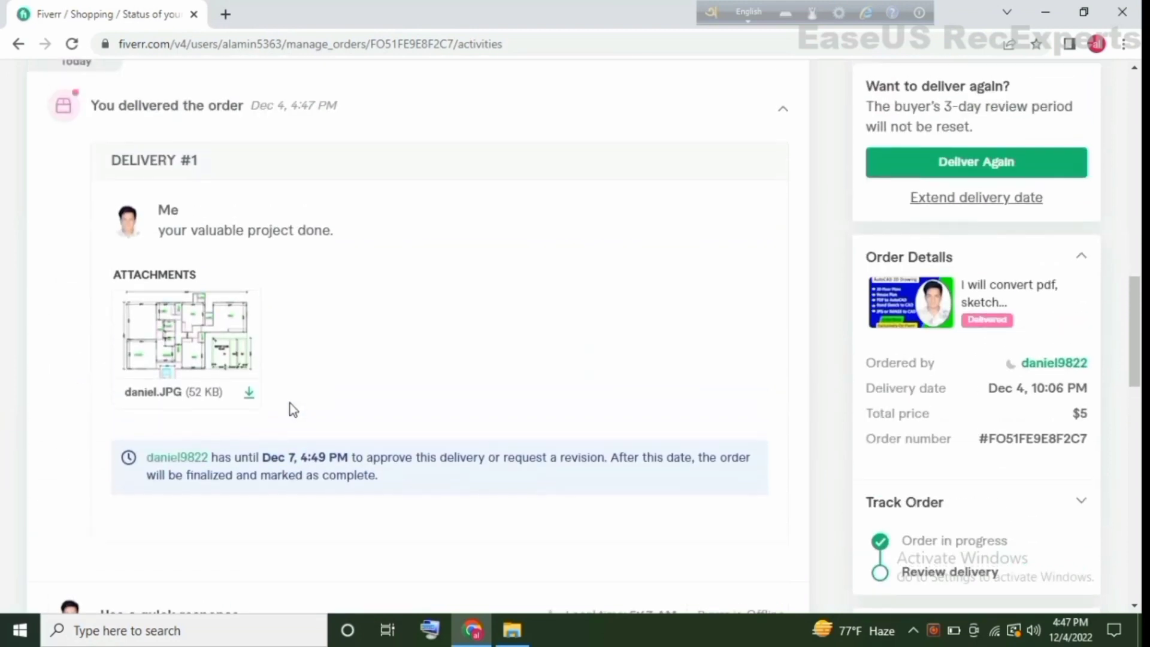
scroll(171, 303, "up", 3)
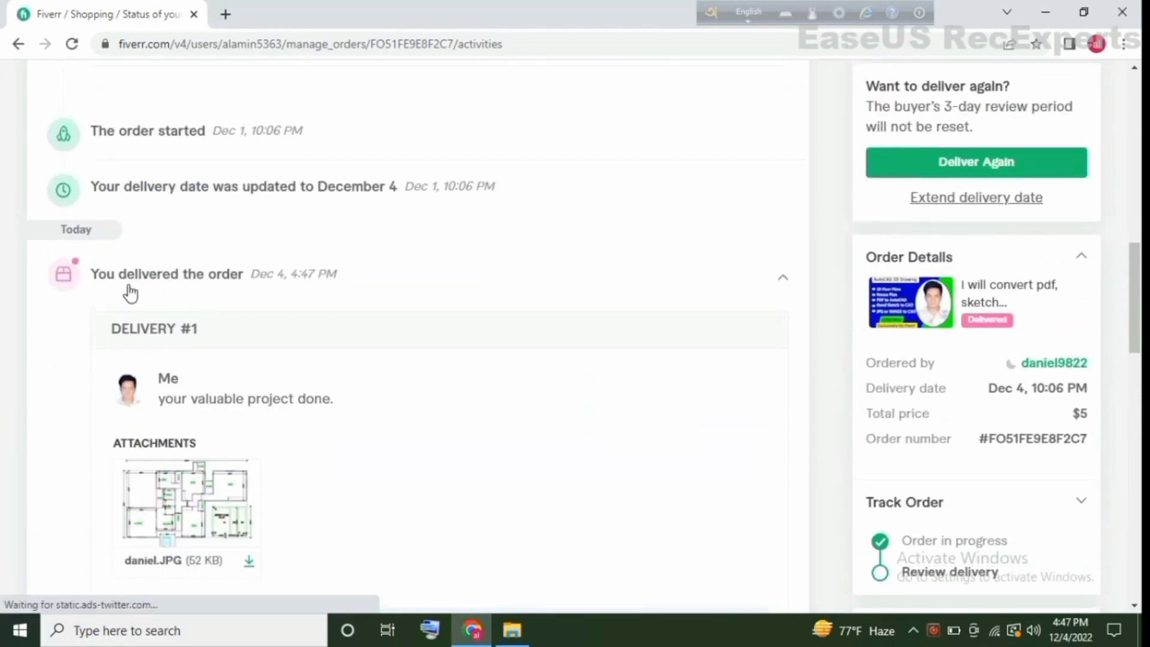
scroll(270, 318, "up", 5)
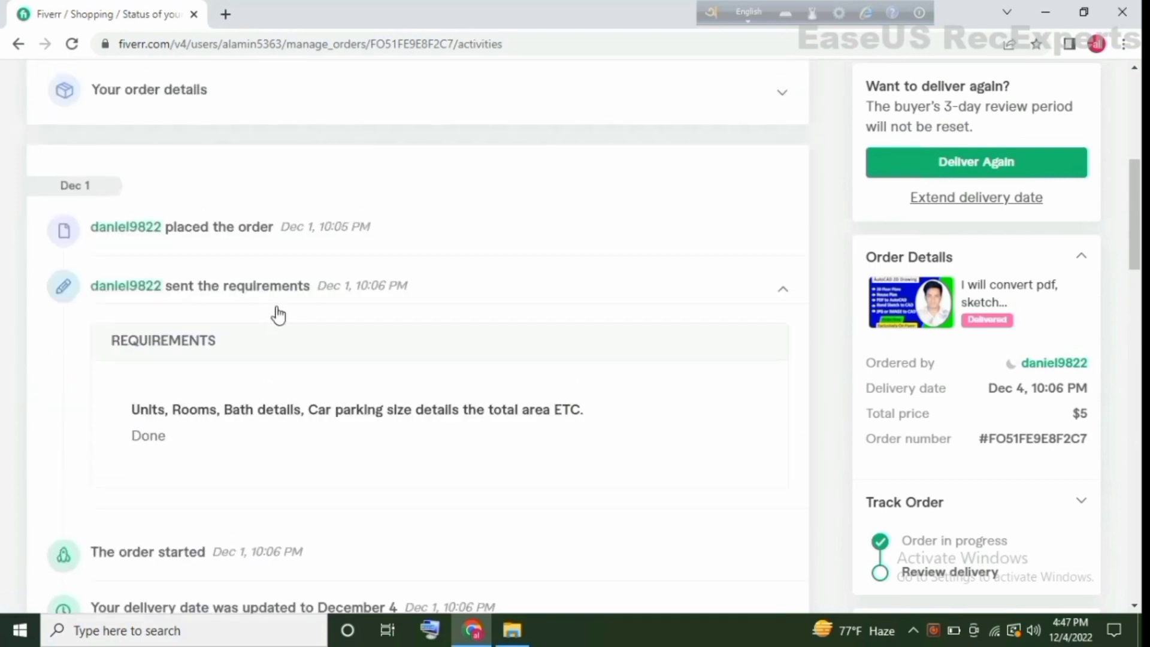
scroll(277, 316, "up", 3)
scroll(397, 323, "up", 3)
scroll(503, 403, "up", 2)
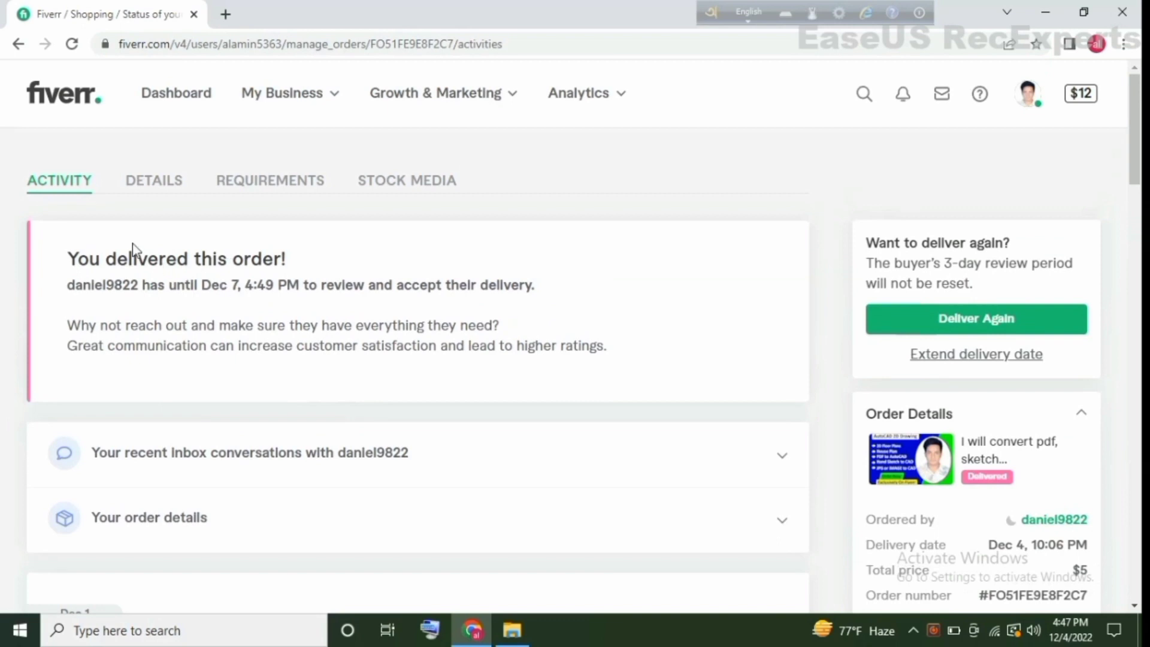
left_click_drag(66, 259, 288, 269)
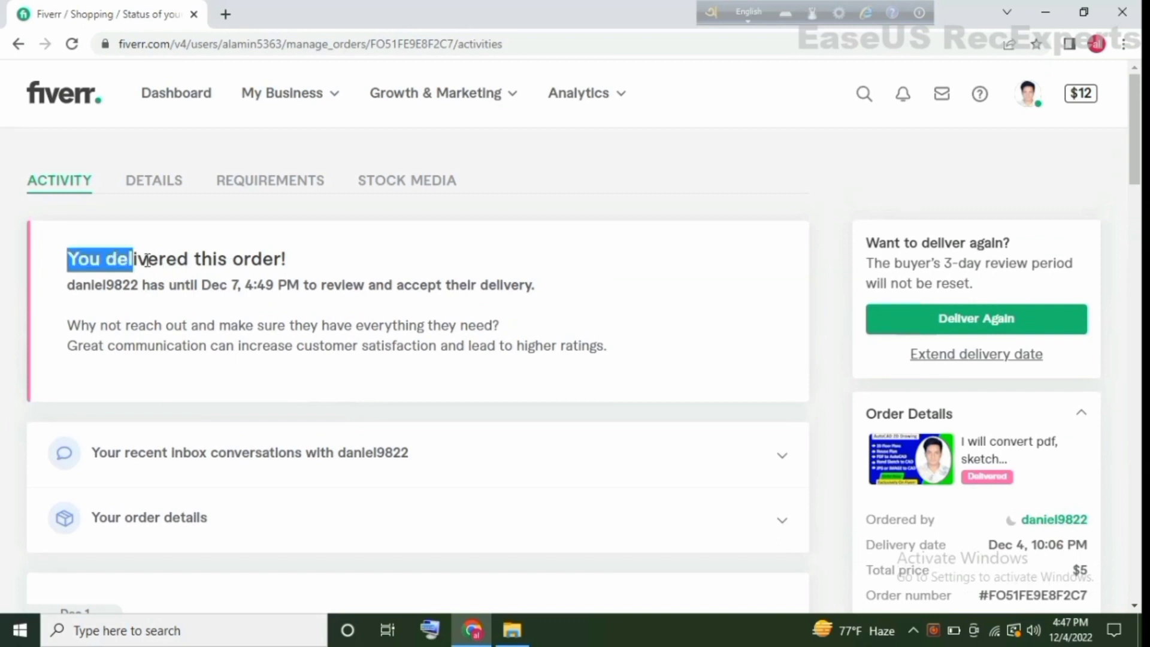
left_click(325, 271)
left_click(73, 43)
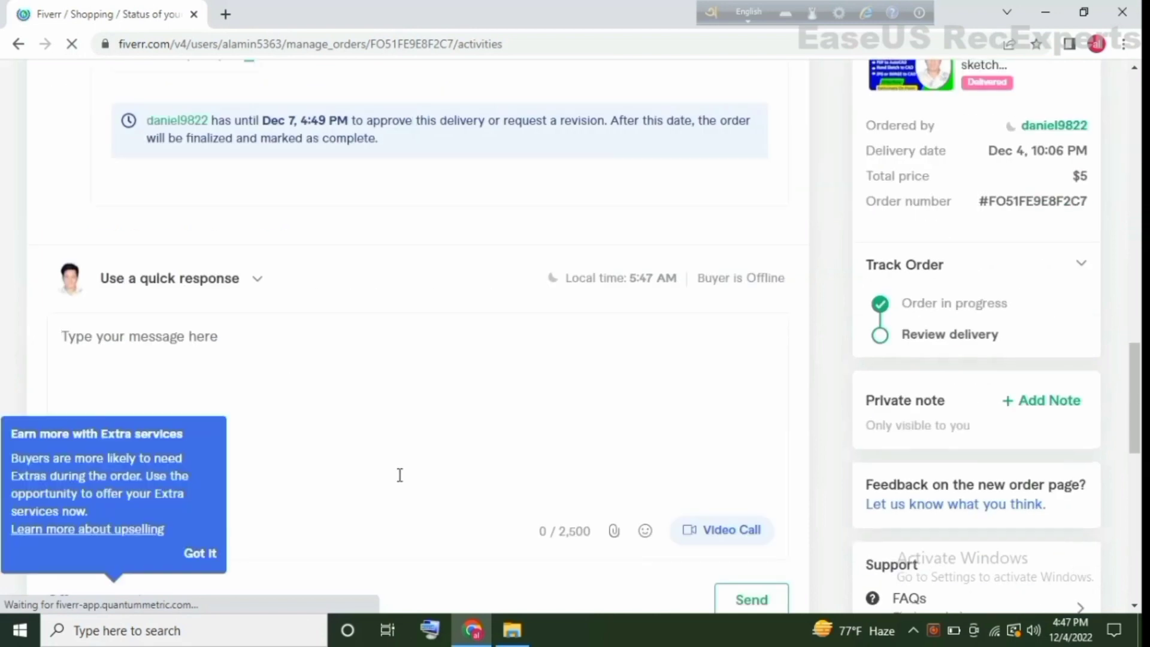
Reload again until the order shows Completed with $4 earned
scroll(401, 475, "up", 2)
scroll(398, 474, "up", 1)
scroll(395, 475, "up", 3)
scroll(394, 473, "up", 1)
scroll(393, 472, "up", 3)
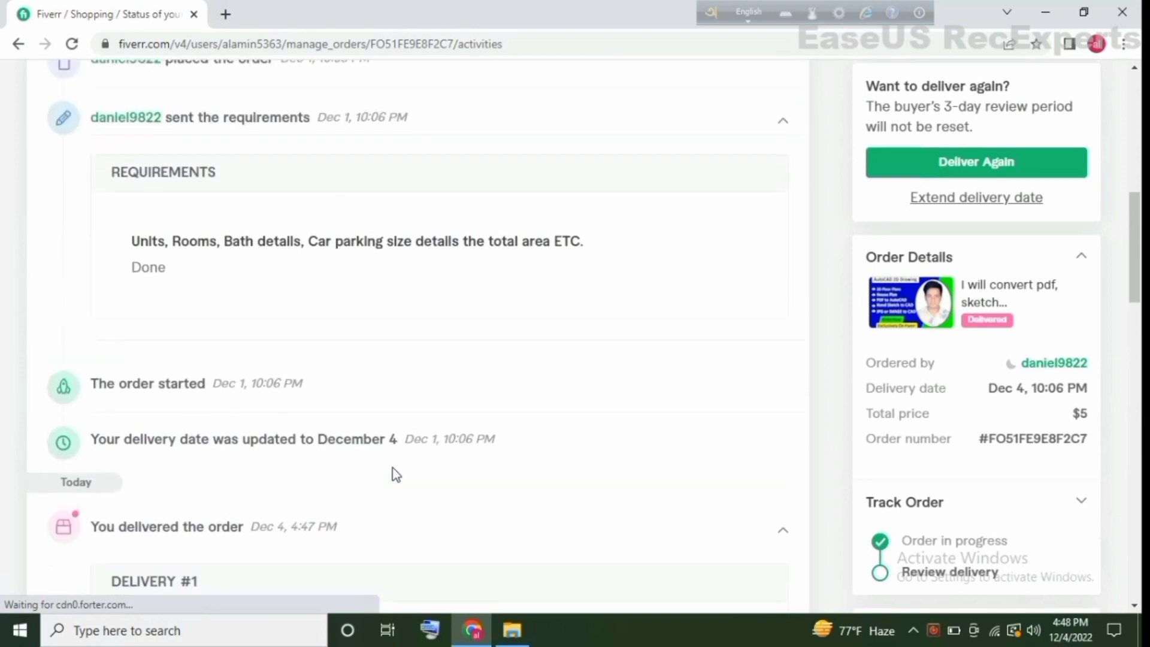
scroll(383, 468, "up", 3)
scroll(371, 461, "up", 3)
scroll(369, 458, "up", 4)
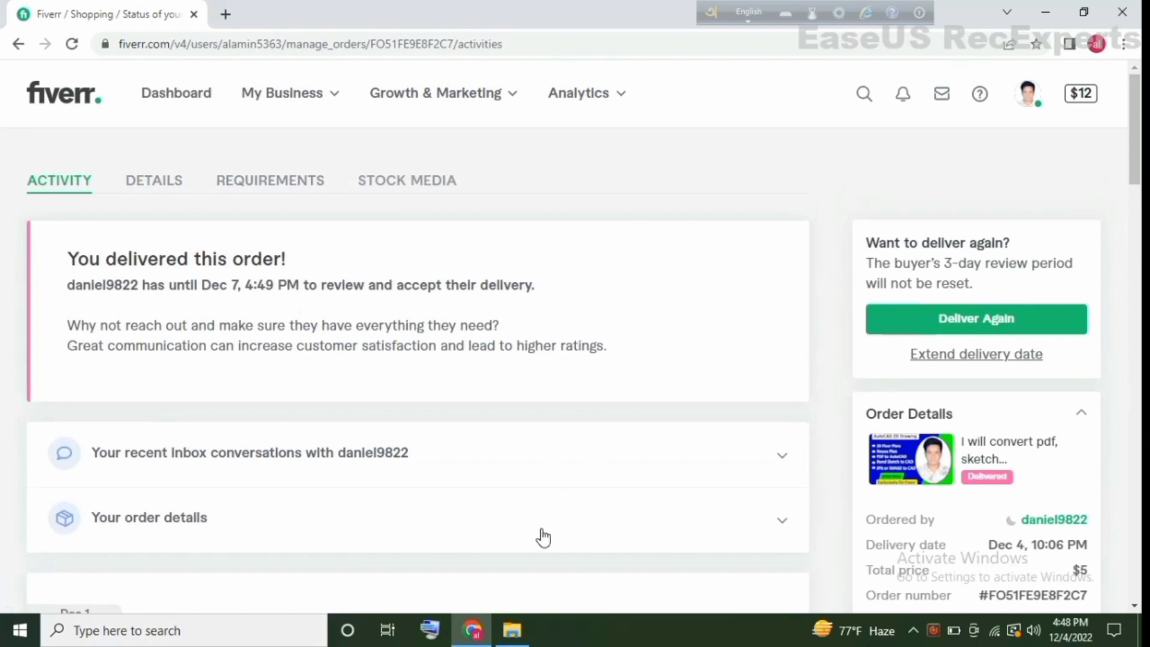
left_click_drag(67, 259, 274, 268)
left_click(270, 234)
left_click(73, 43)
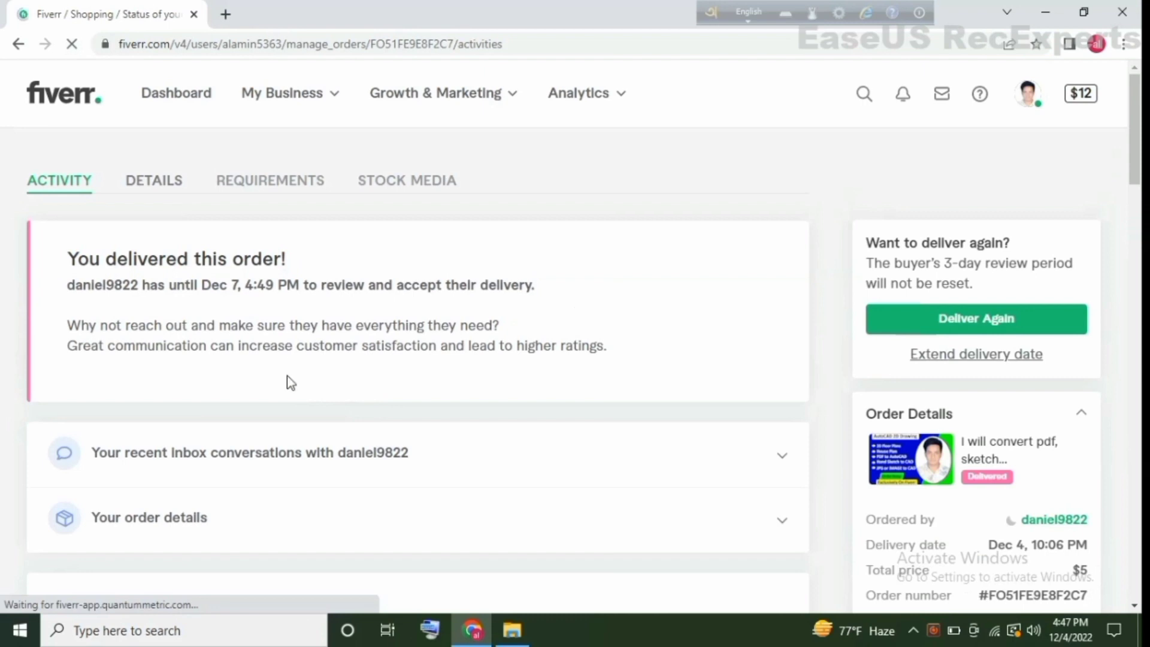
scroll(286, 376, "down", 5)
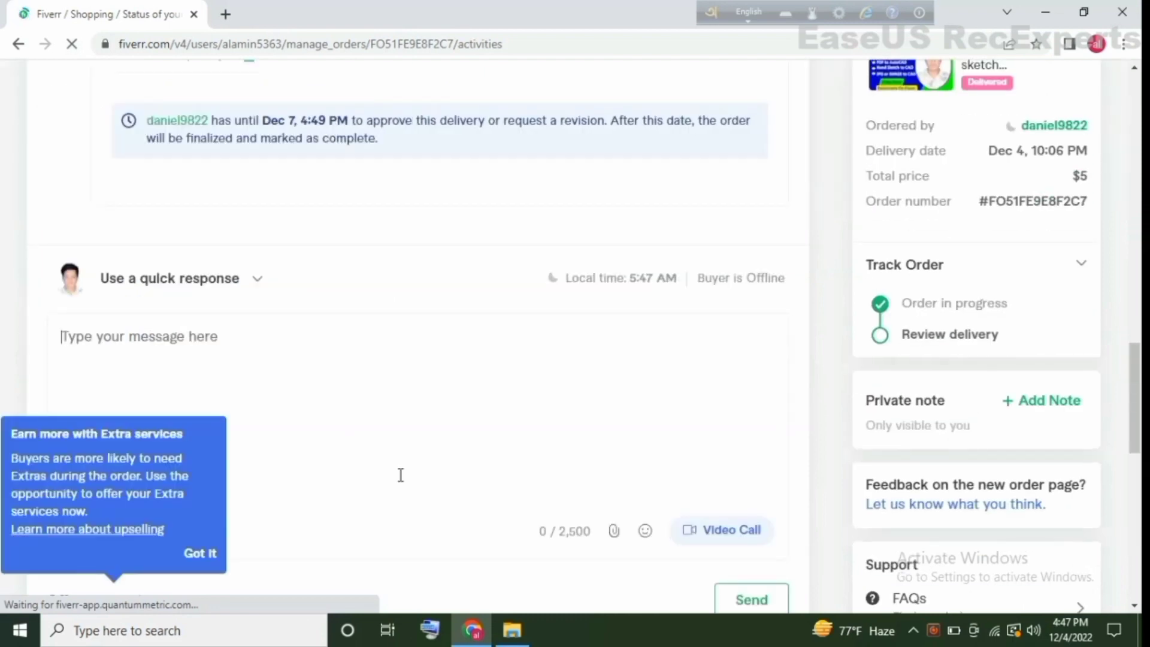
scroll(398, 474, "up", 2)
scroll(396, 475, "up", 2)
scroll(397, 474, "up", 1)
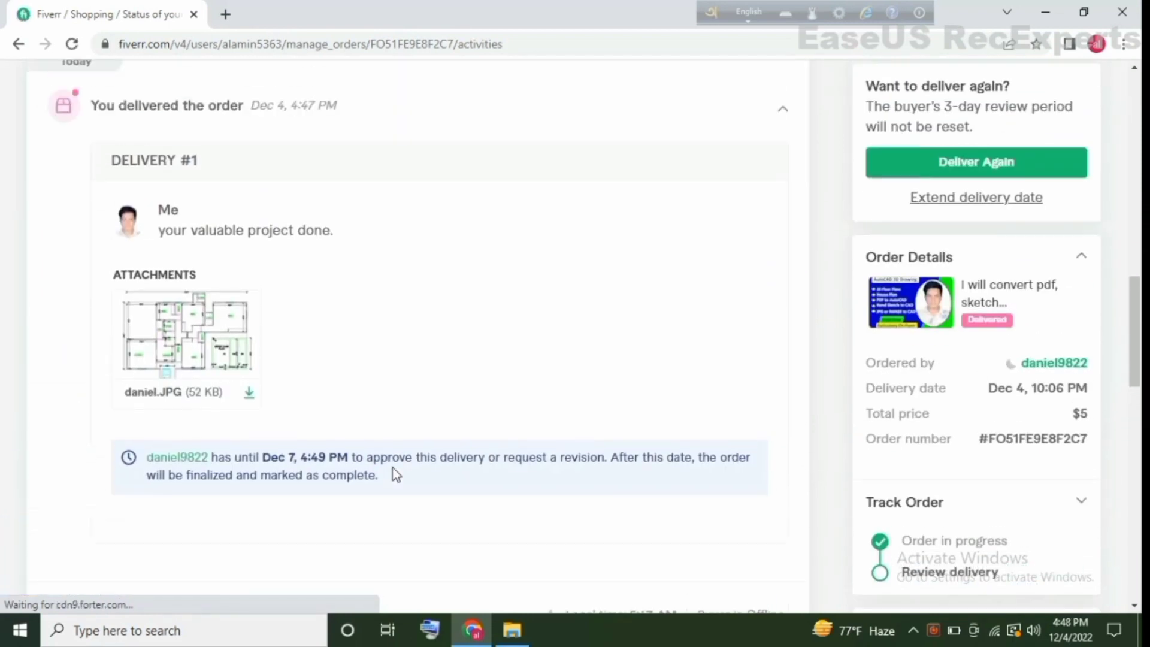
scroll(396, 475, "up", 2)
scroll(396, 474, "up", 4)
scroll(393, 472, "up", 3)
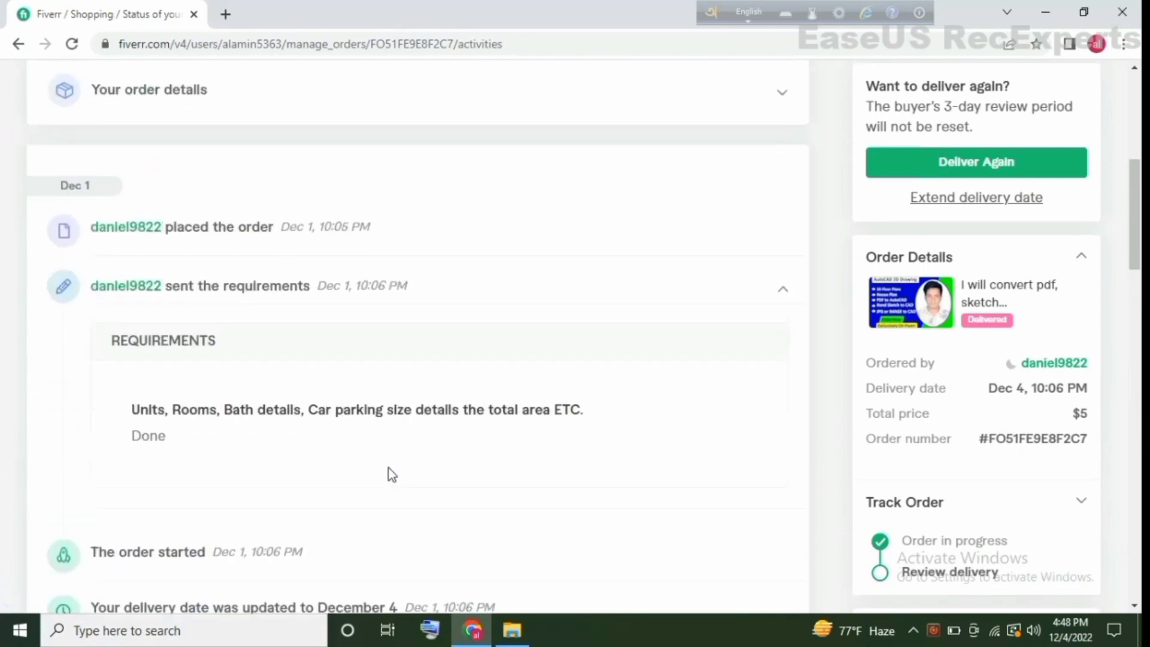
scroll(362, 450, "up", 3)
scroll(365, 455, "up", 4)
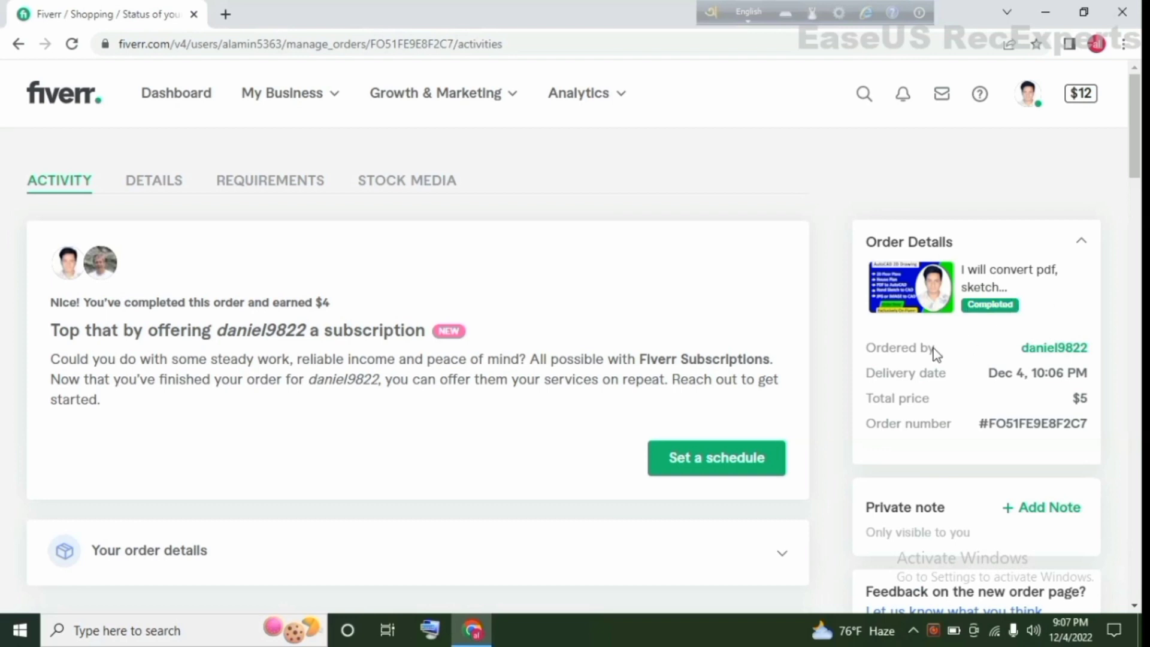
Scroll past Delivery #1 to the 'Review your experience with this buyer' form
scroll(375, 455, "down", 4)
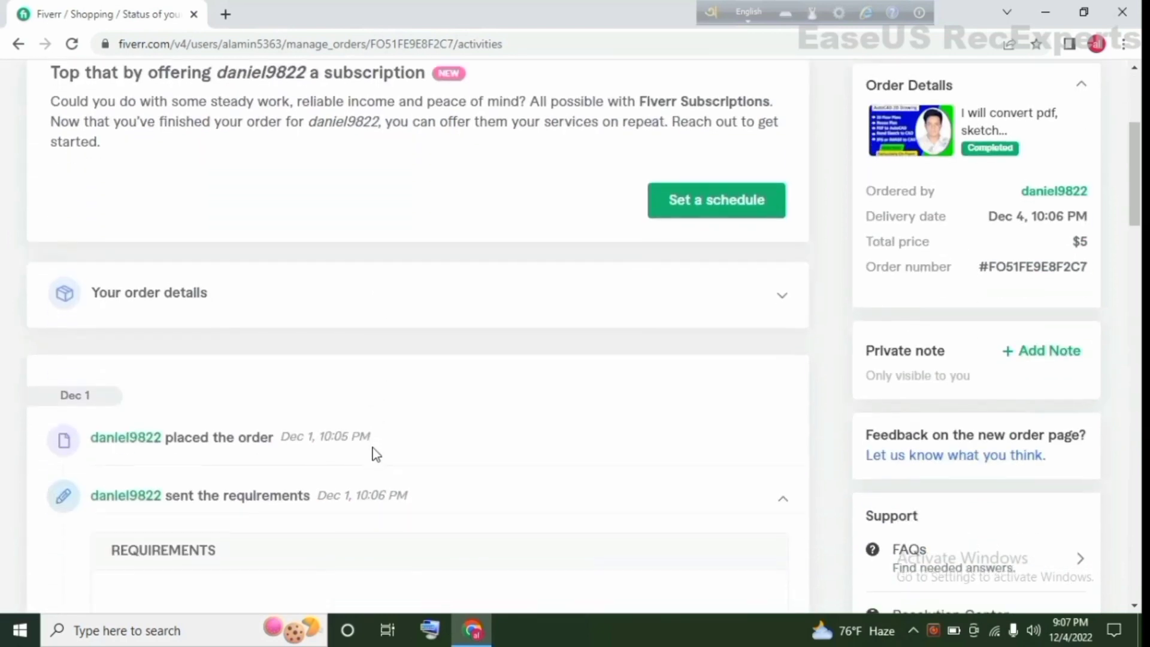
scroll(380, 456, "down", 1)
scroll(381, 456, "down", 3)
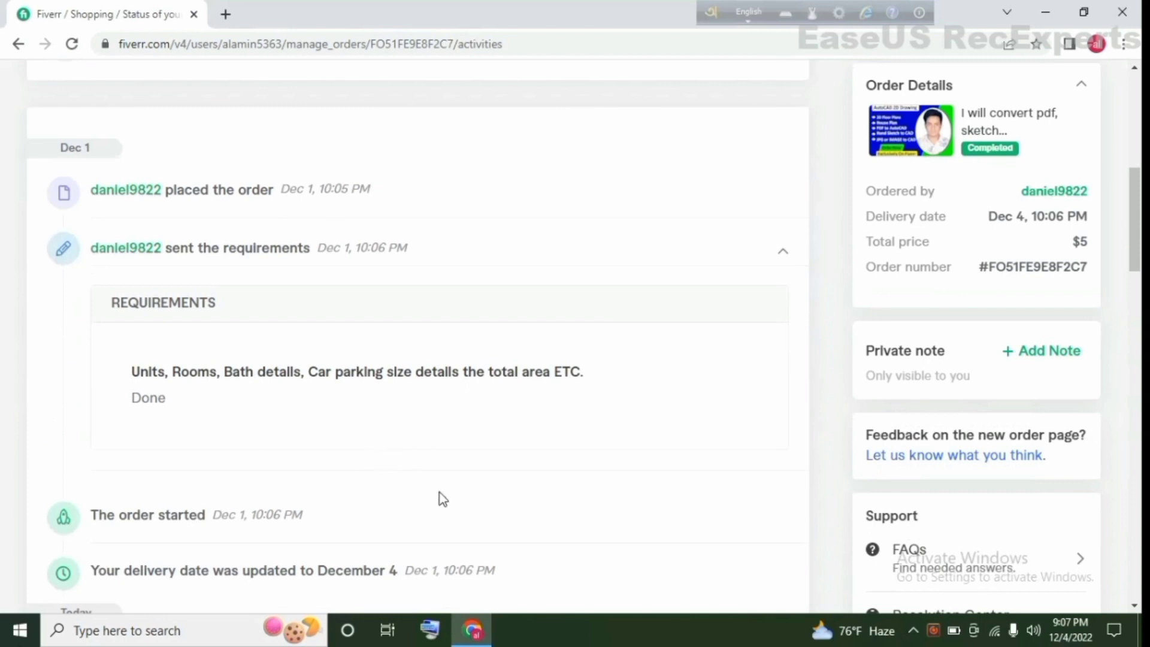
scroll(439, 492, "down", 4)
scroll(439, 492, "down", 3)
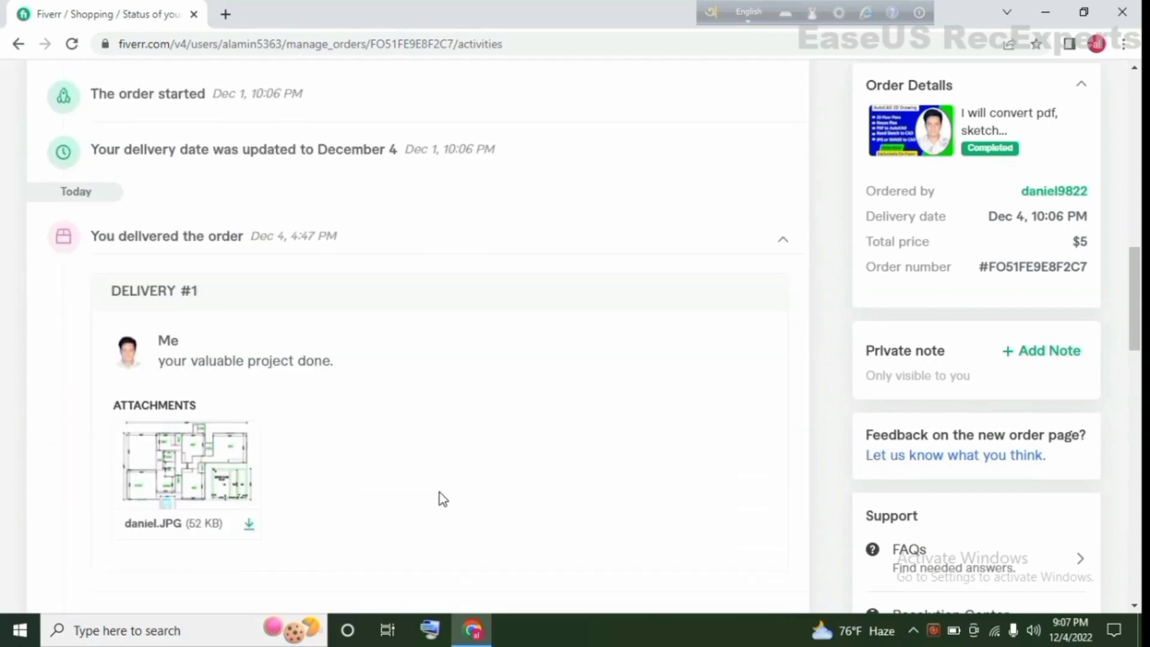
scroll(439, 492, "down", 4)
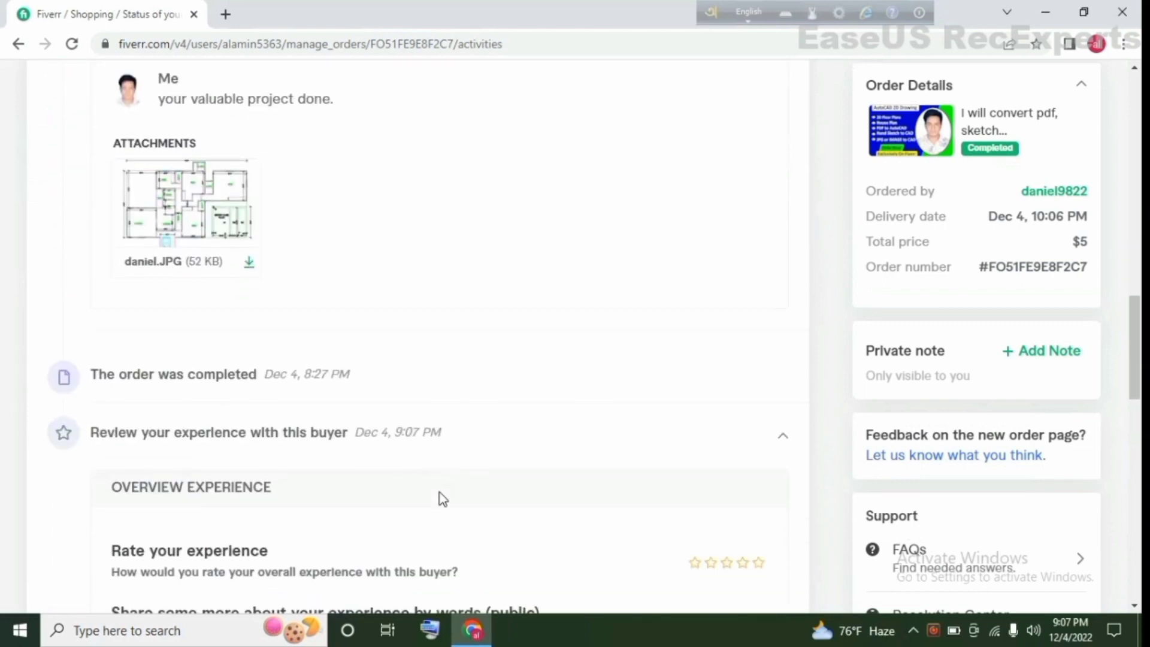
scroll(439, 492, "down", 4)
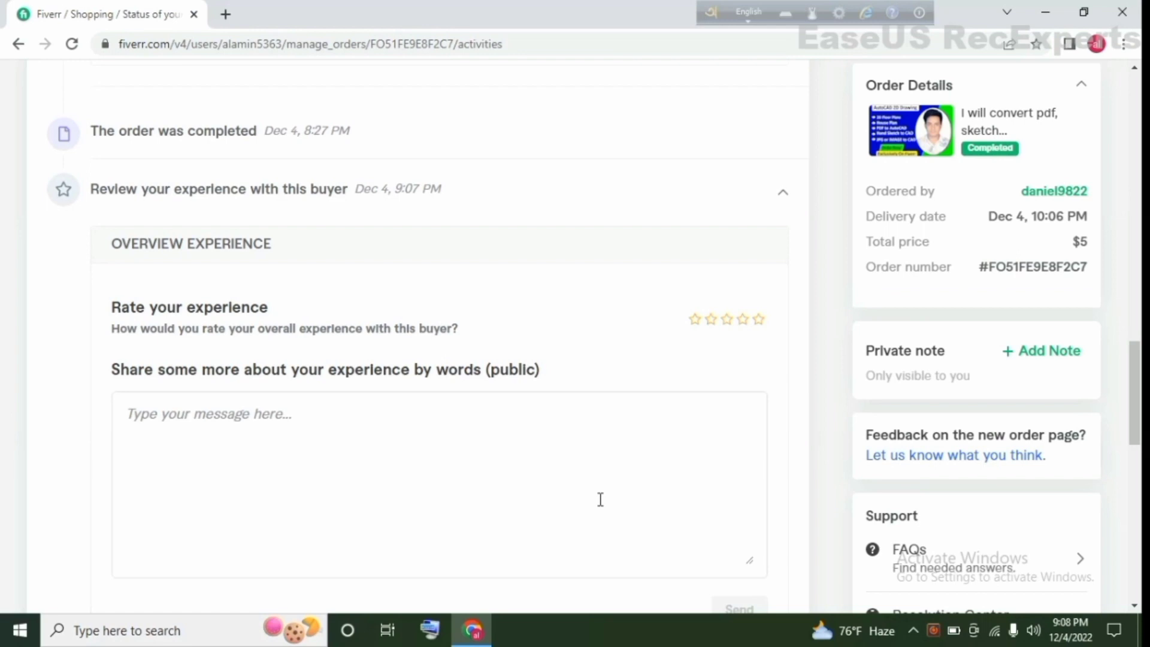
scroll(600, 499, "up", 3)
scroll(593, 494, "up", 2)
scroll(592, 493, "up", 3)
scroll(592, 492, "up", 3)
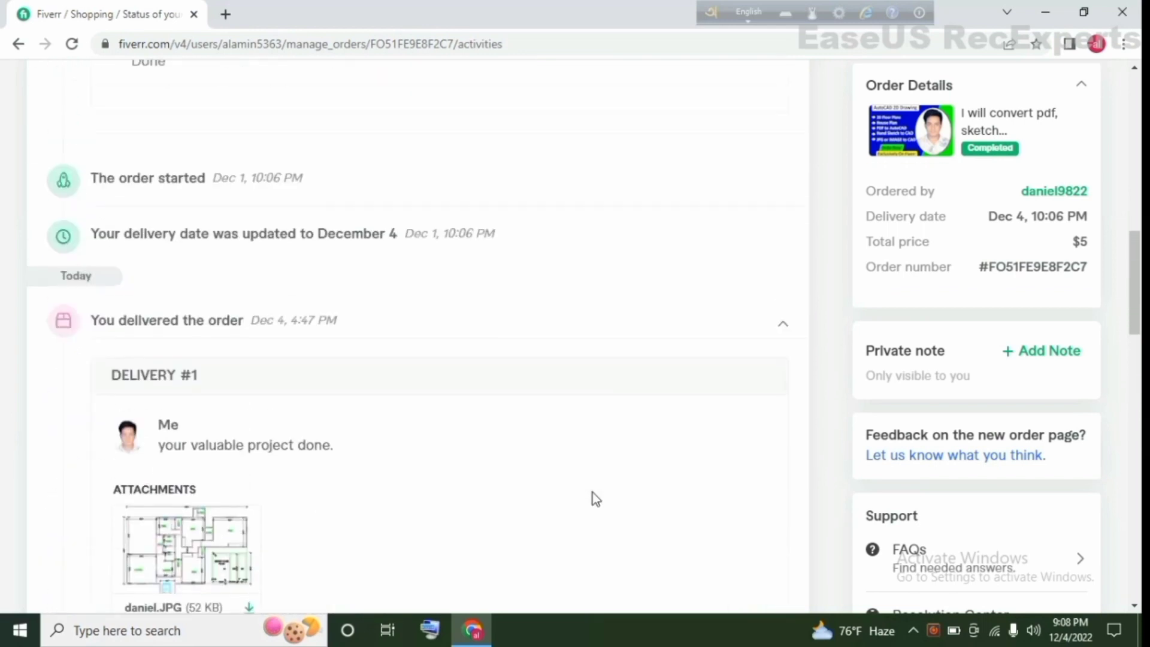
scroll(592, 492, "up", 3)
scroll(565, 529, "down", 4)
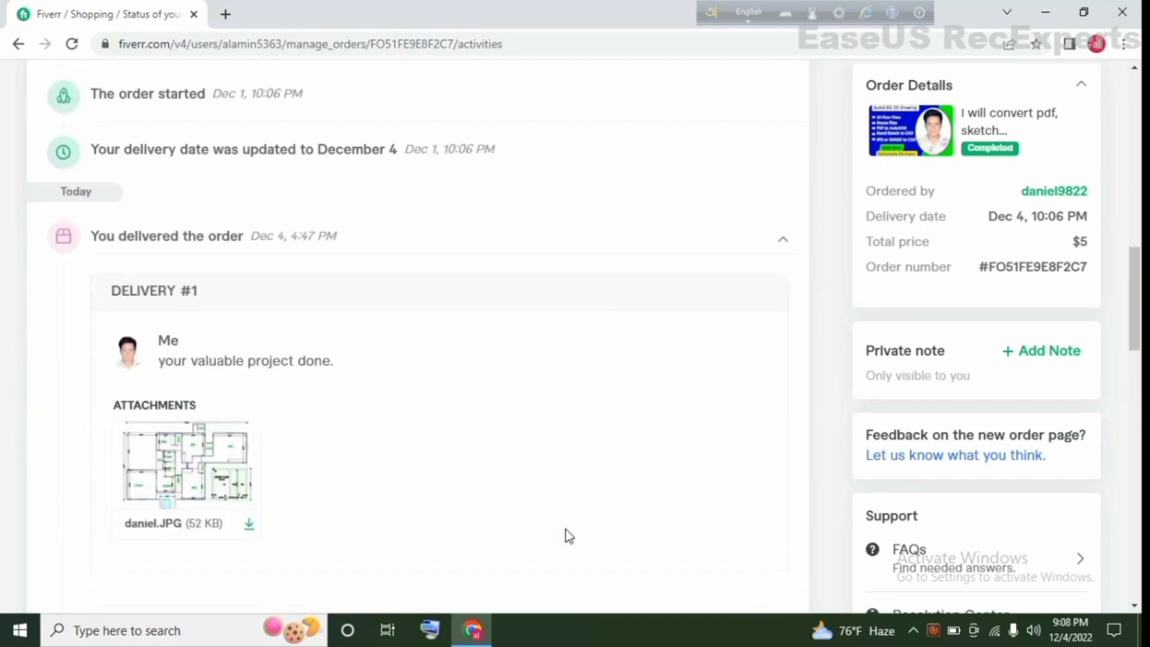
scroll(566, 529, "down", 4)
scroll(565, 529, "down", 4)
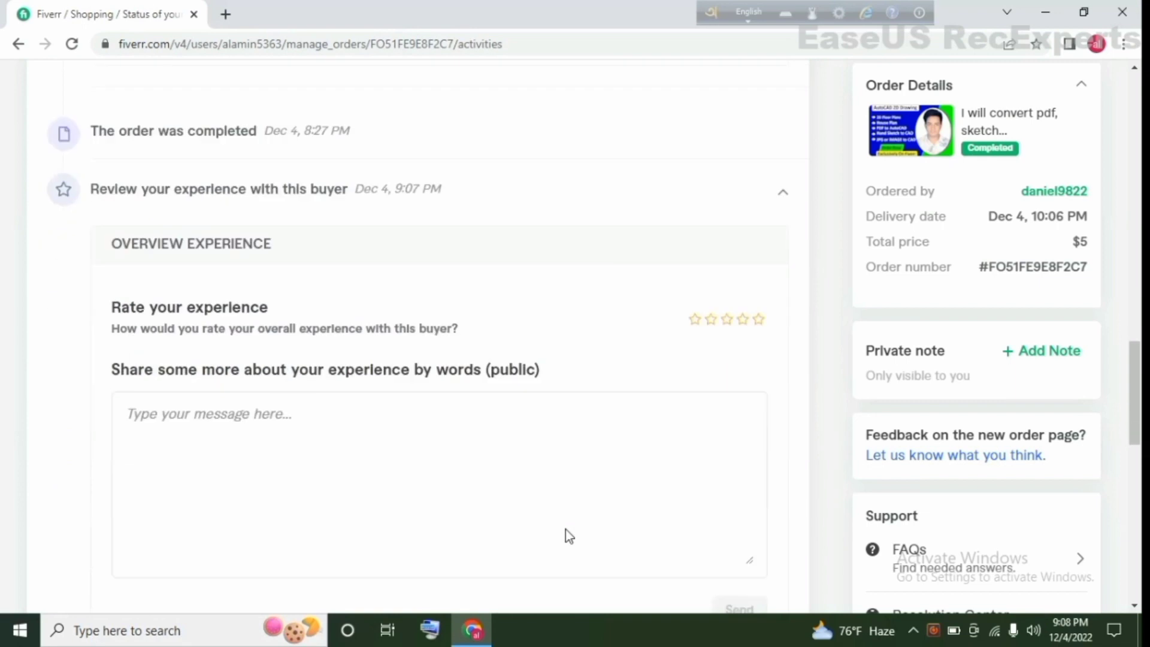
Rate the buyer five stars and write 'friendly buyer' in the public review box
left_click(759, 331)
left_click(378, 465)
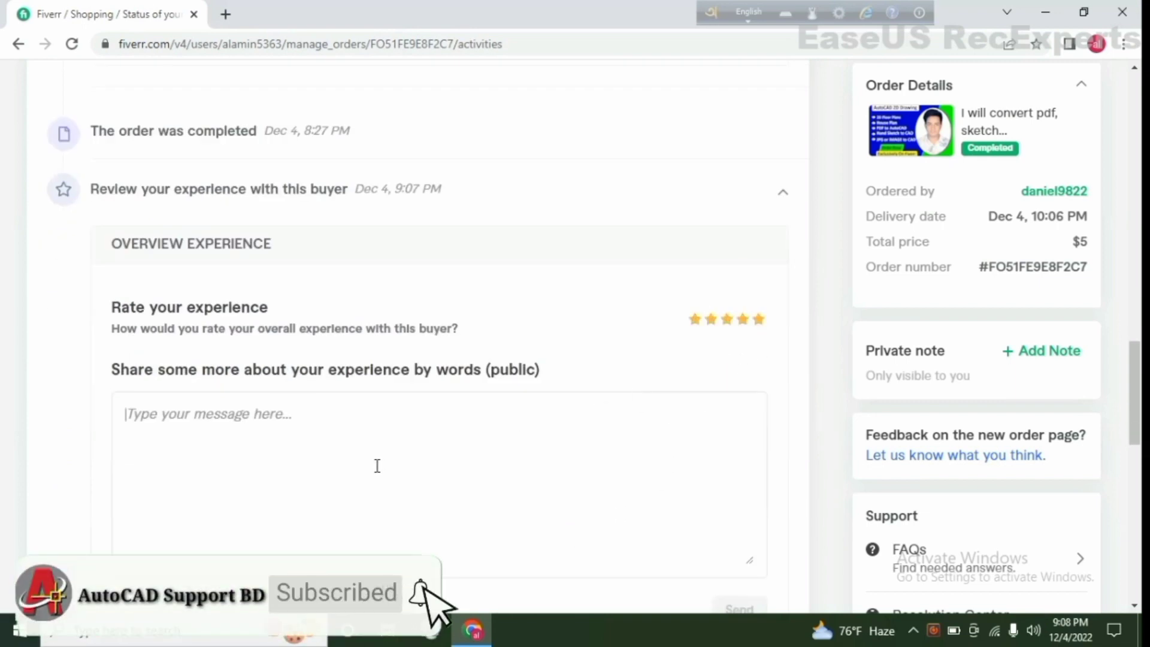
scroll(321, 473, "down", 1)
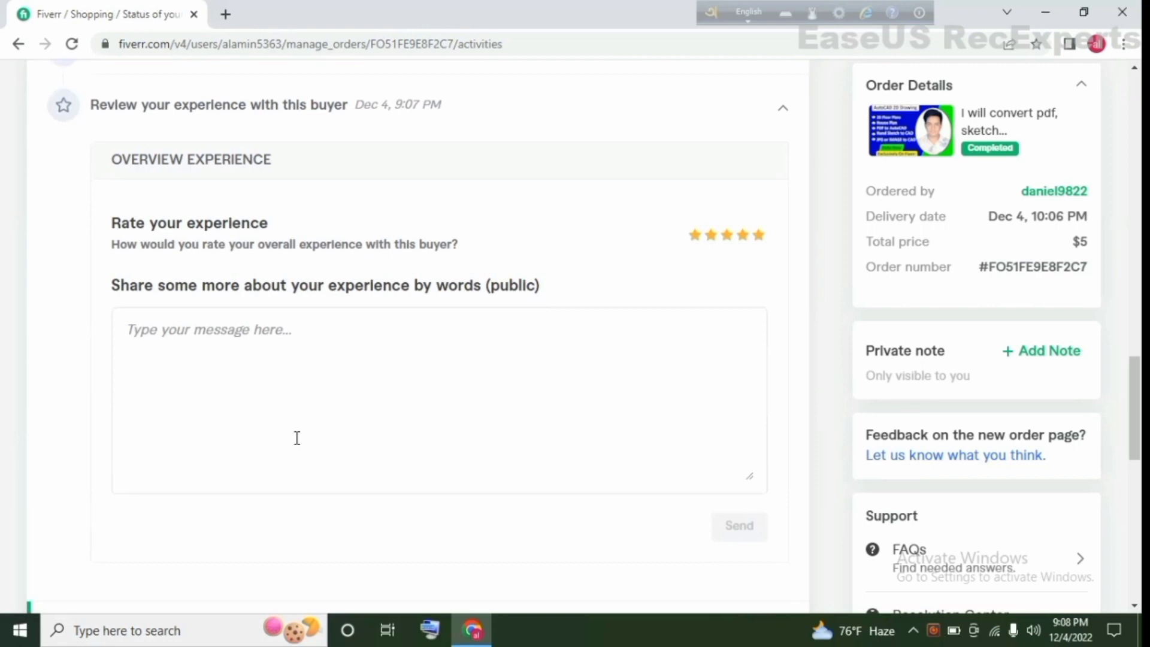
type("fri")
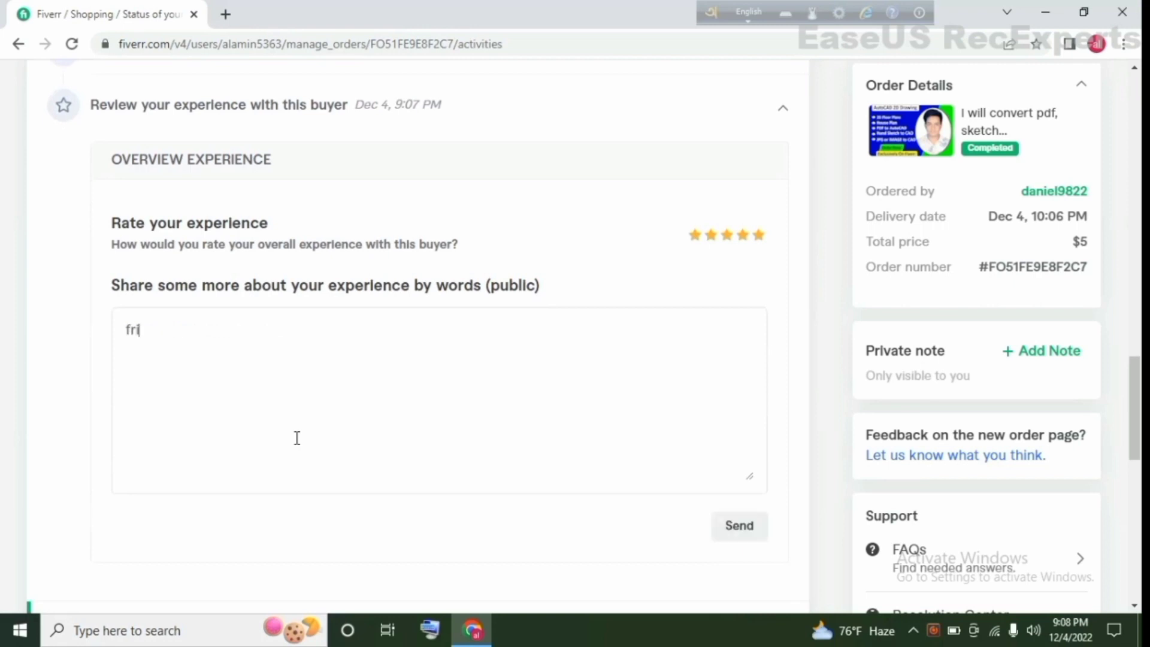
type("ends")
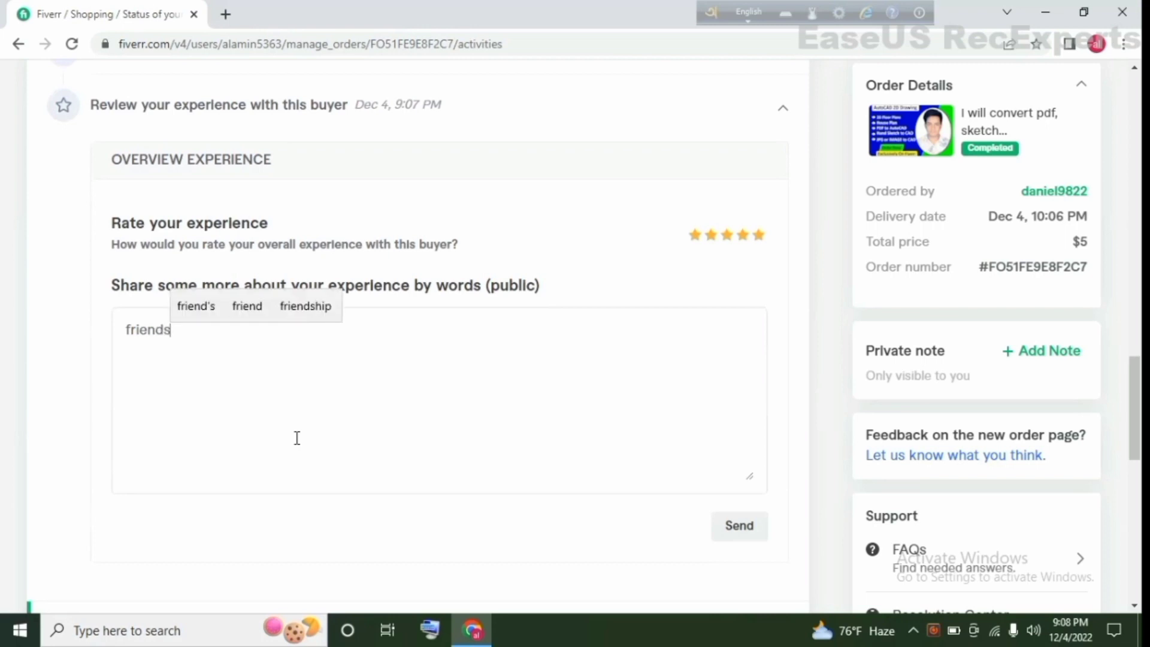
key("BackSpace")
type("ly")
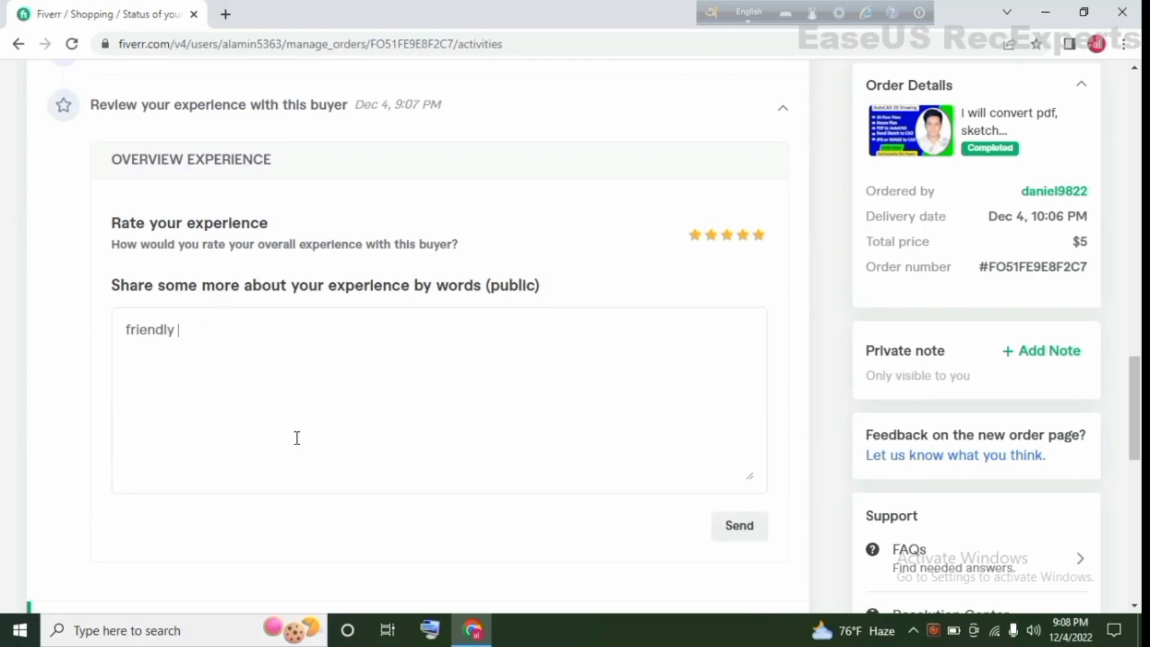
type("buyer")
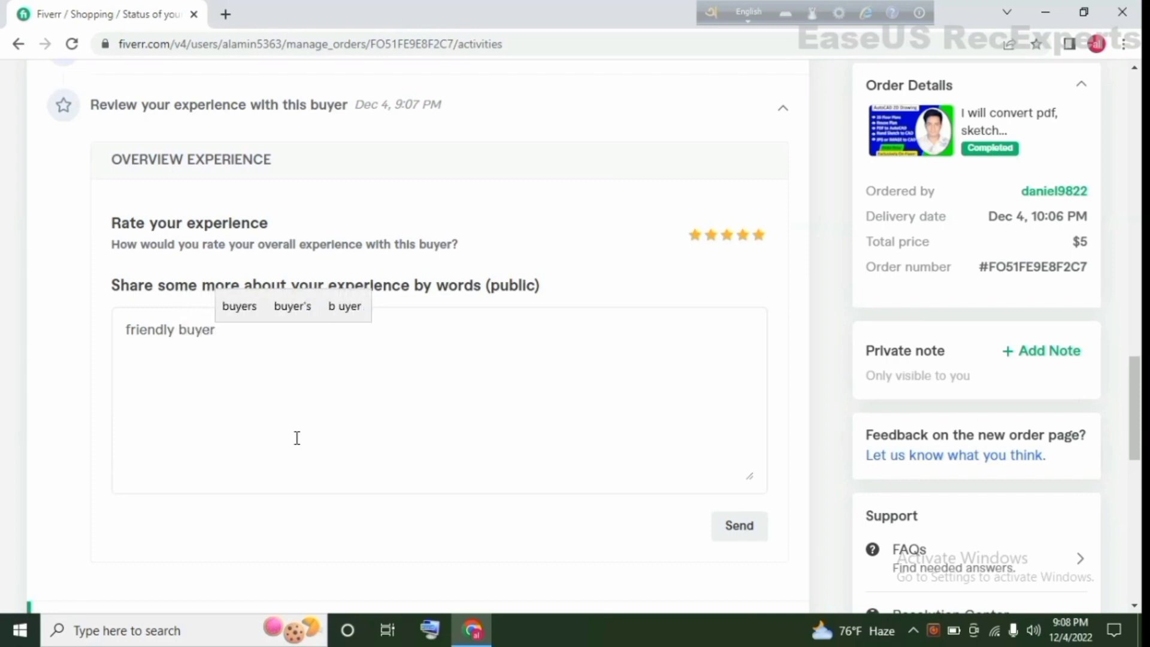
Copy the 'friendly buyer' text and send the review
scroll(383, 468, "down", 5)
scroll(624, 426, "up", 1)
scroll(403, 323, "up", 2)
scroll(299, 270, "up", 1)
left_click_drag(246, 272, 127, 248)
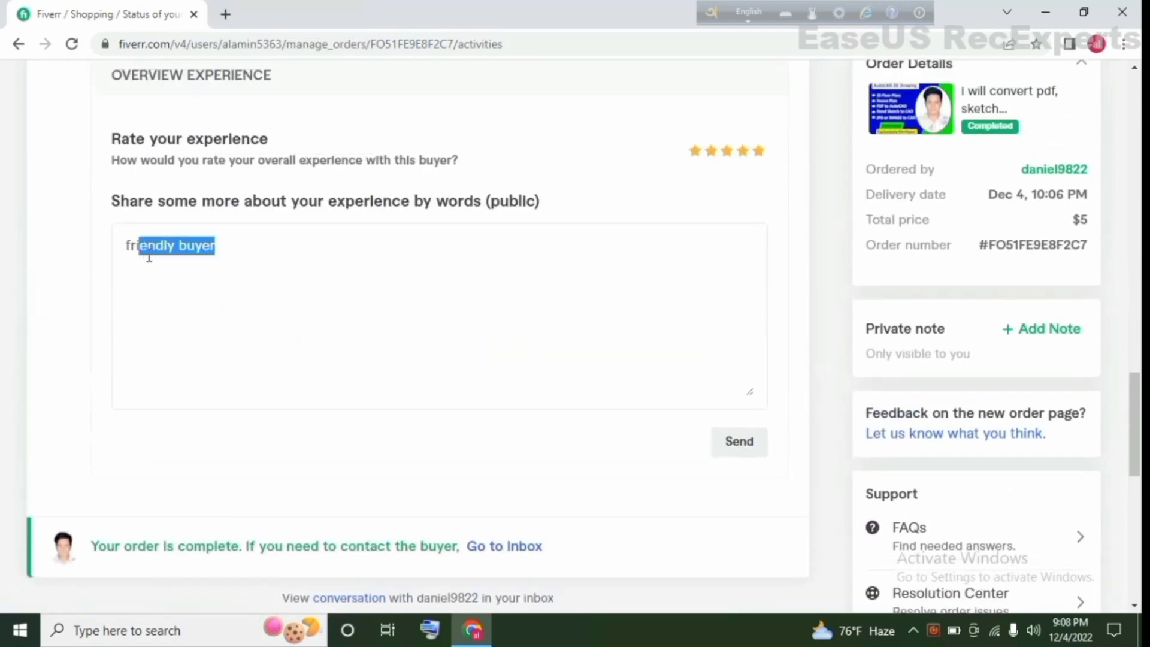
right_click(155, 241)
left_click(218, 302)
scroll(738, 455, "down", 3)
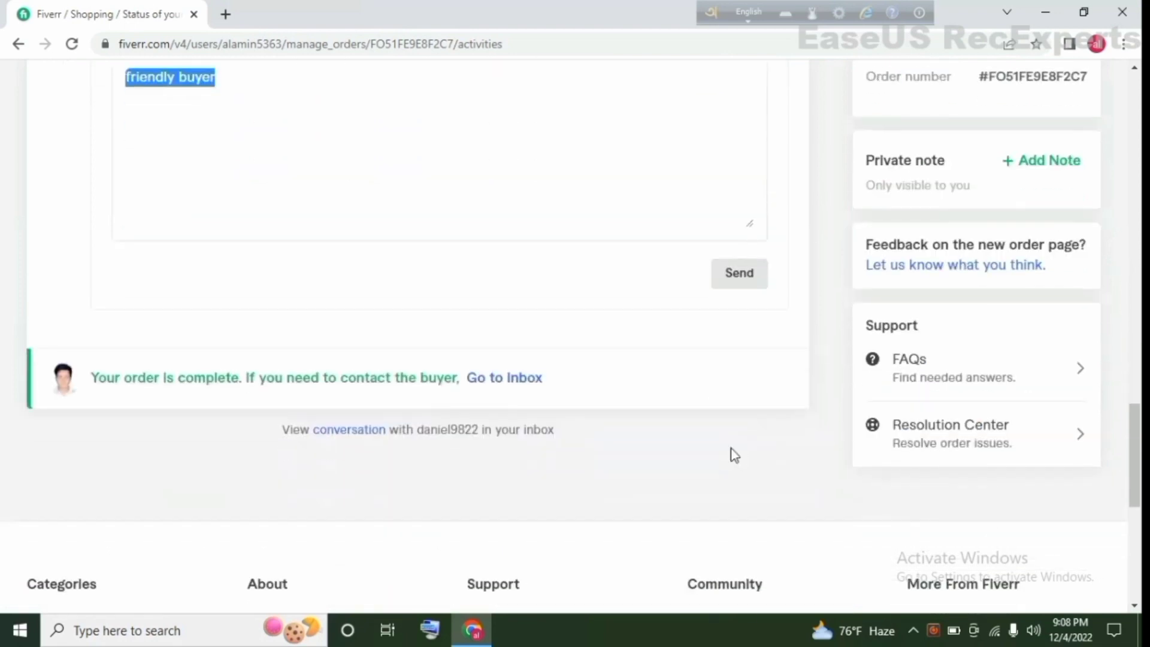
left_click(742, 287)
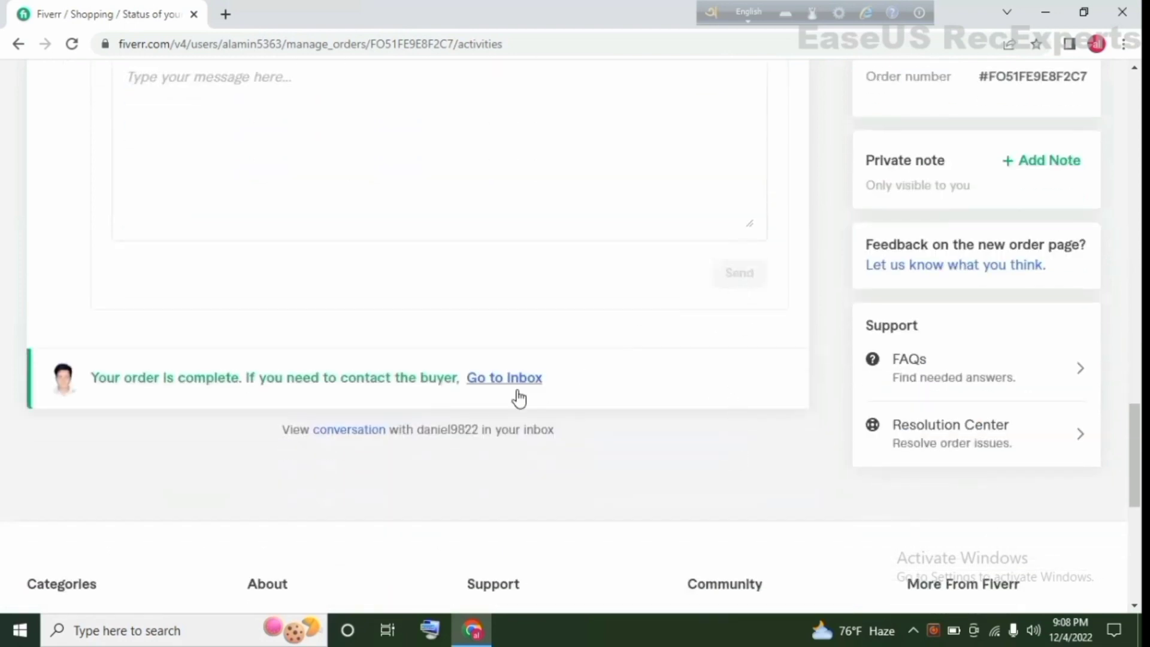
scroll(329, 411, "up", 3)
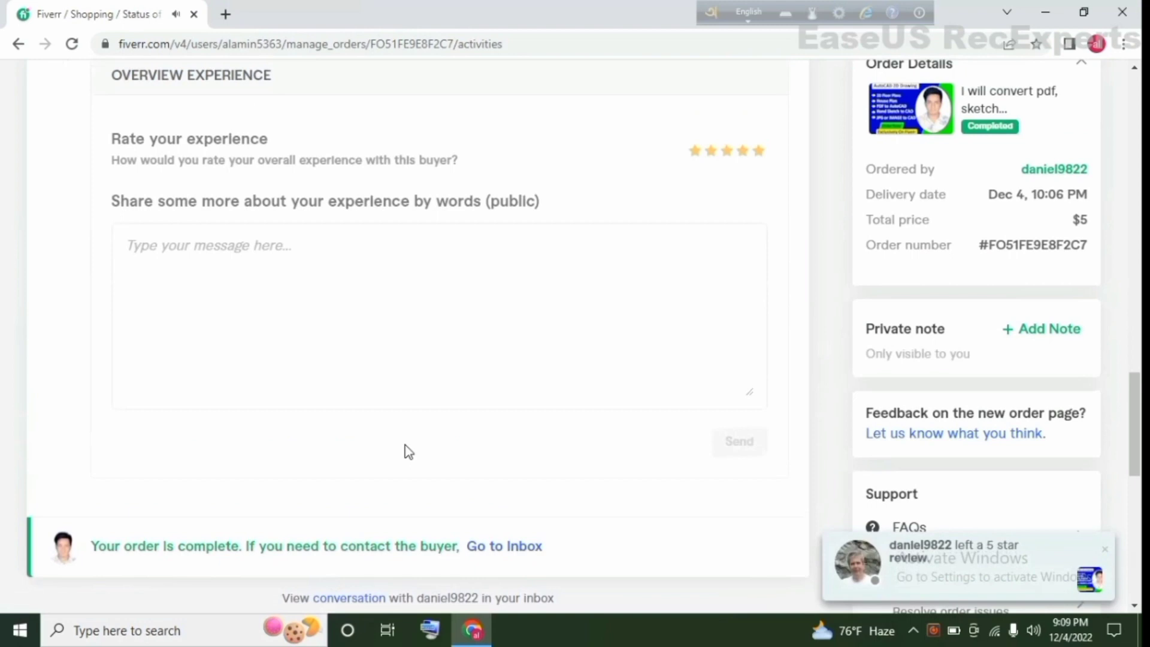
Open the 5-star review notification and read the buyer's 'Very quick. Drawing is great' review
left_click(952, 584)
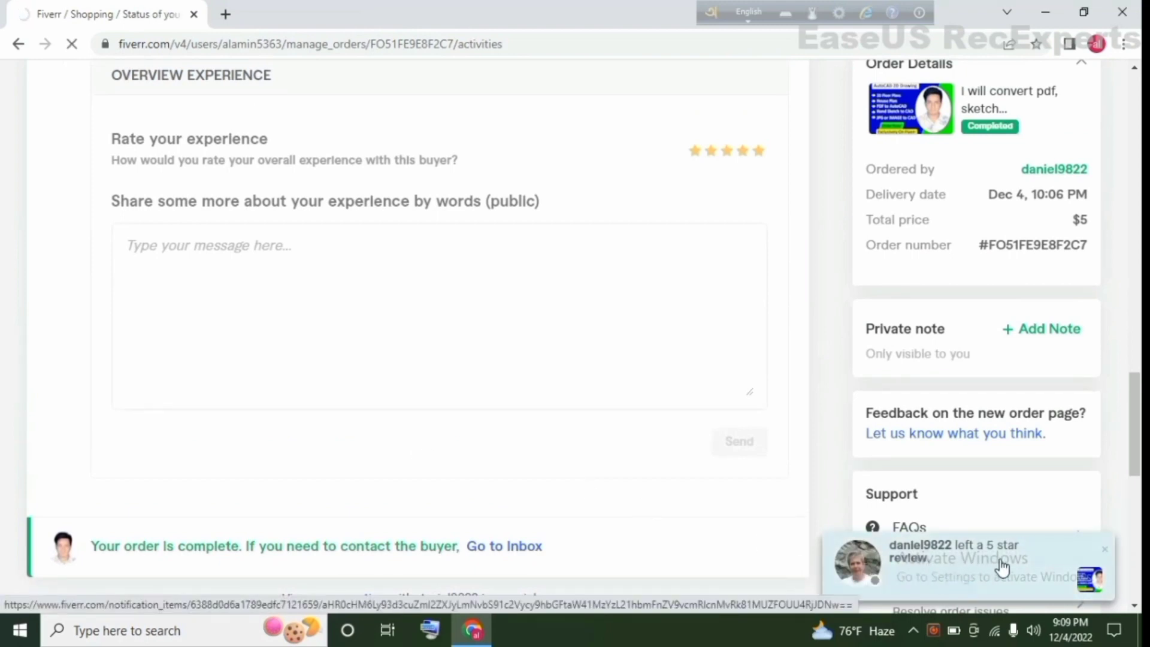
scroll(659, 503, "up", 2)
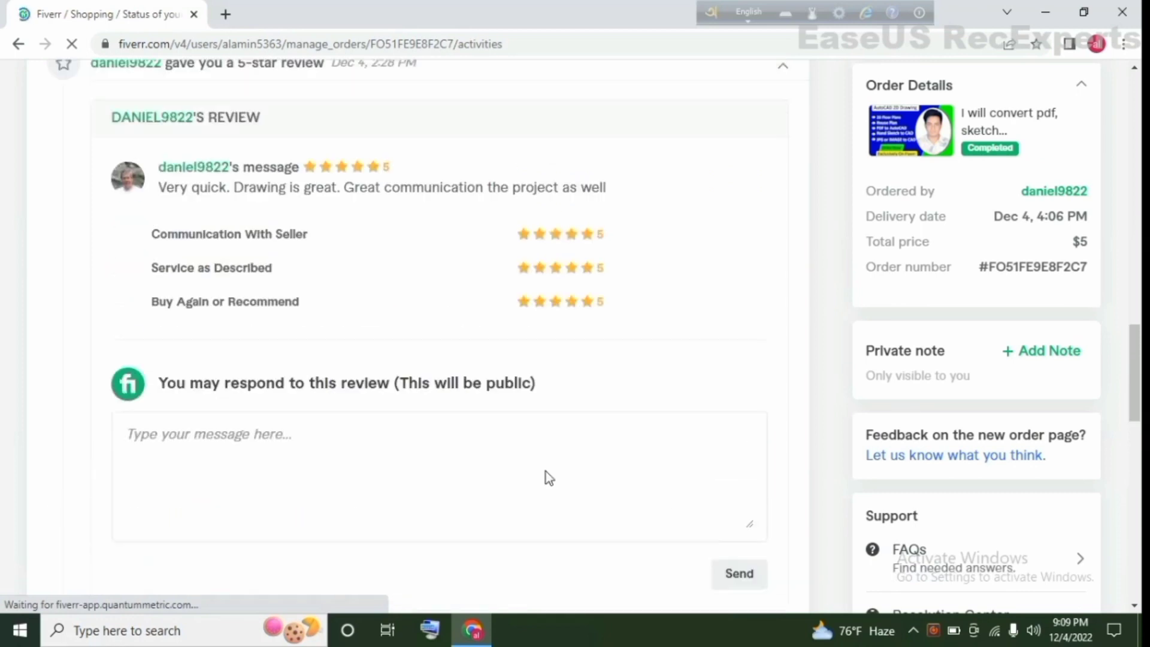
scroll(545, 472, "up", 1)
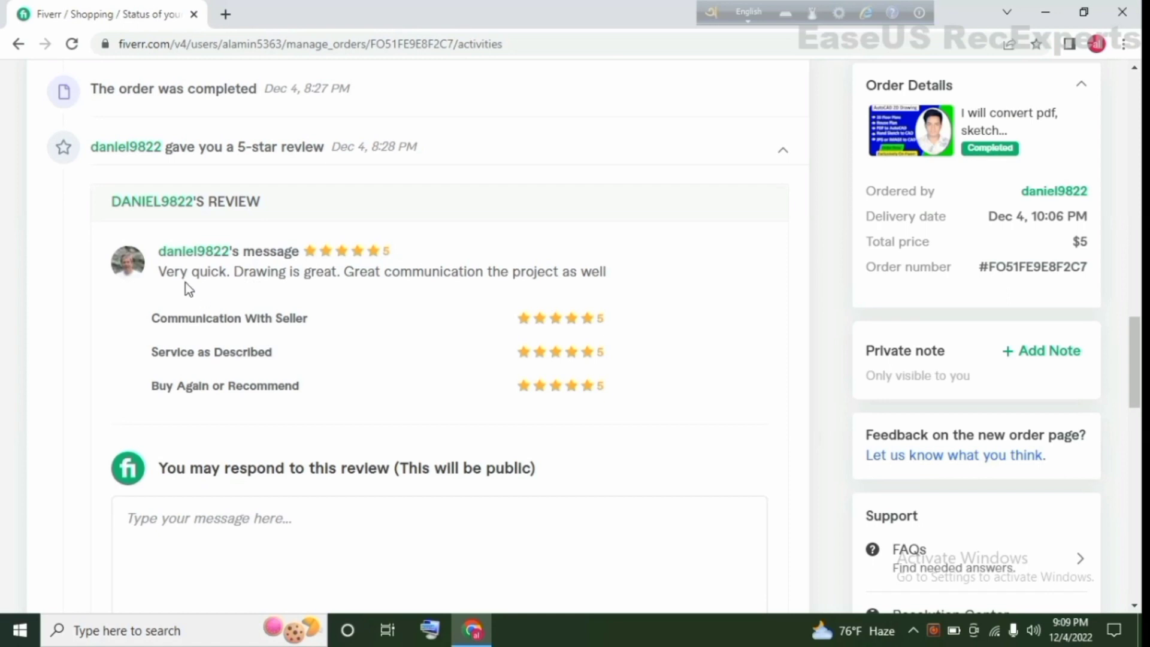
left_click_drag(167, 278, 233, 283)
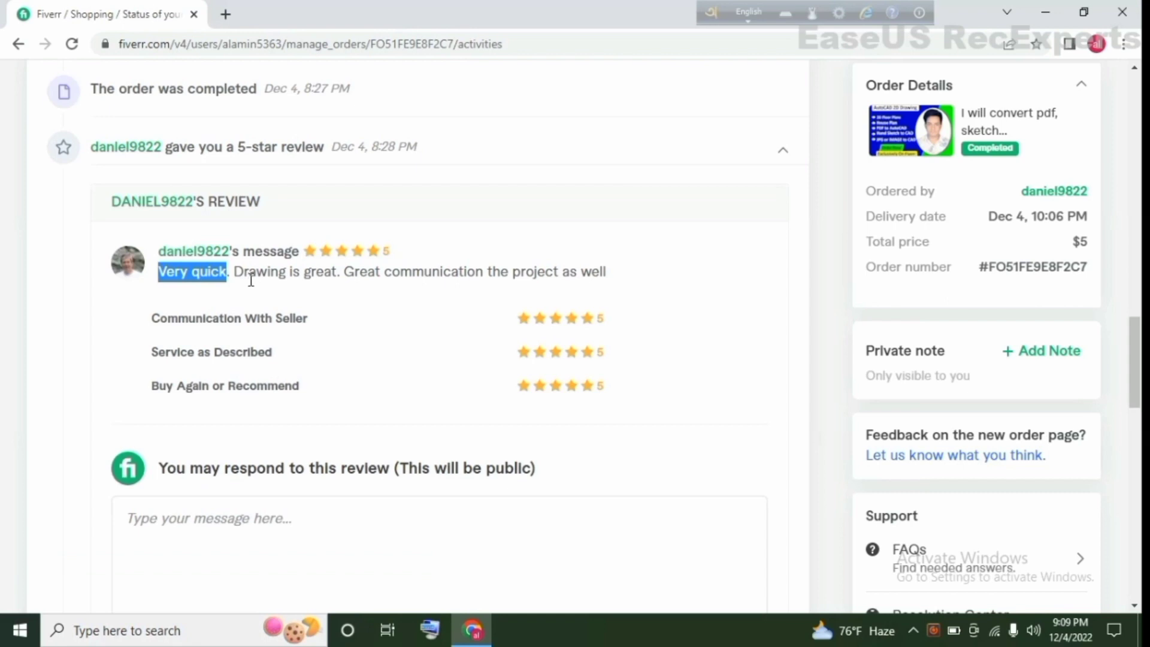
left_click_drag(244, 279, 337, 282)
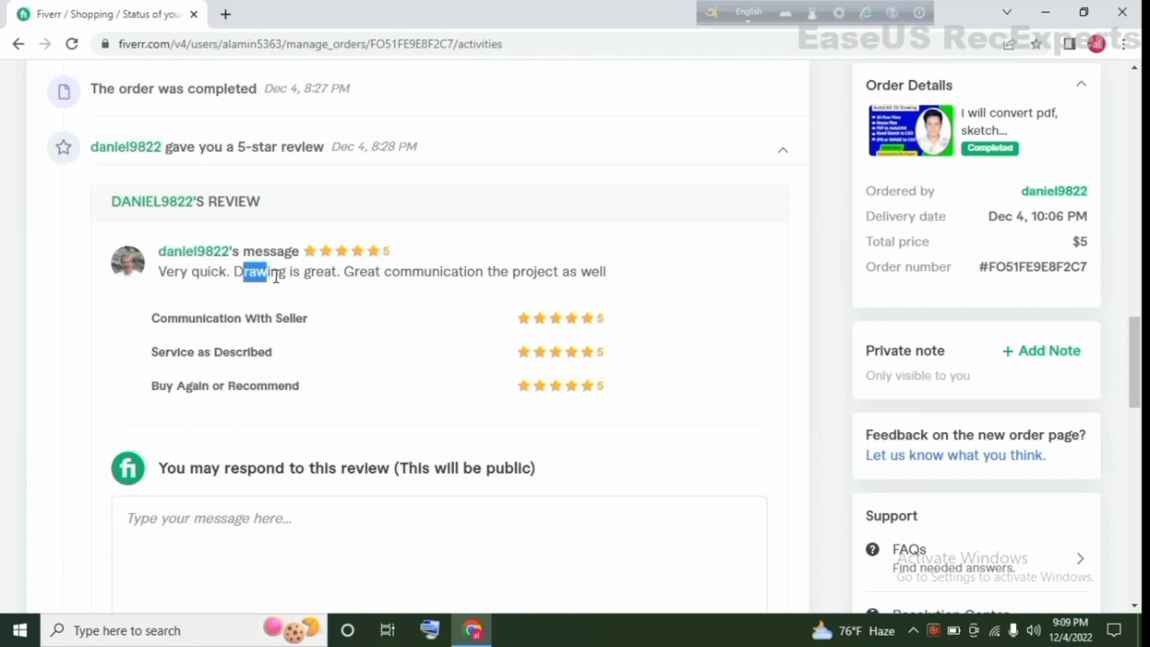
left_click(346, 285)
left_click_drag(376, 282, 396, 283)
left_click(418, 281)
scroll(521, 366, "up", 1)
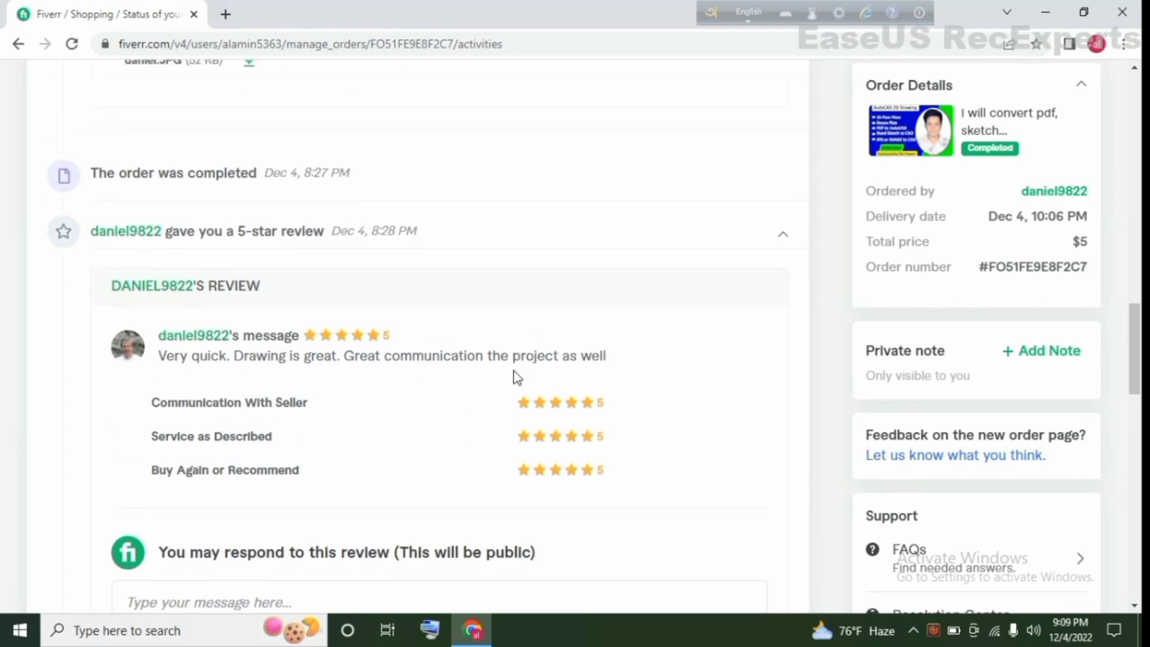
scroll(401, 458, "down", 3)
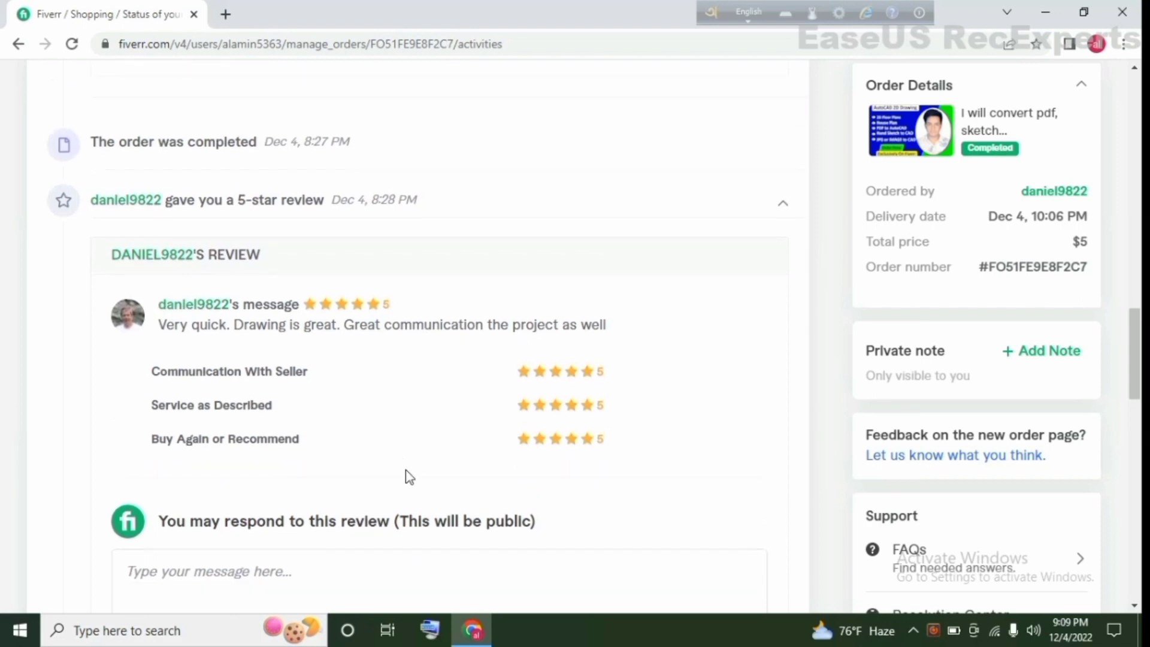
scroll(418, 483, "down", 3)
scroll(421, 482, "up", 2)
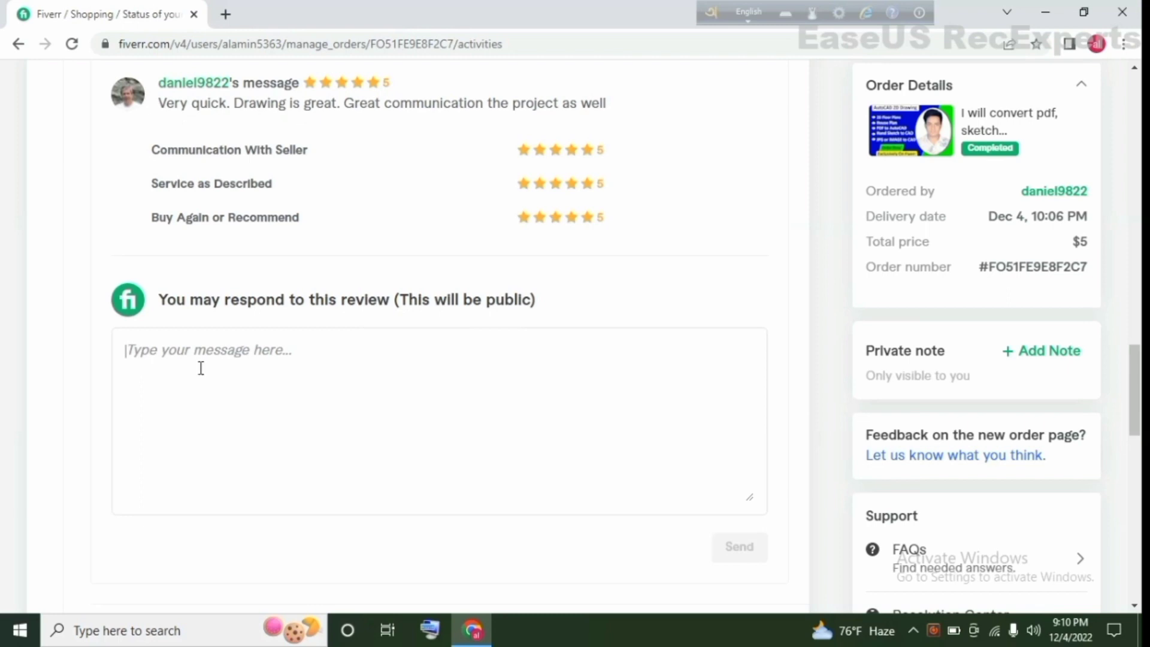
Paste 'friendly buyer' into the response box and send it as the public reply
right_click(183, 350)
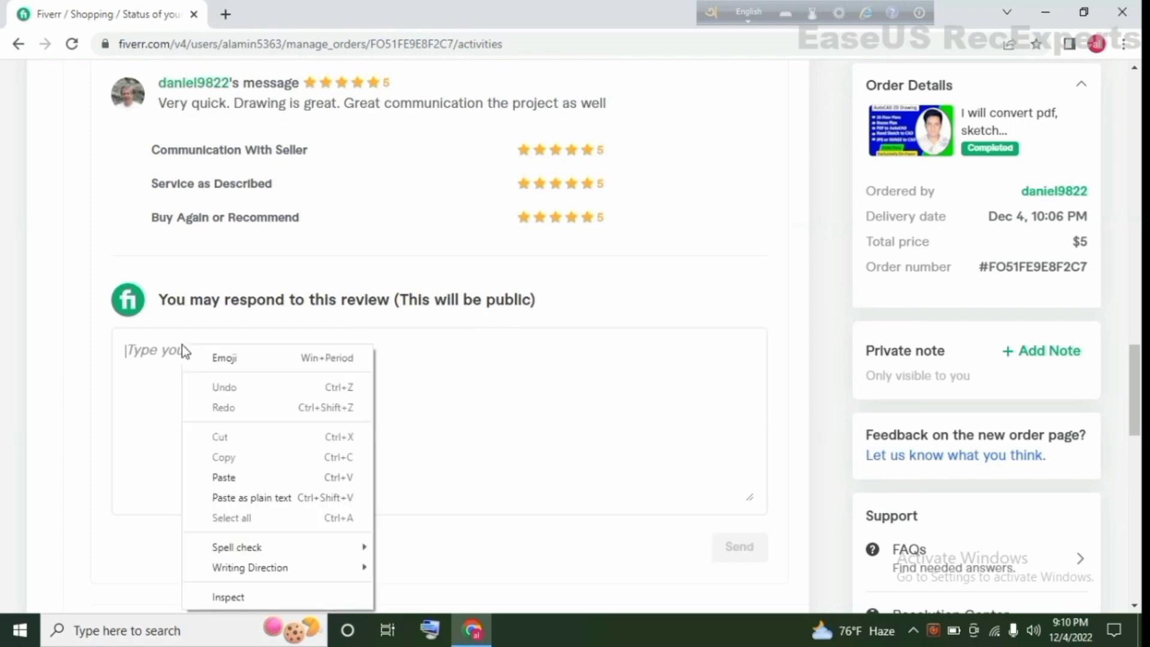
left_click(237, 477)
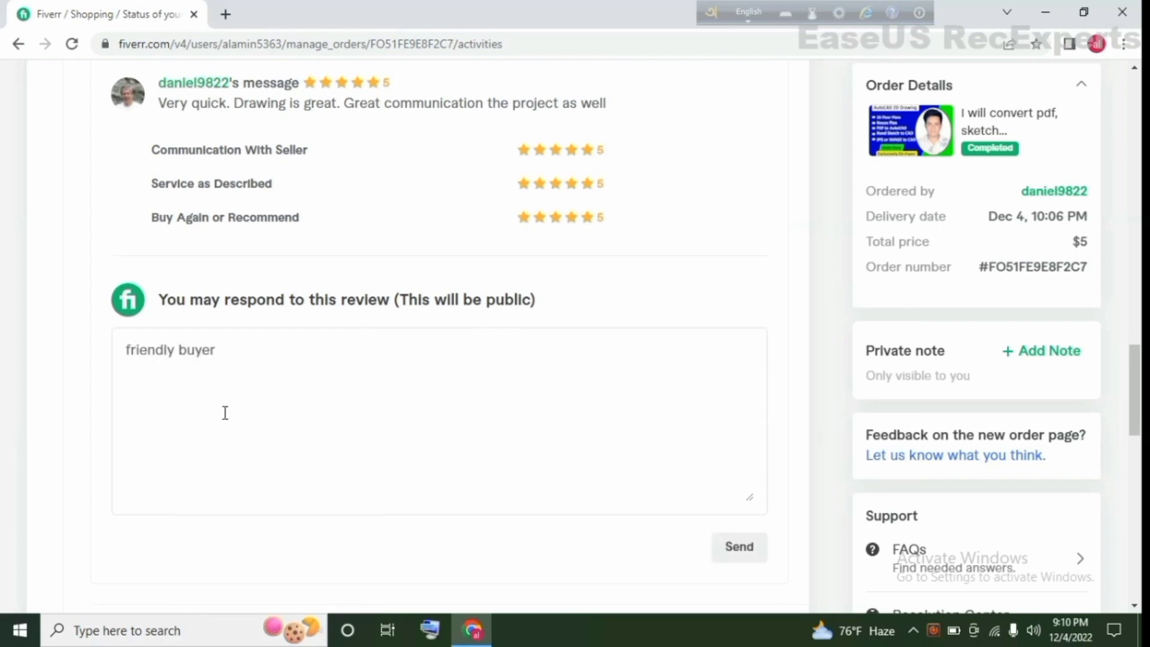
scroll(469, 422, "down", 3)
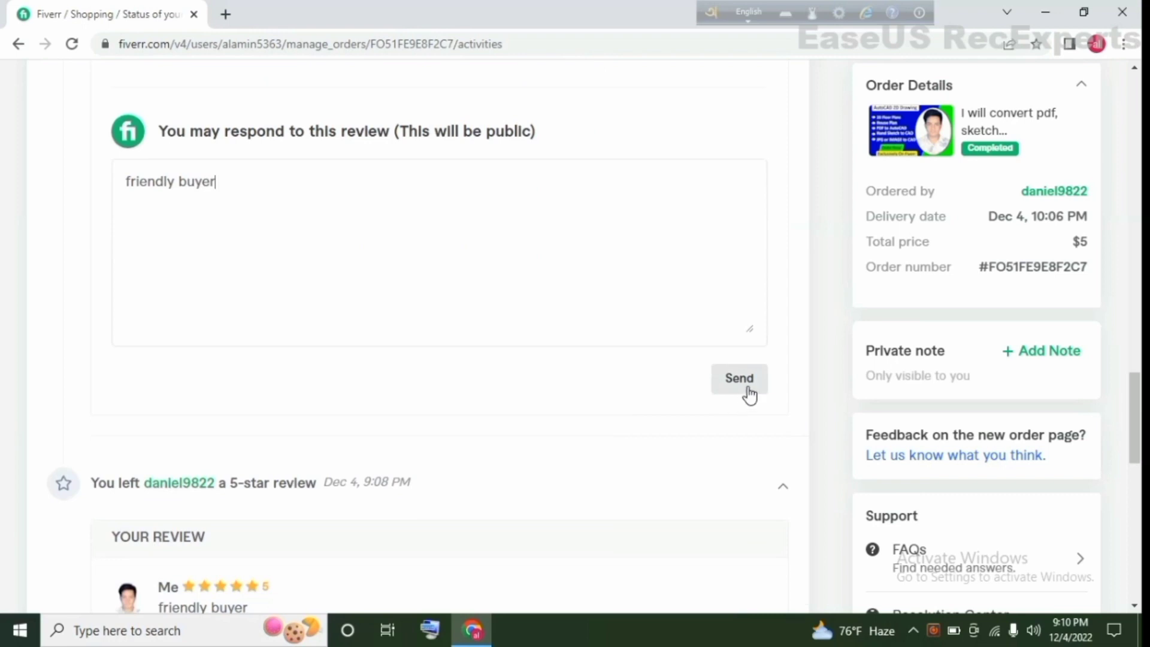
left_click(749, 395)
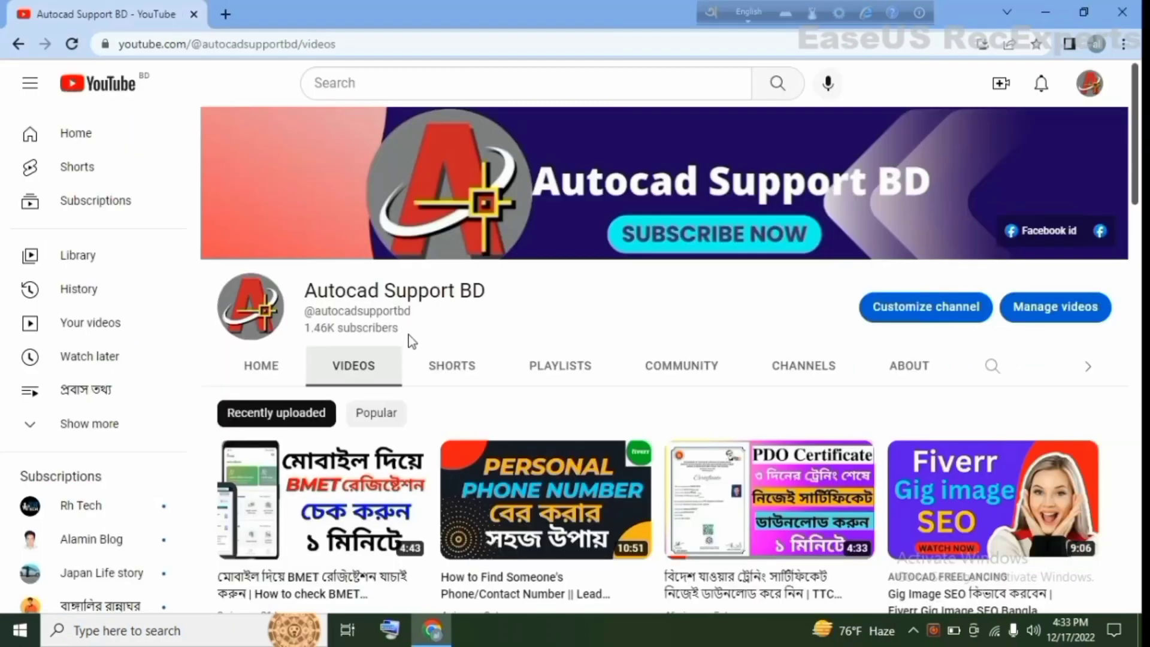
Browse the Autocad Support BD channel page and switch to its Playlists
left_click_drag(487, 291, 302, 292)
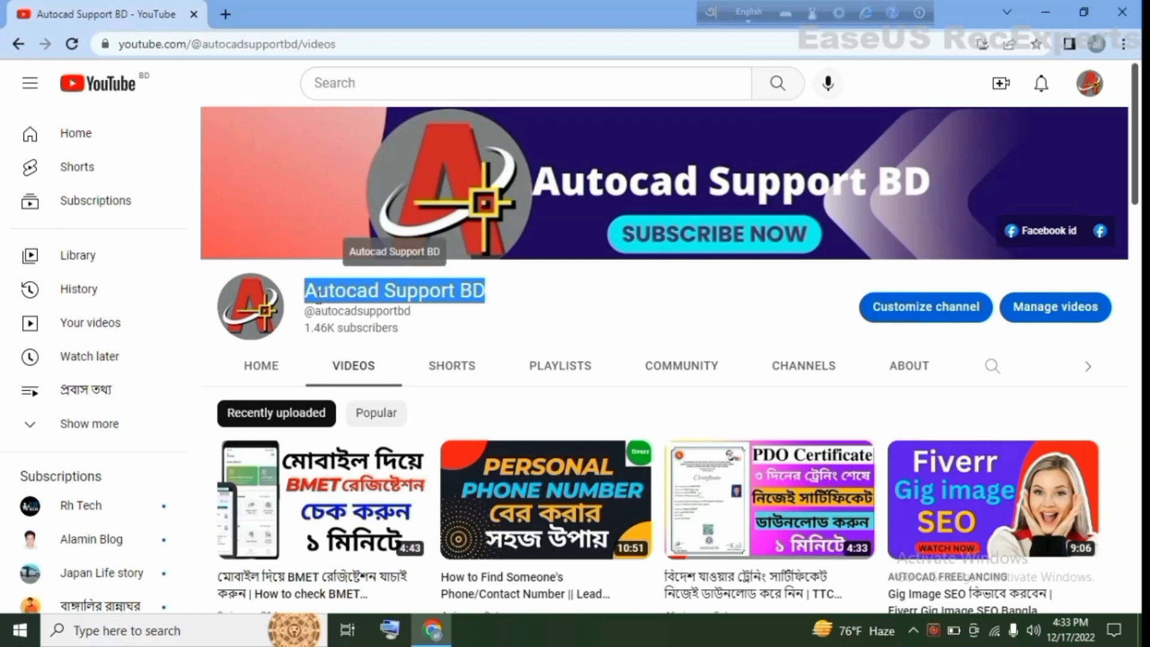
scroll(497, 309, "down", 1)
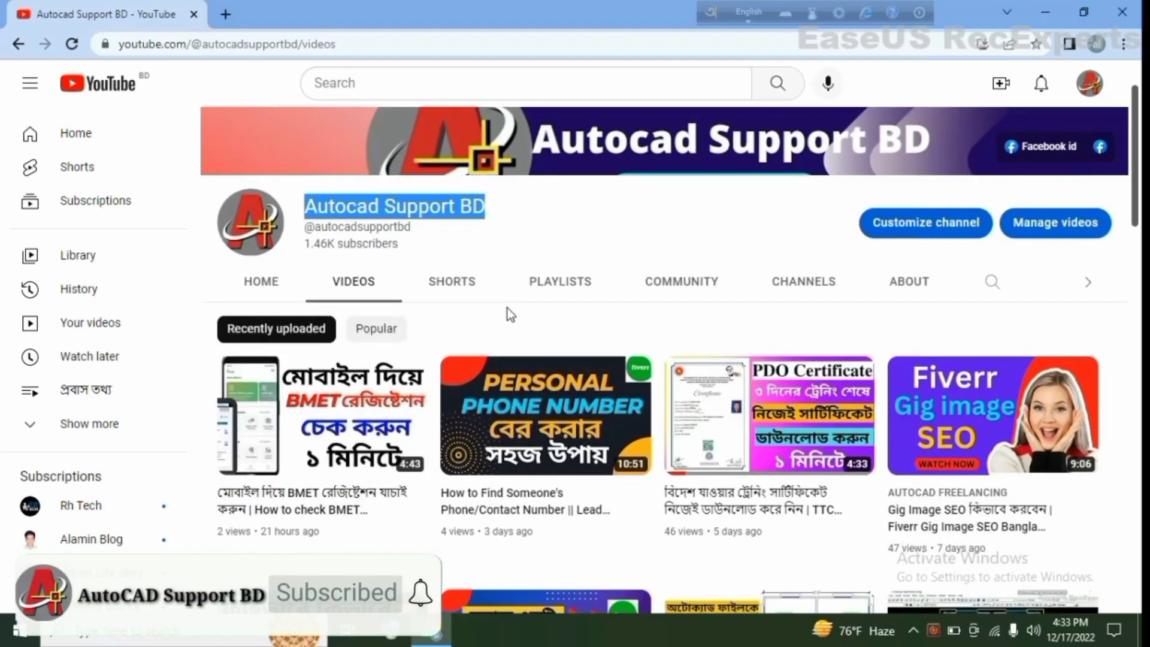
scroll(508, 307, "down", 1)
scroll(506, 306, "down", 3)
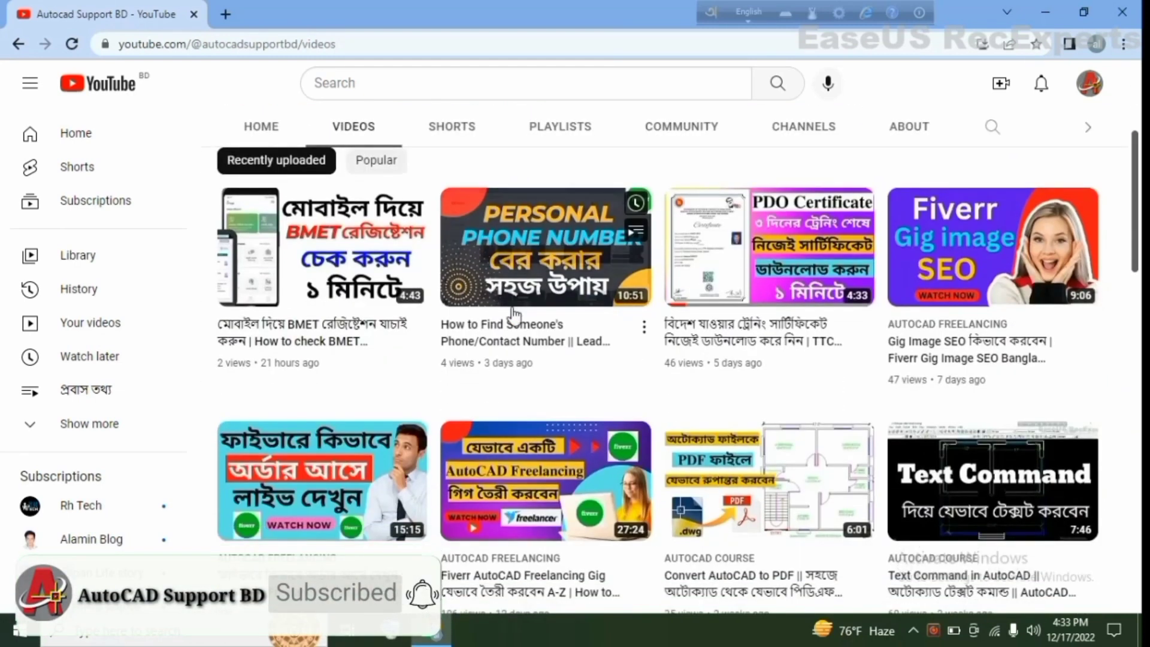
scroll(508, 308, "down", 1)
scroll(508, 308, "down", 1)
scroll(507, 308, "down", 1)
scroll(508, 309, "down", 2)
scroll(508, 308, "up", 2)
scroll(508, 308, "up", 3)
scroll(508, 308, "up", 1)
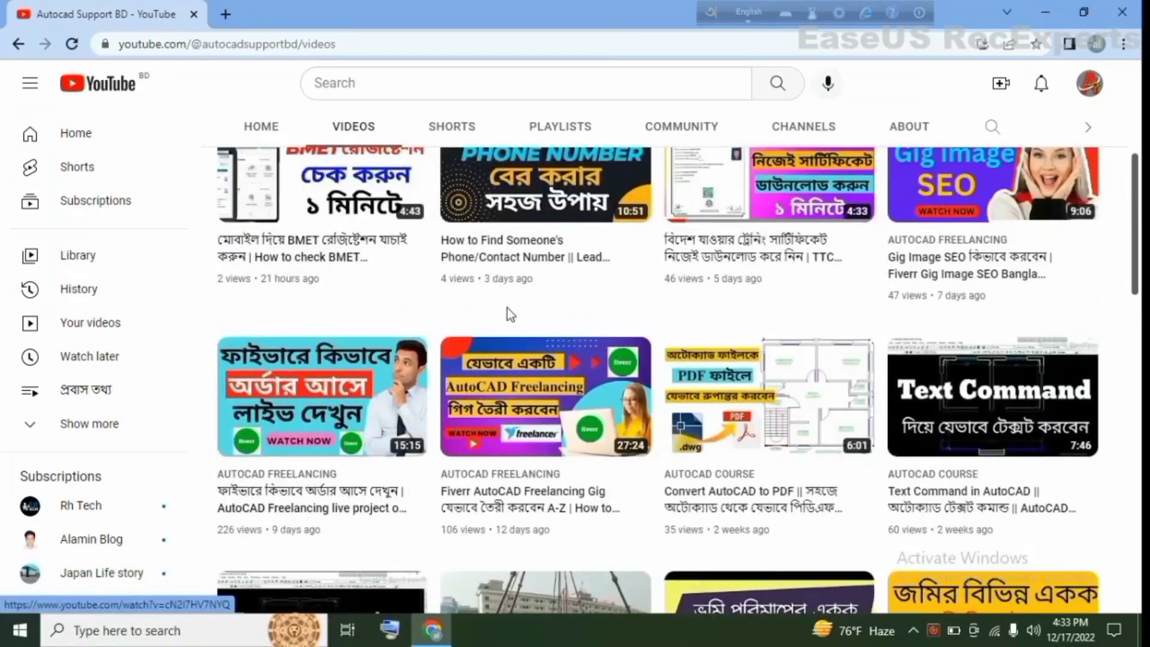
scroll(507, 308, "up", 4)
scroll(508, 308, "up", 2)
left_click(572, 367)
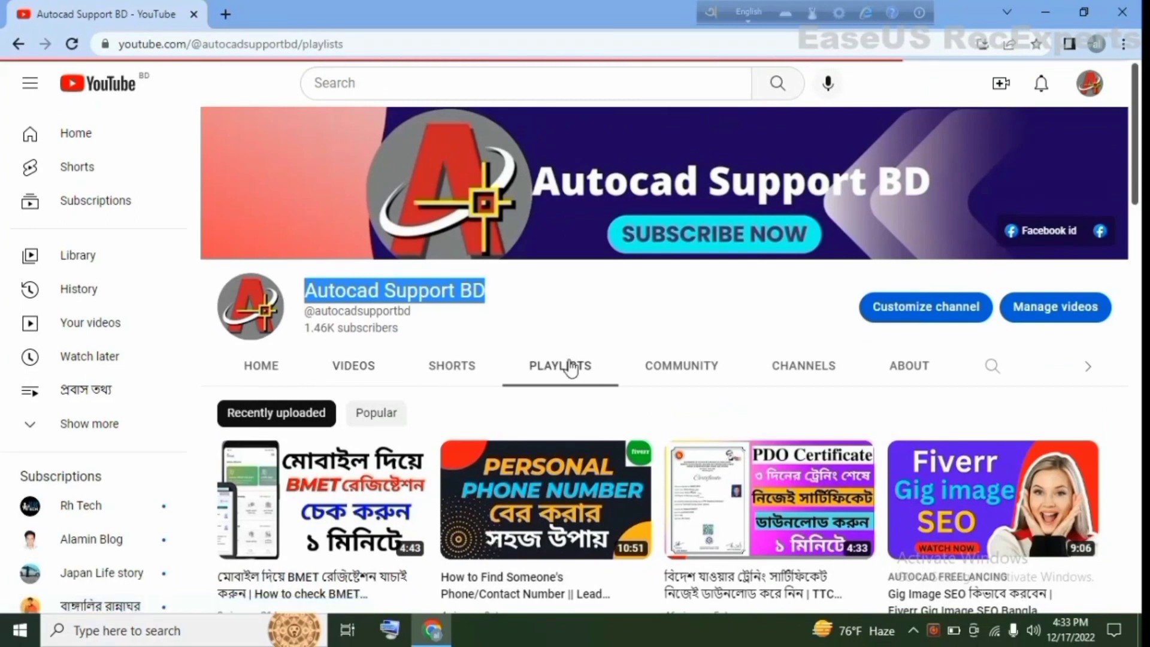
Open the full 'autocad freelancing' playlist and look over its video titles
scroll(572, 367, "down", 3)
scroll(572, 367, "down", 1)
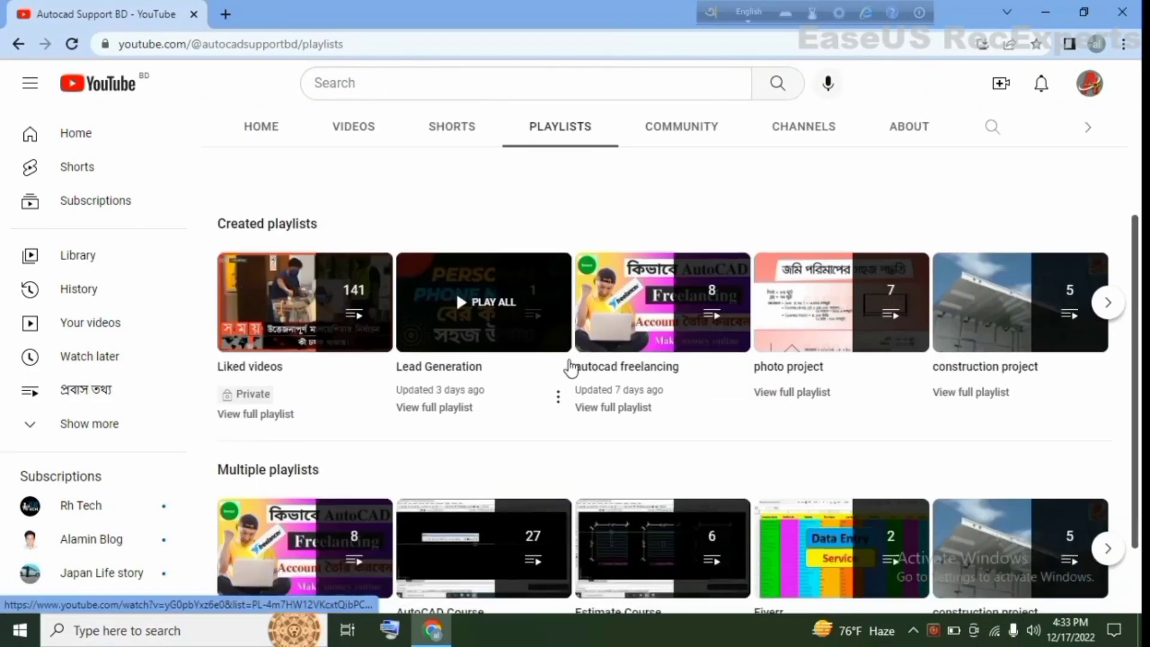
left_click(641, 414)
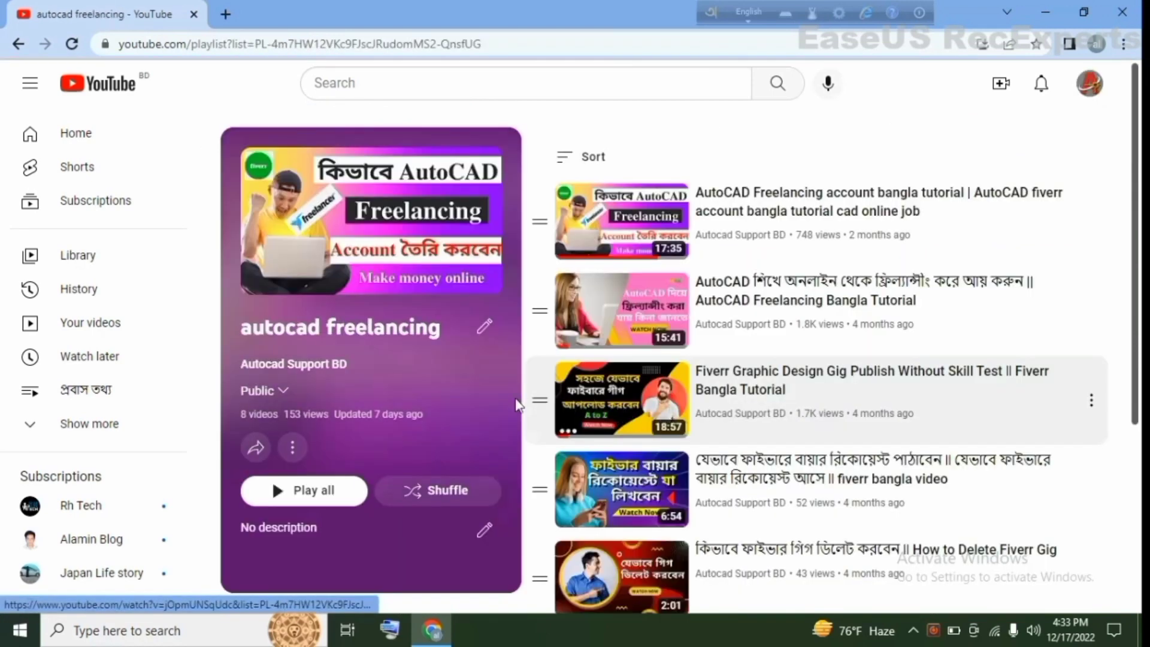
left_click_drag(444, 335, 242, 343)
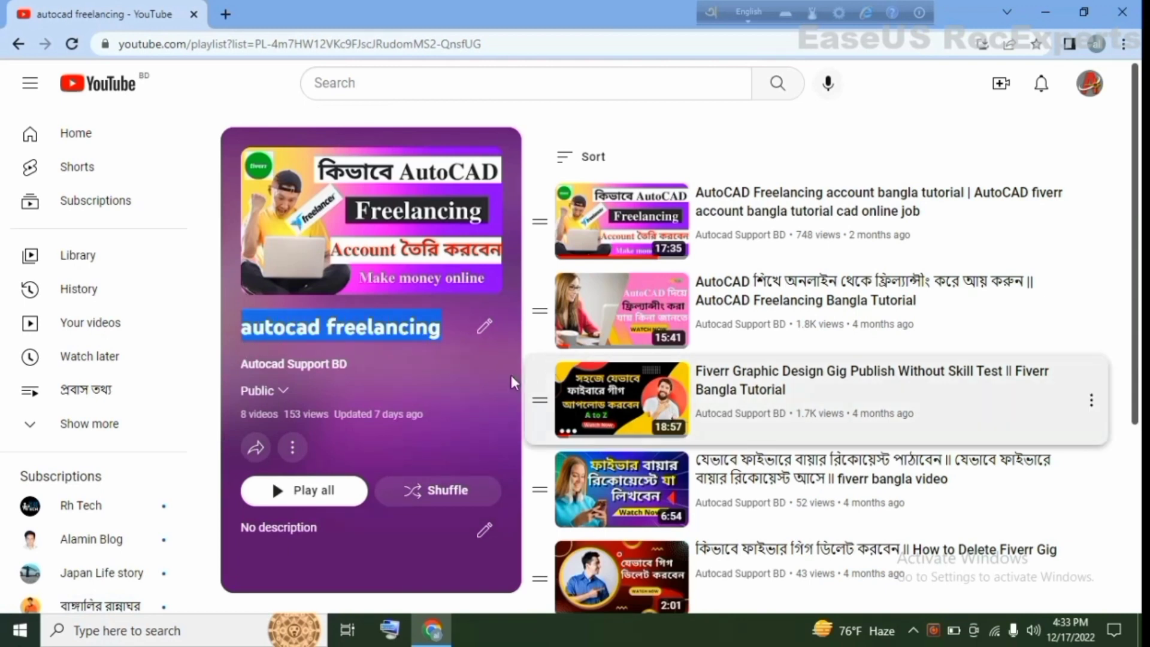
scroll(726, 539, "down", 5)
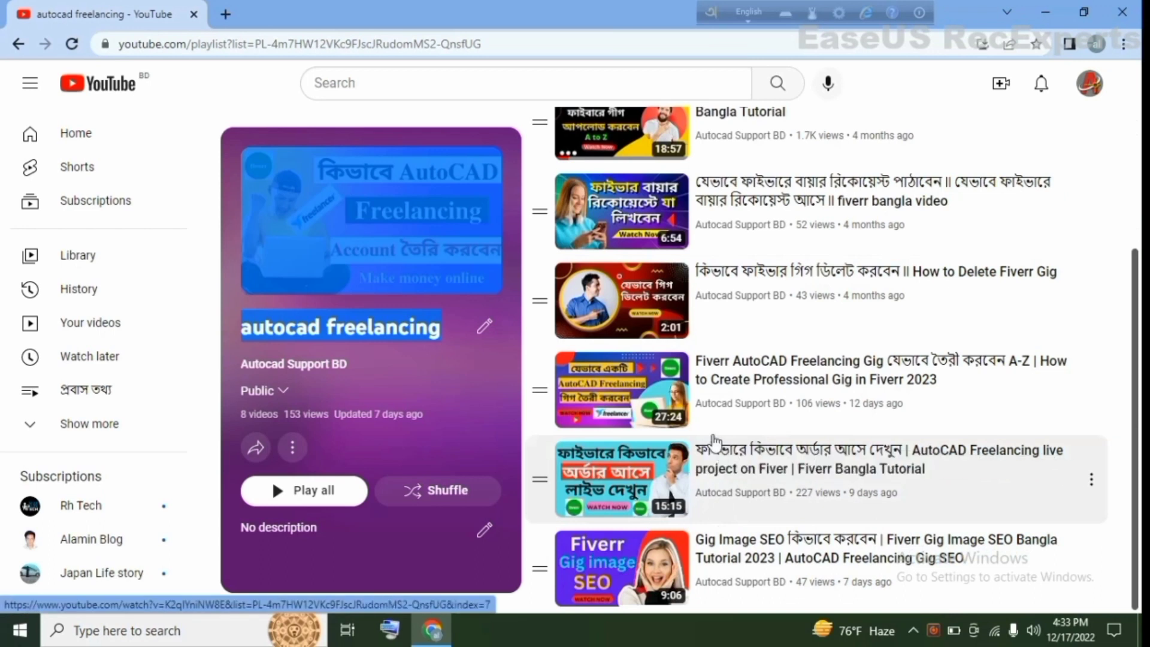
left_click_drag(714, 442, 575, 389)
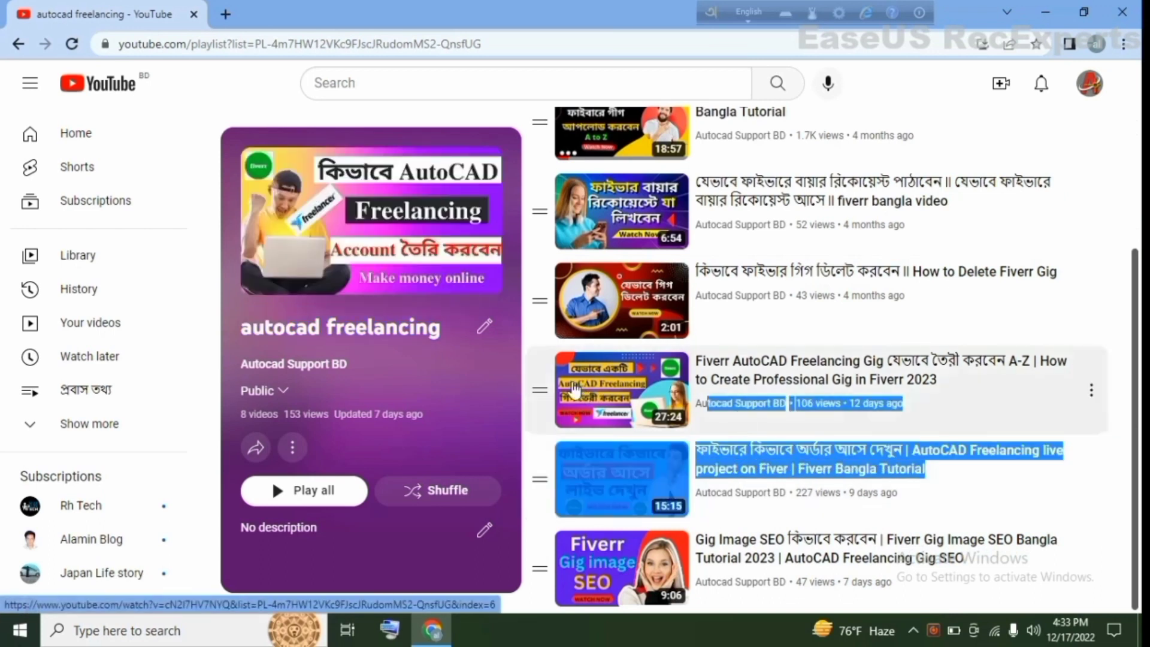